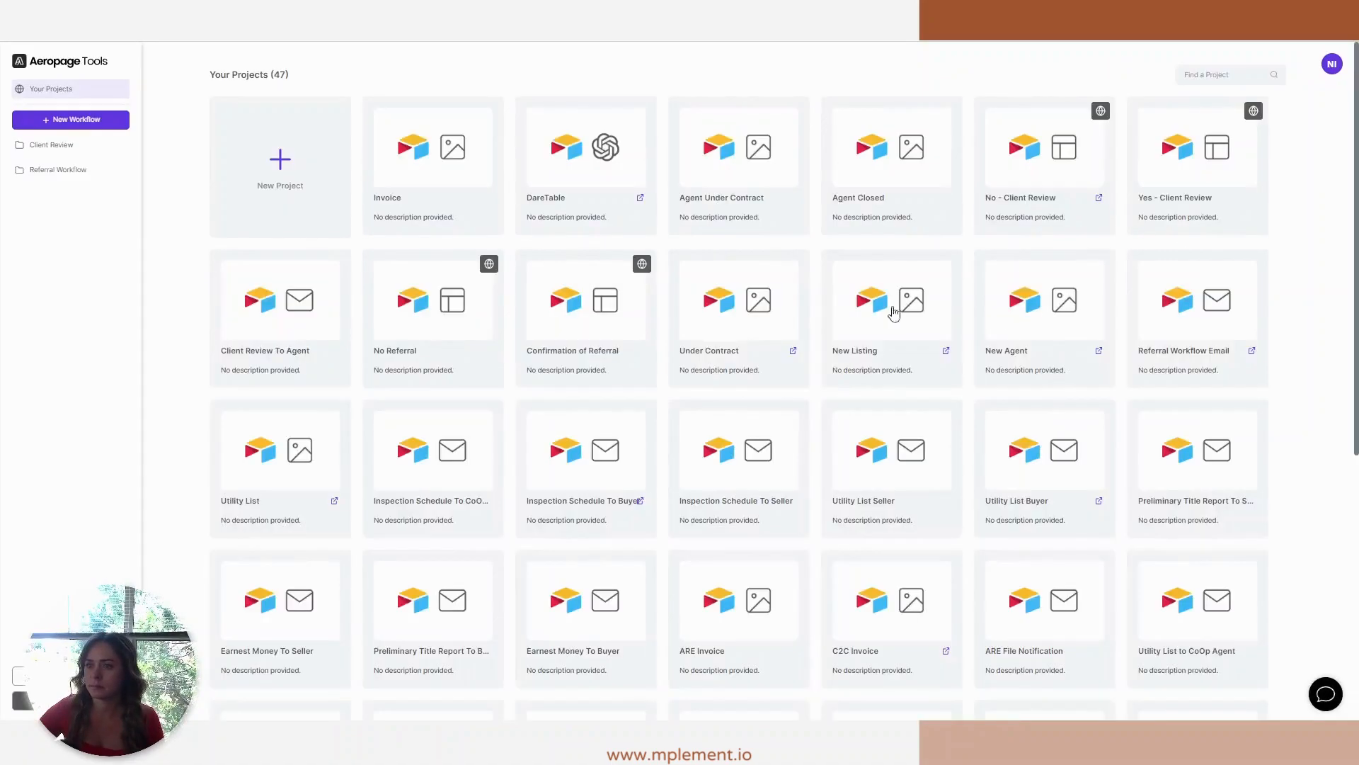
# Step: Set up a new workflow titled "Approval" and upload the mplement image file as its logo
pyautogui.click(37, 129)
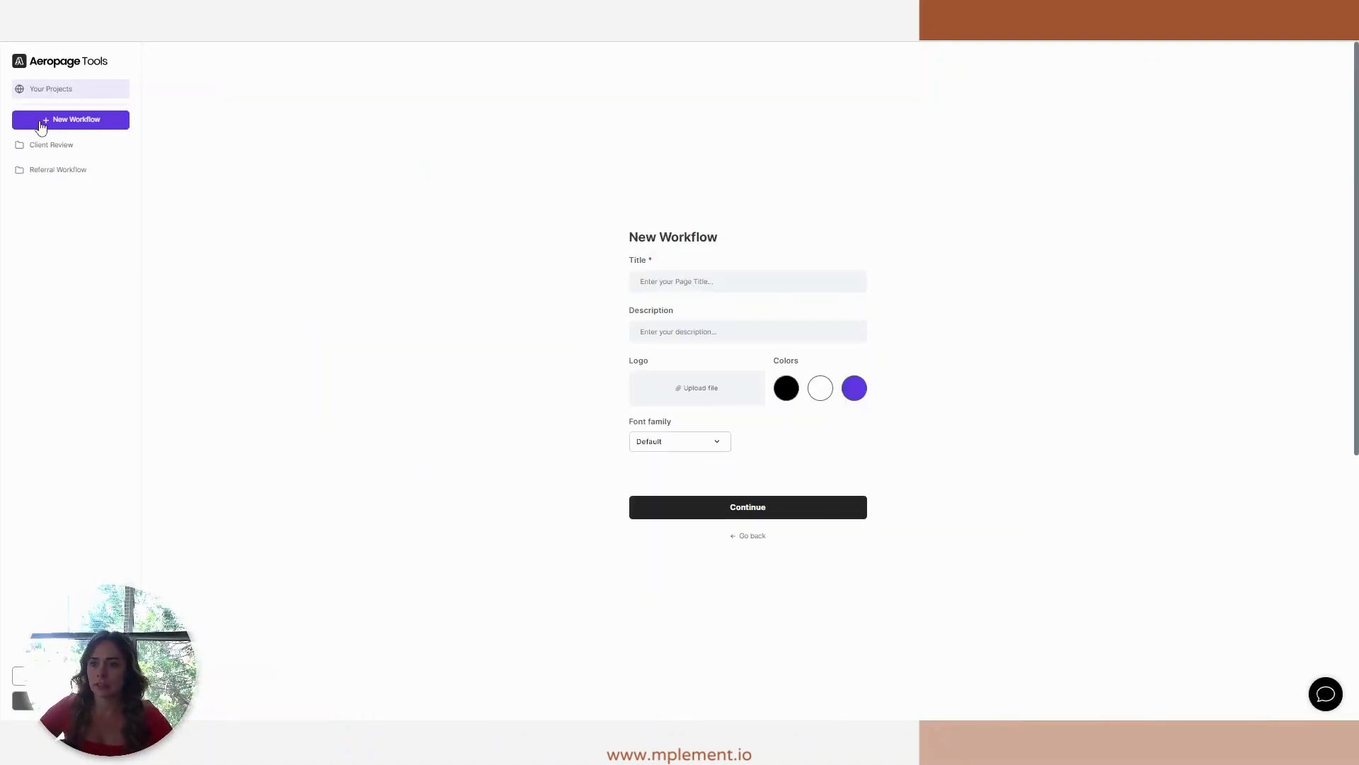
pyautogui.click(662, 282)
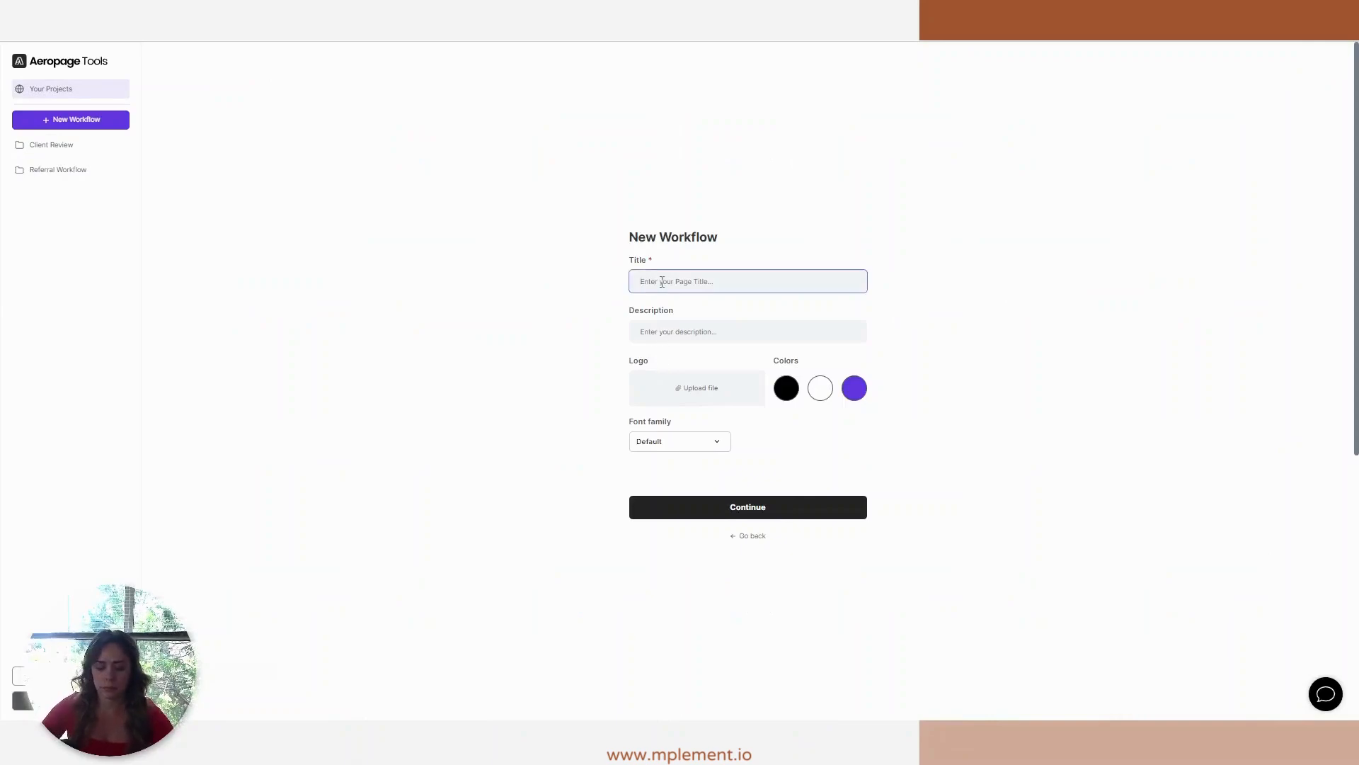
pyautogui.write('Approval')
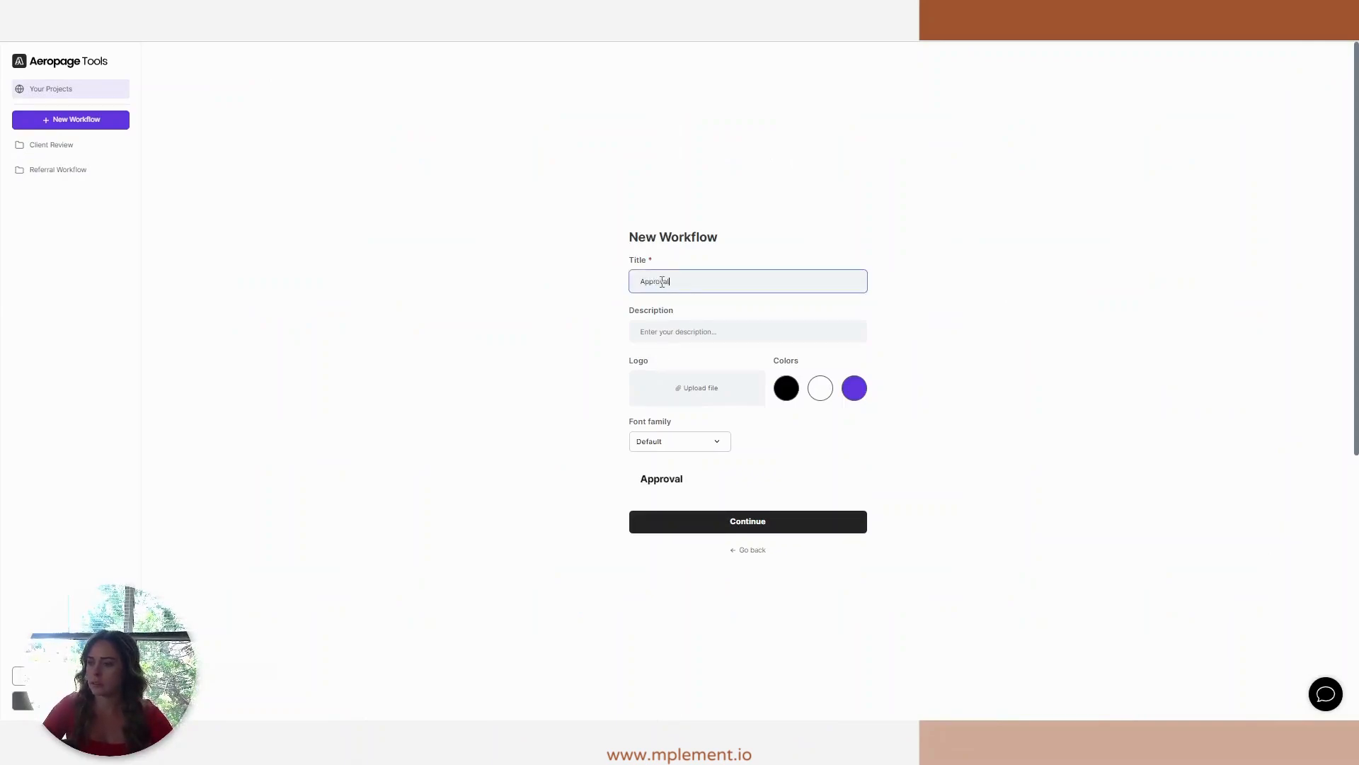
pyautogui.click(658, 396)
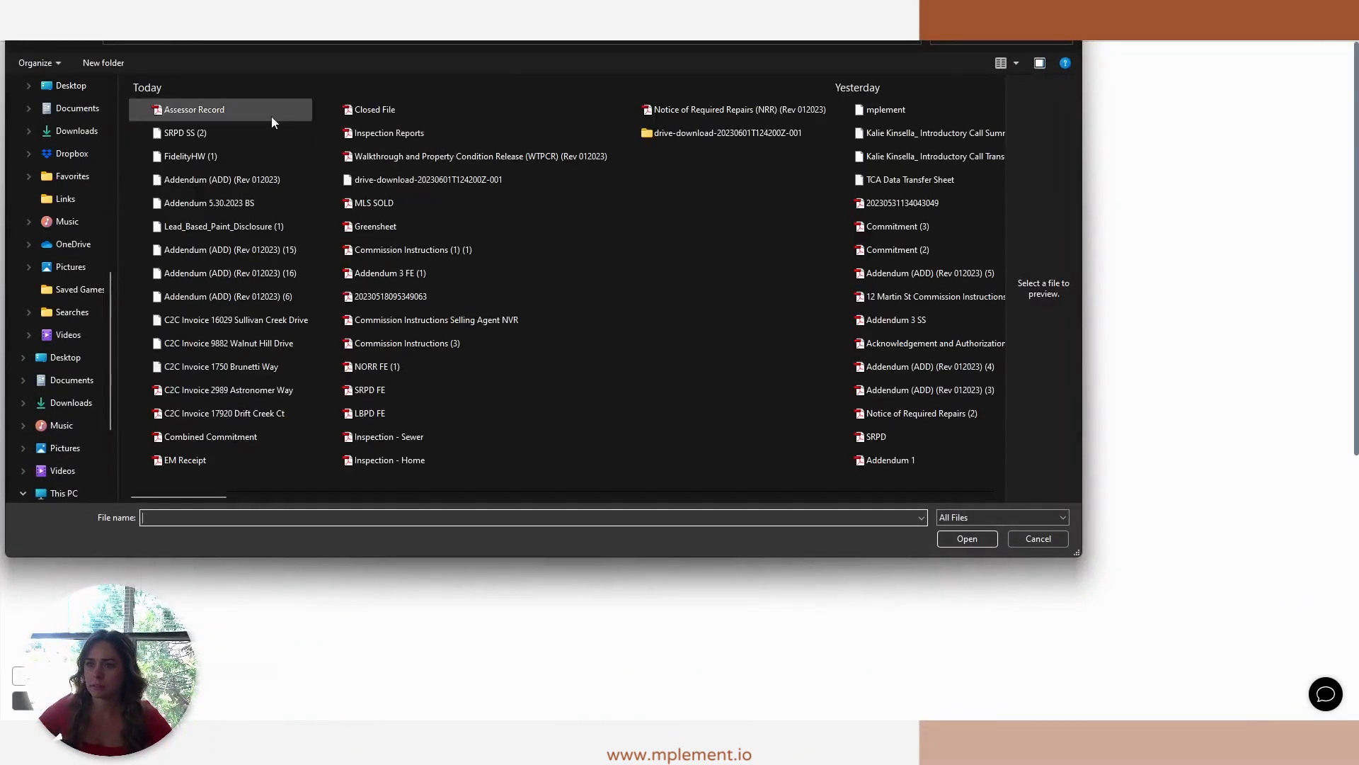
pyautogui.doubleClick(935, 116)
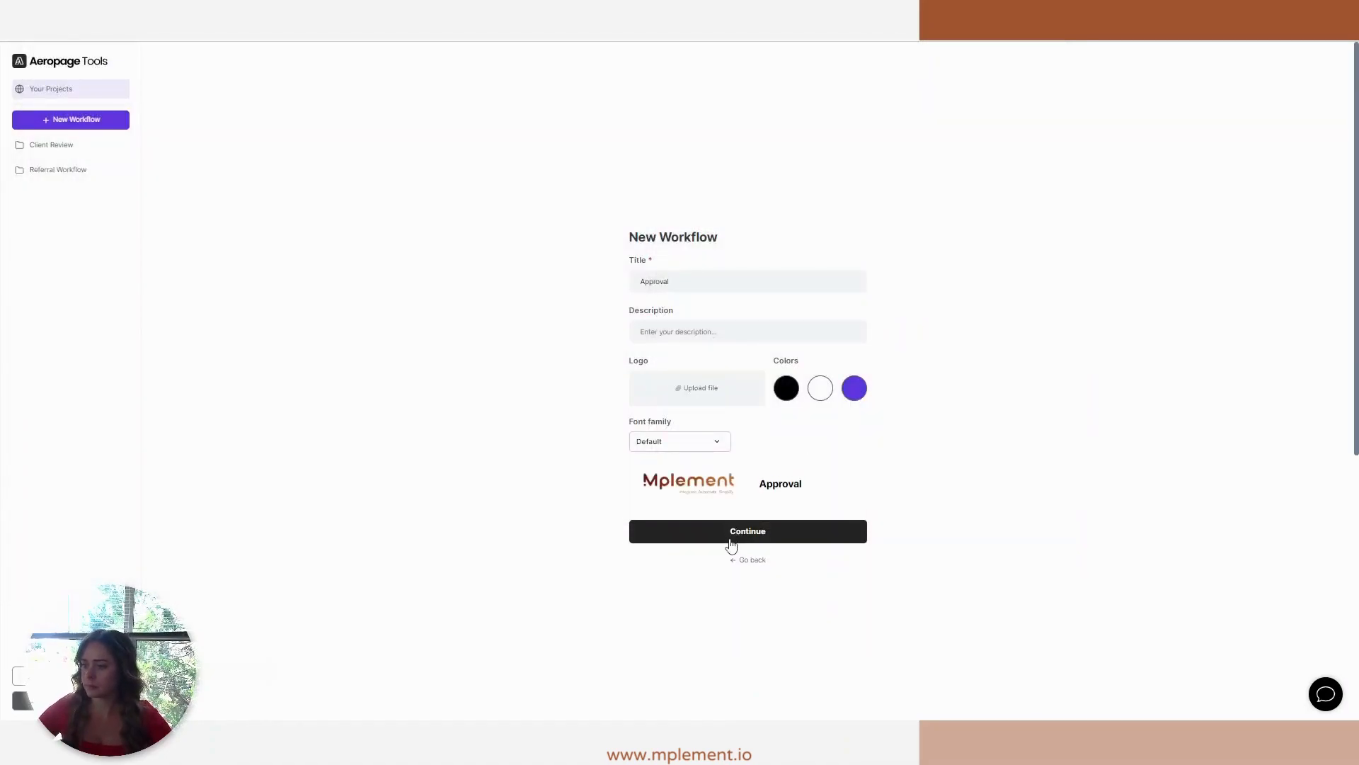
# Step: Choose the Mplement DEMO base as the workflow's data source and create the workflow
pyautogui.click(724, 538)
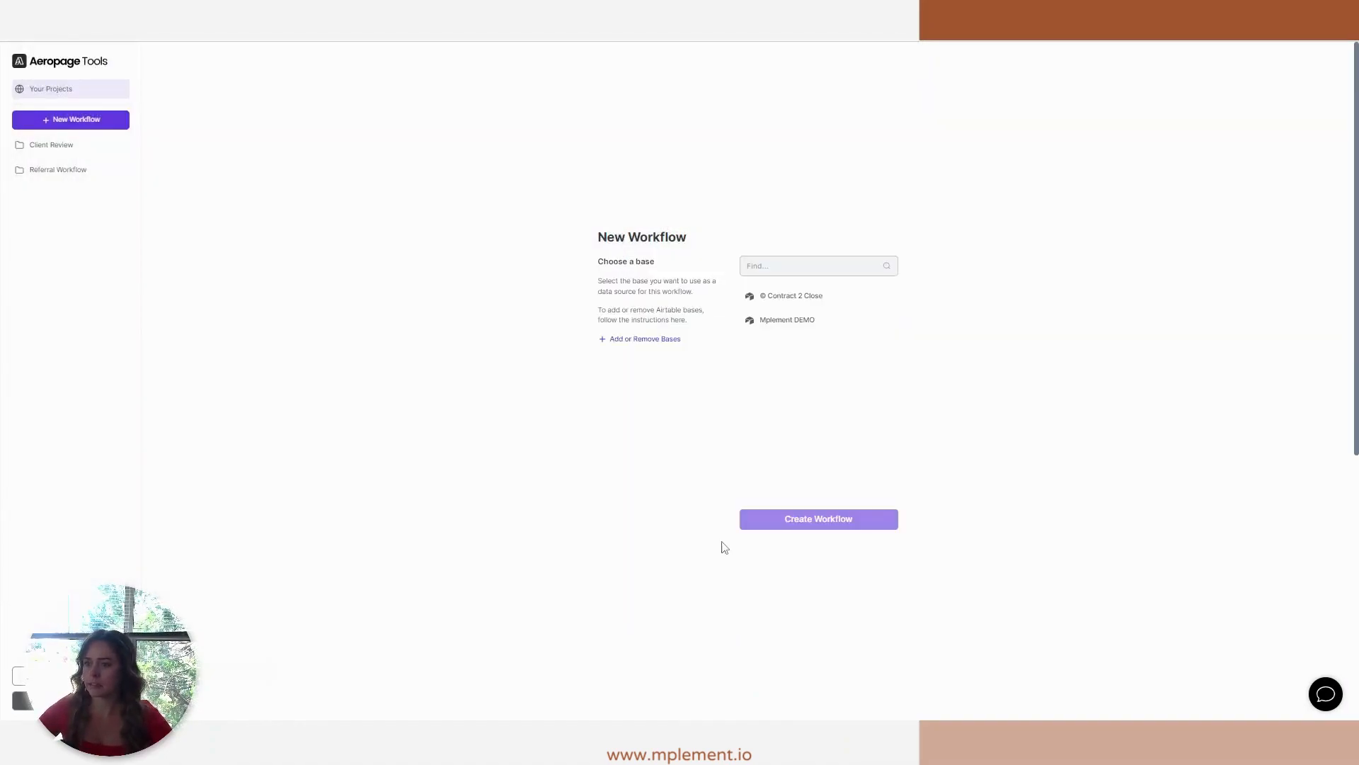
pyautogui.click(798, 324)
pyautogui.click(824, 522)
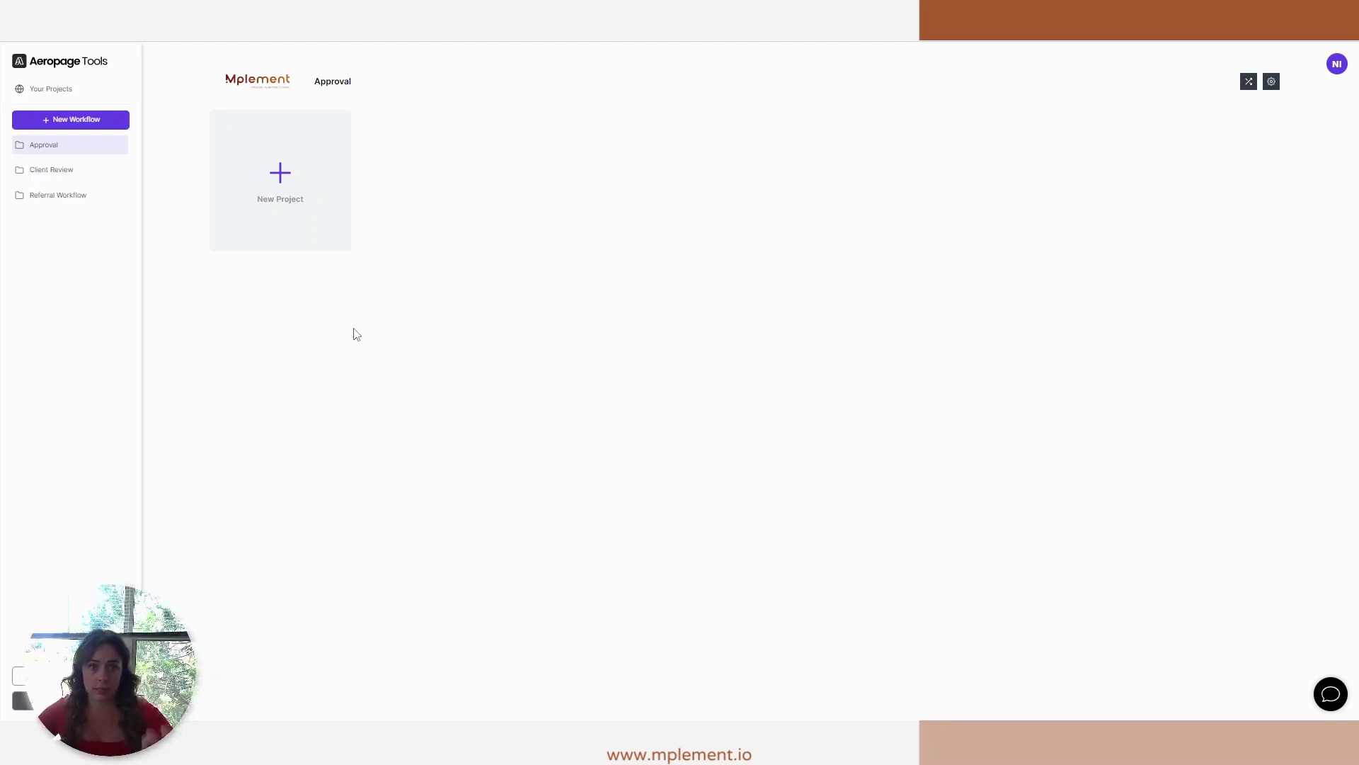
# Step: Create a Dynamic Email project titled "Approval Email" in the Approval workflow
pyautogui.click(288, 181)
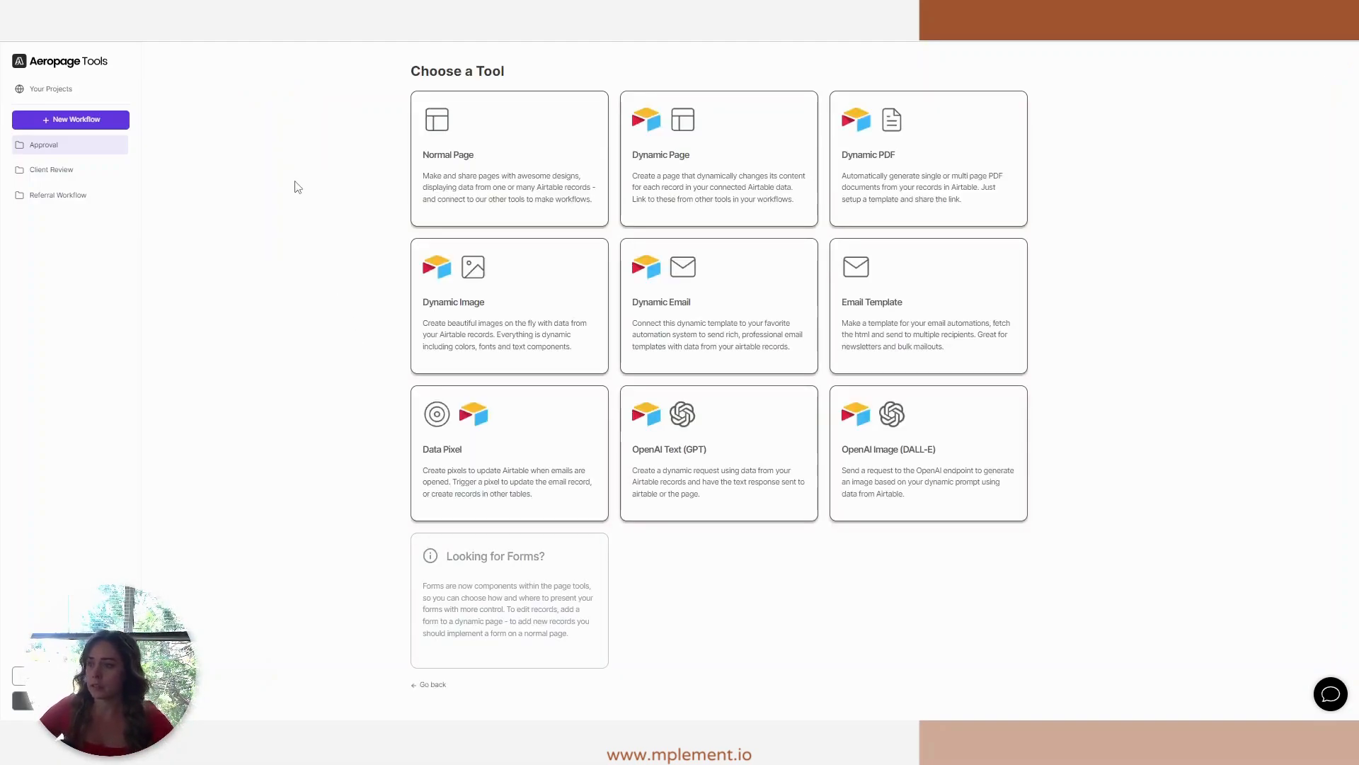
pyautogui.click(758, 304)
pyautogui.click(740, 351)
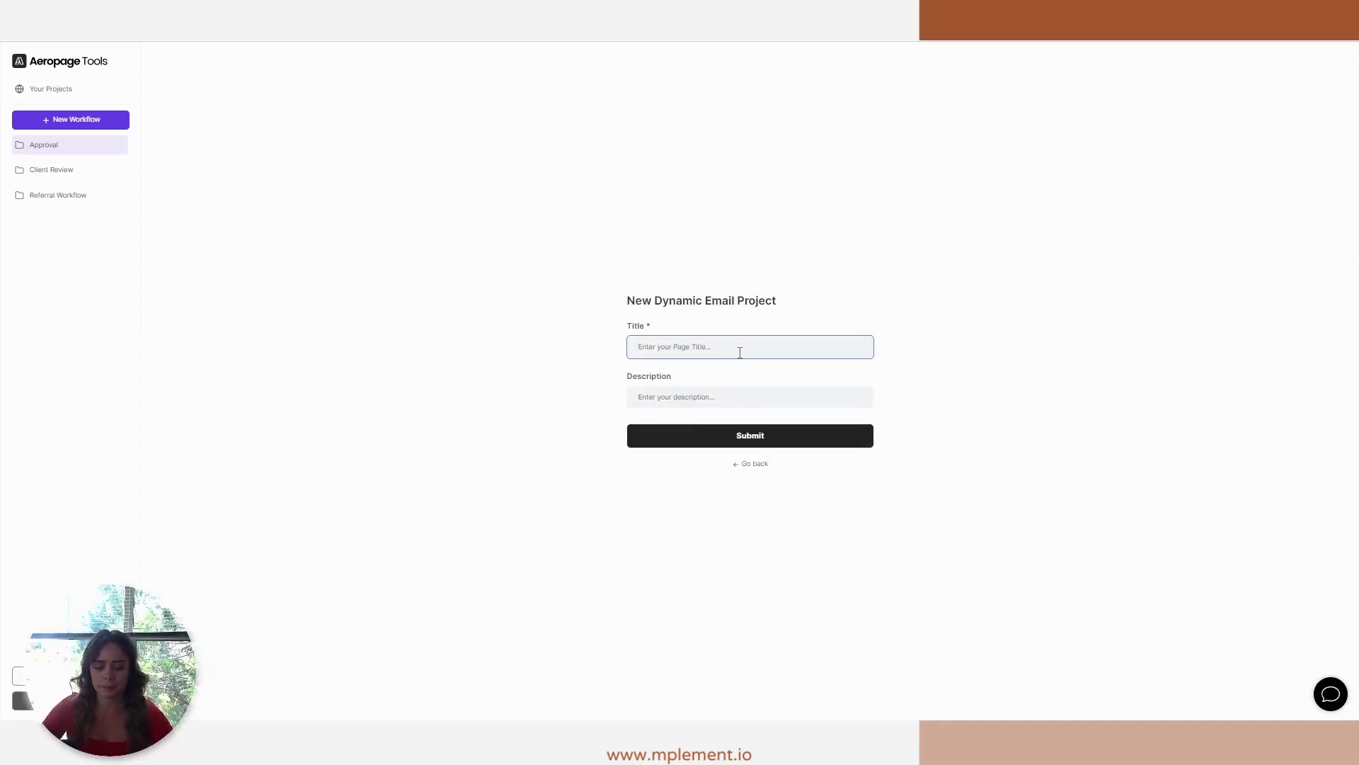
pyautogui.write('Ap')
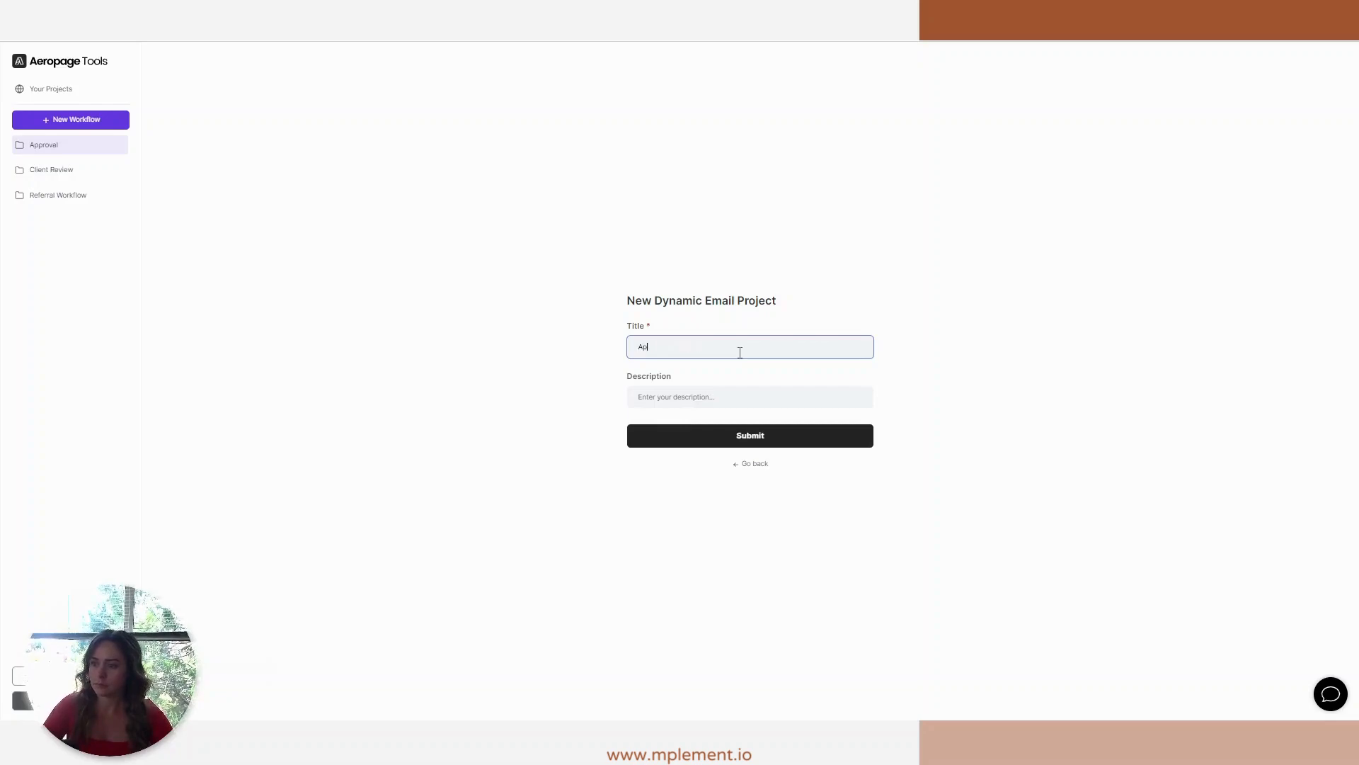
pyautogui.write('proval Email')
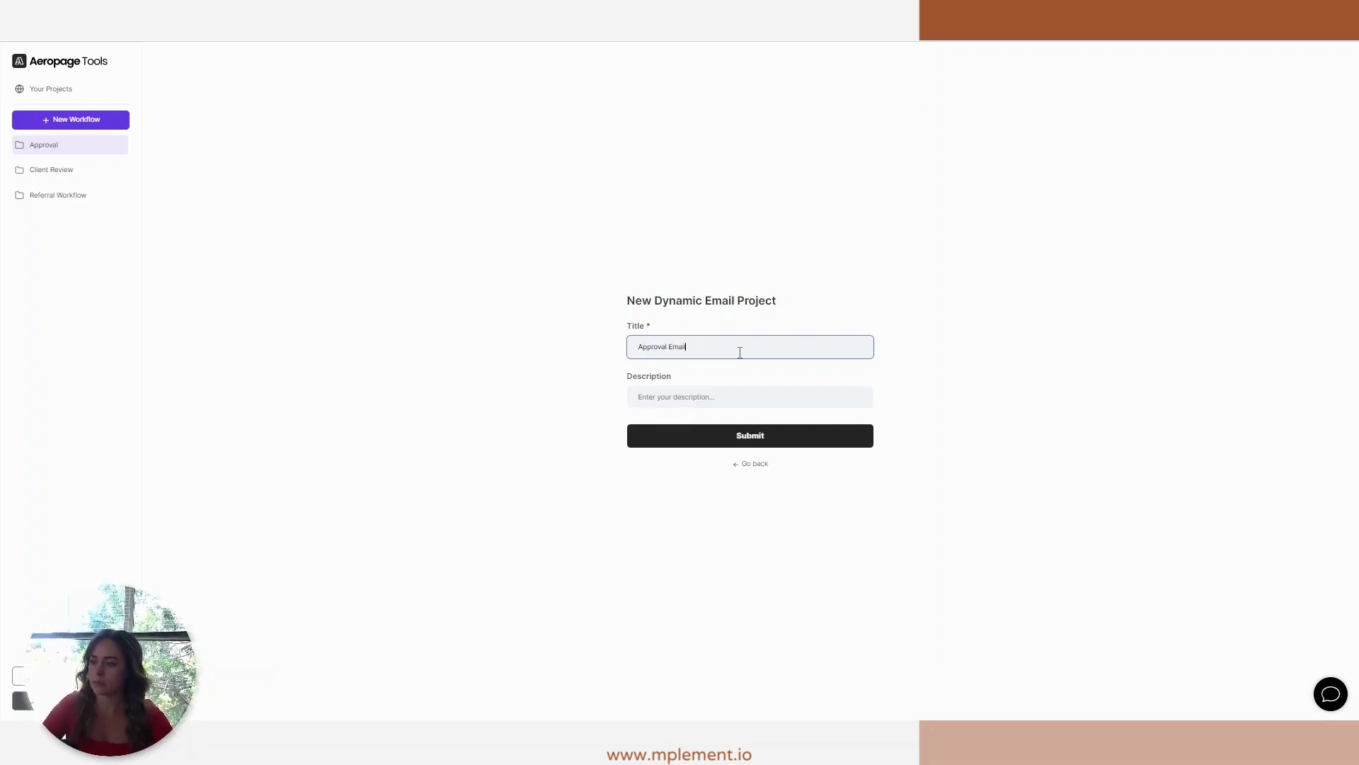
pyautogui.click(750, 435)
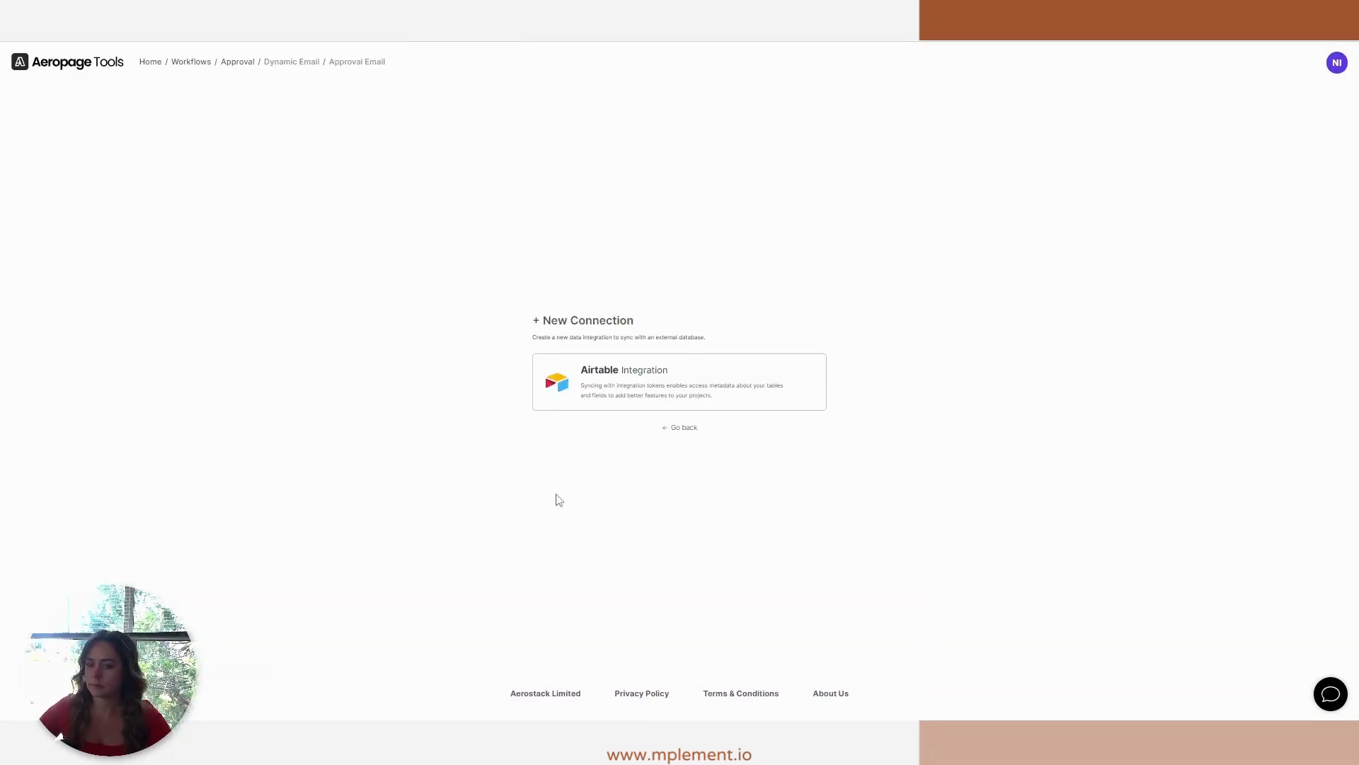
# Step: Connect the project through the Airtable integration using the copied connection details, and accept the privacy and data terms
pyautogui.click(619, 388)
pyautogui.click(716, 369)
pyautogui.hotkey('ctrl', 'v')
pyautogui.click(666, 439)
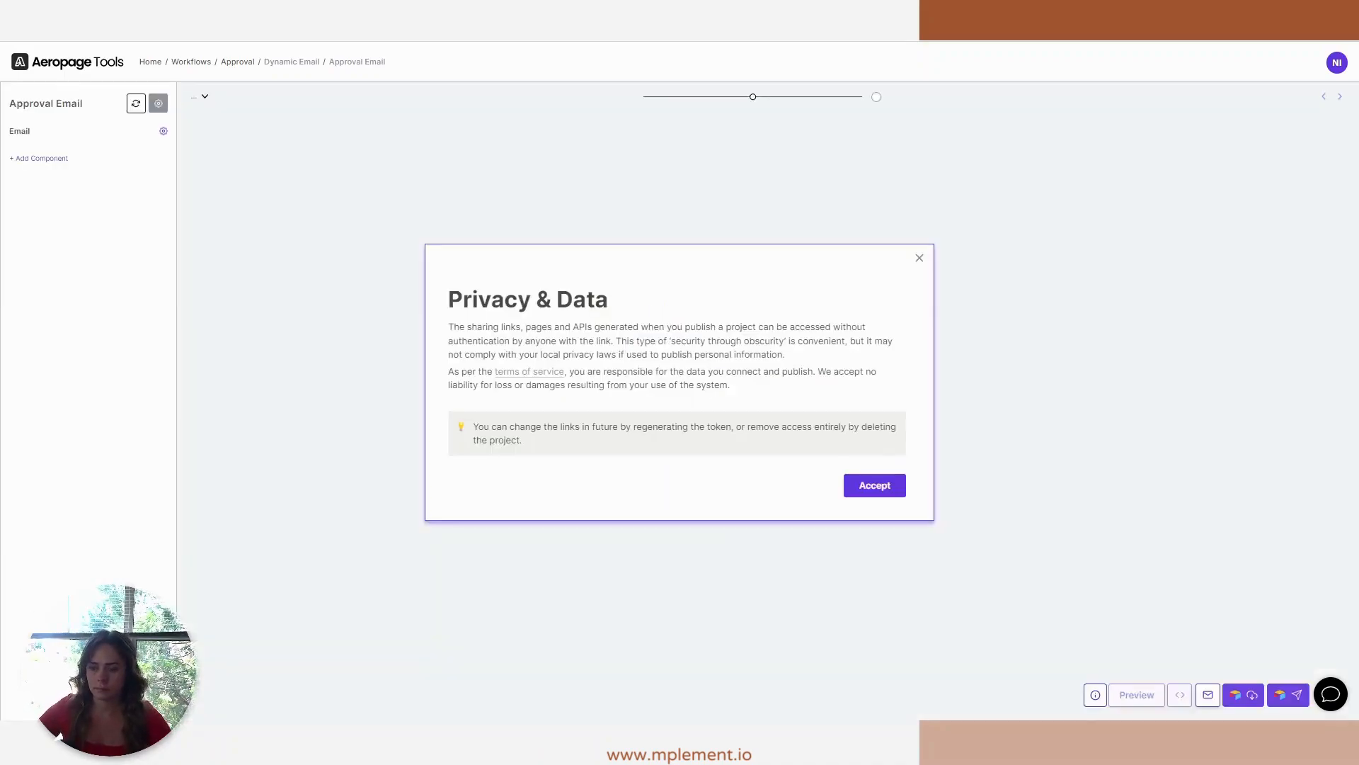
pyautogui.click(864, 490)
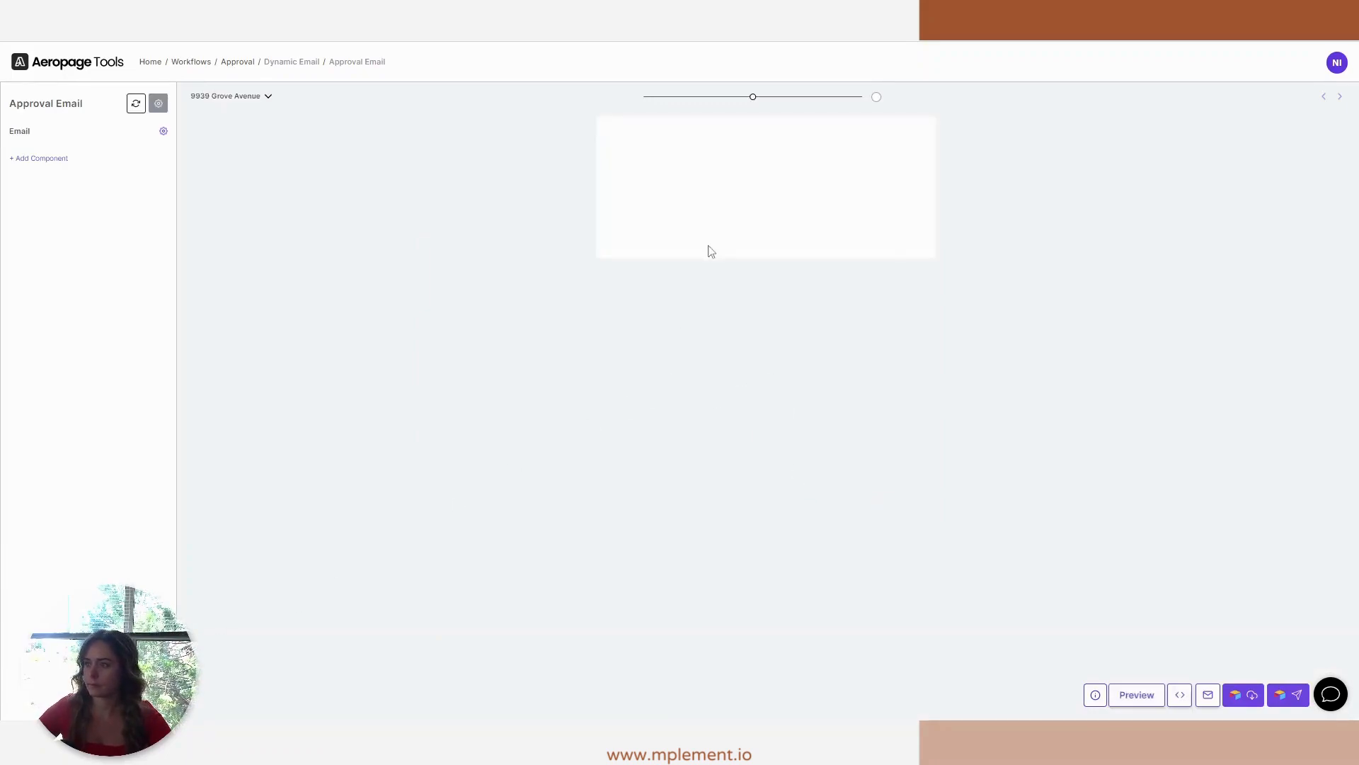
# Step: Widen the email layout and add a text component that opens with the line "Hello,"
pyautogui.moveTo(757, 97); pyautogui.dragTo(861, 131)
pyautogui.click(44, 159)
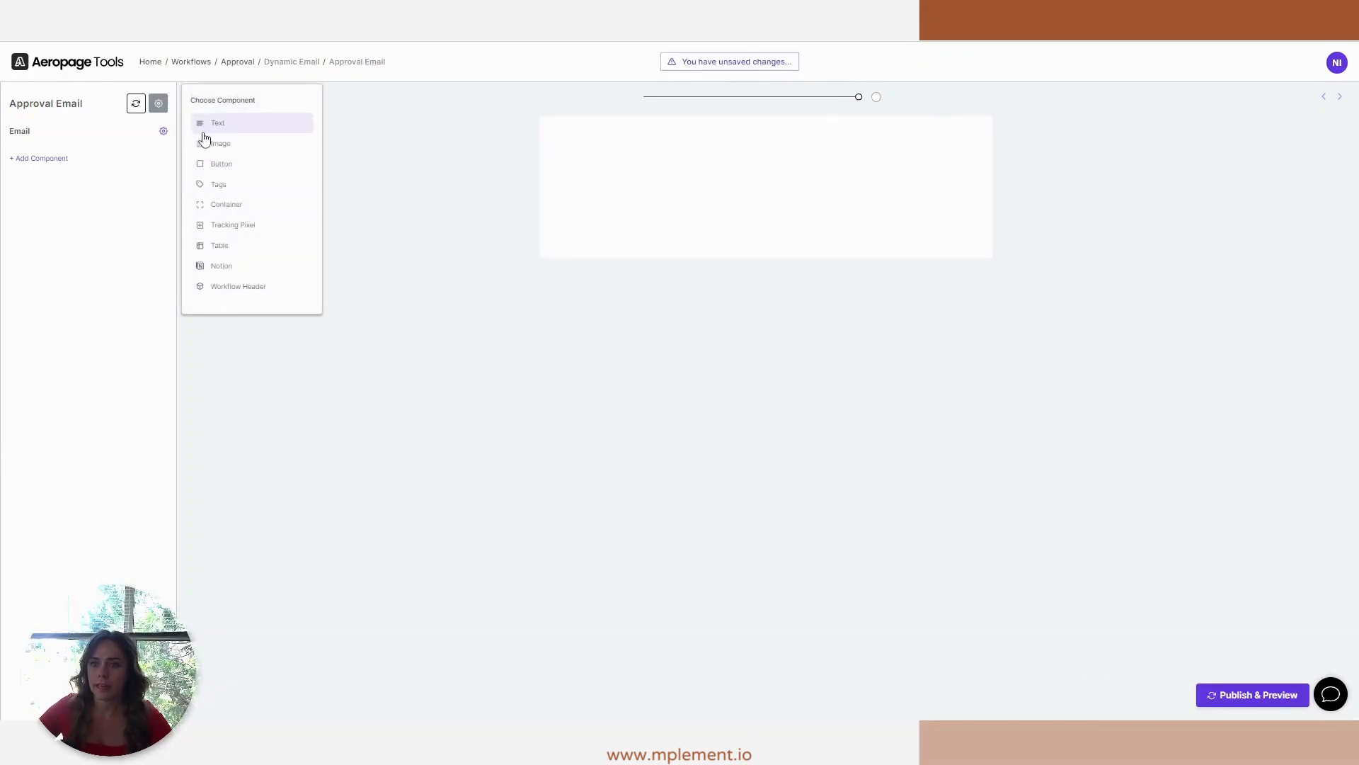
pyautogui.click(221, 133)
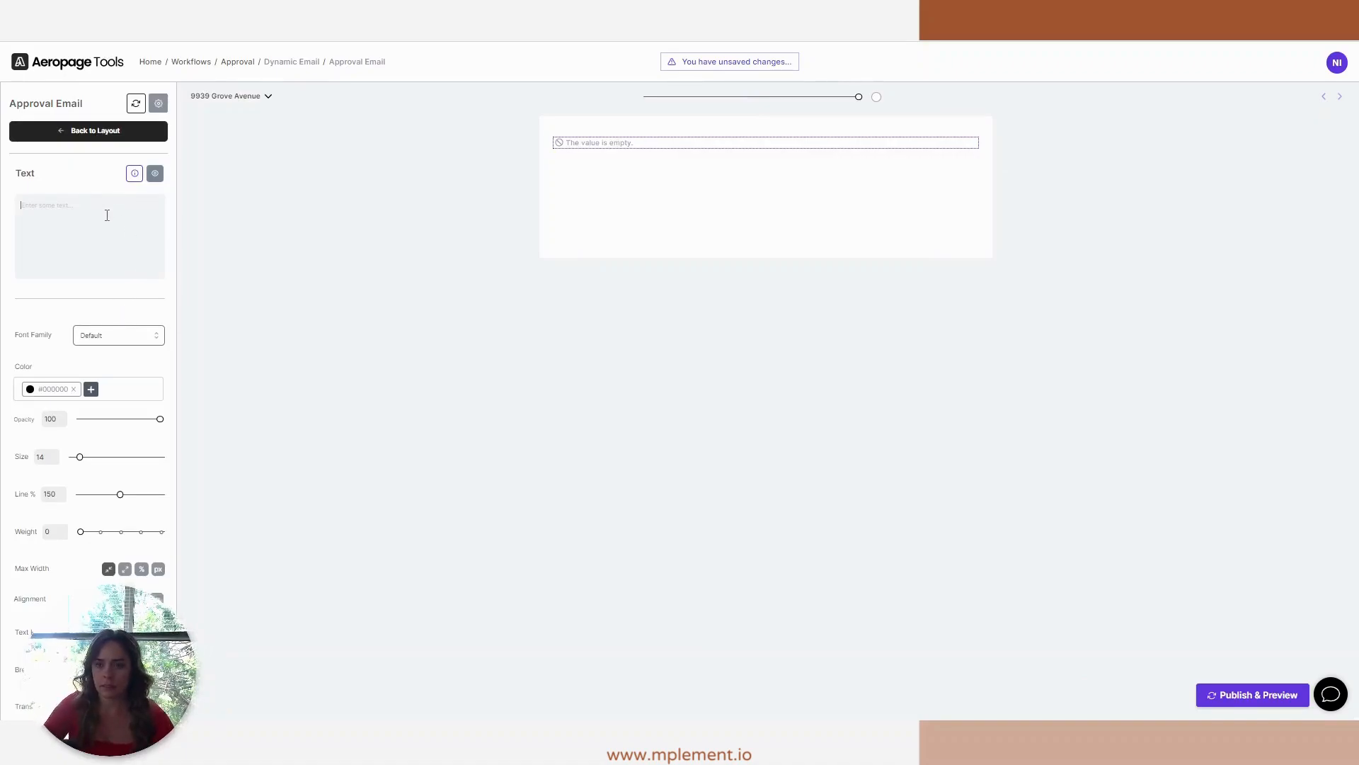
pyautogui.write('Hell')
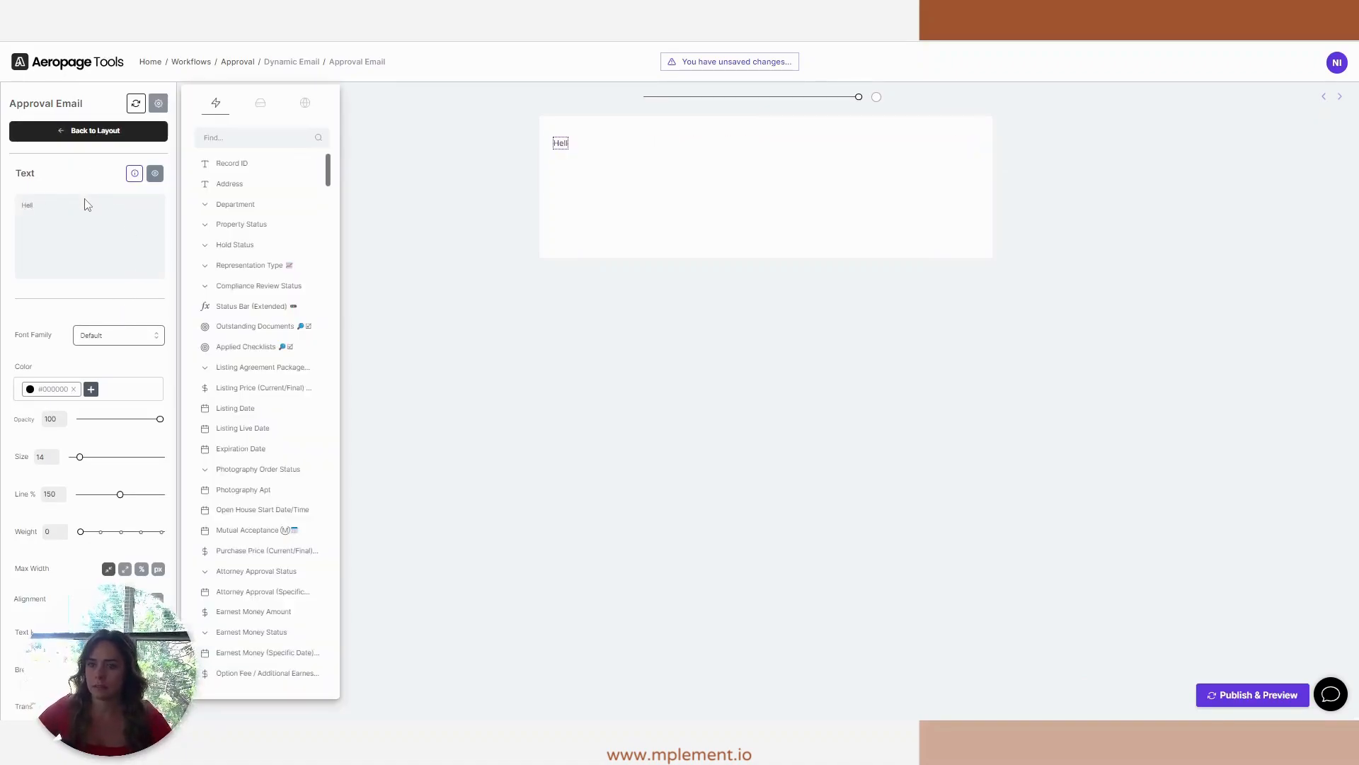
pyautogui.write('o')
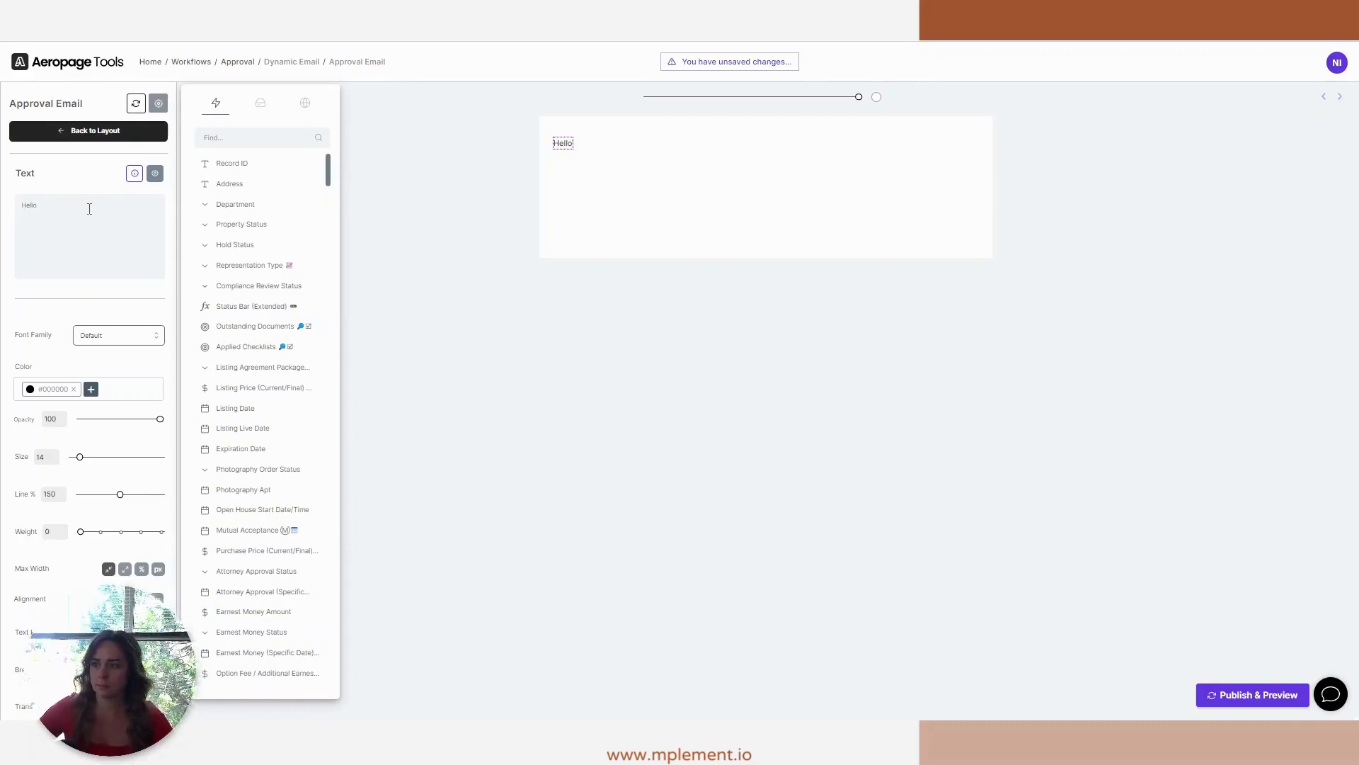
pyautogui.write(',')
pyautogui.press('Return')
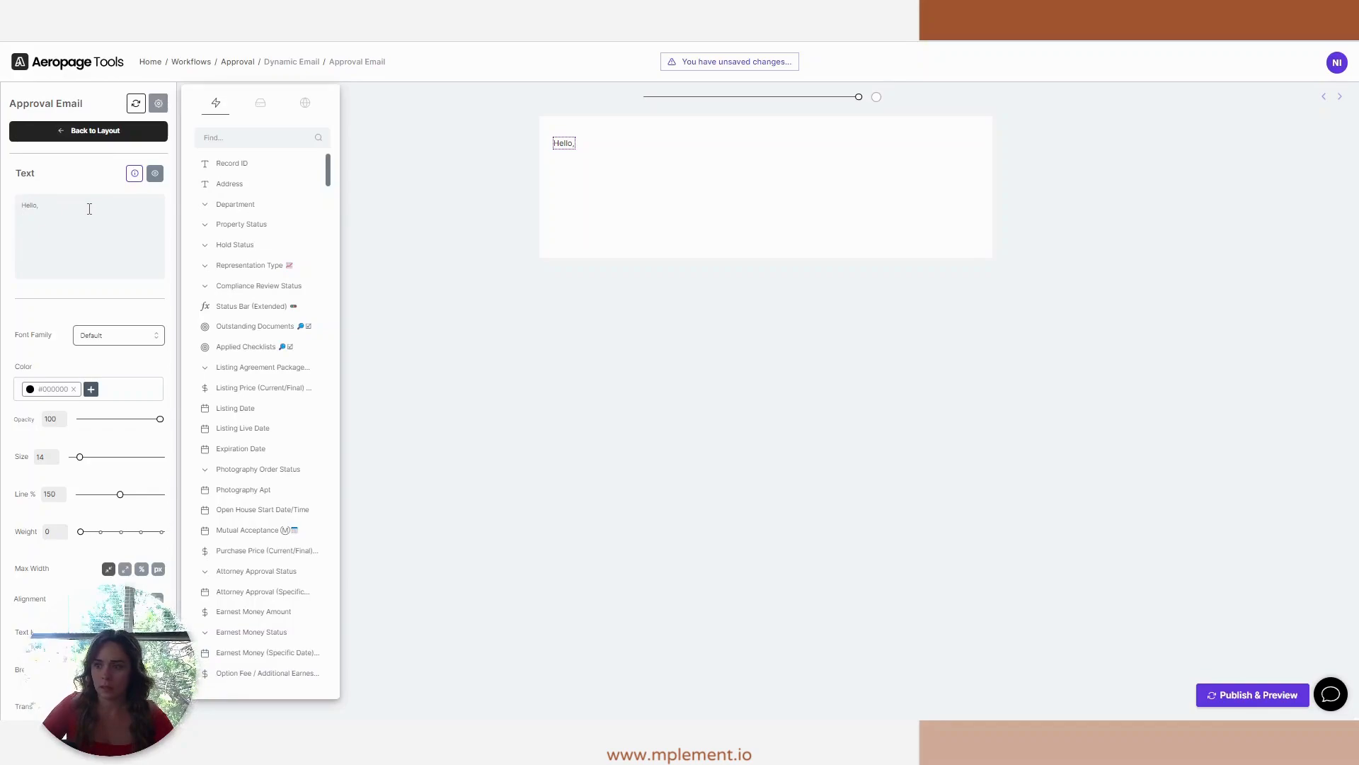
# Step: Add the sentence "Attached is the most recent update on your project." below the greeting
pyautogui.write('Attache')
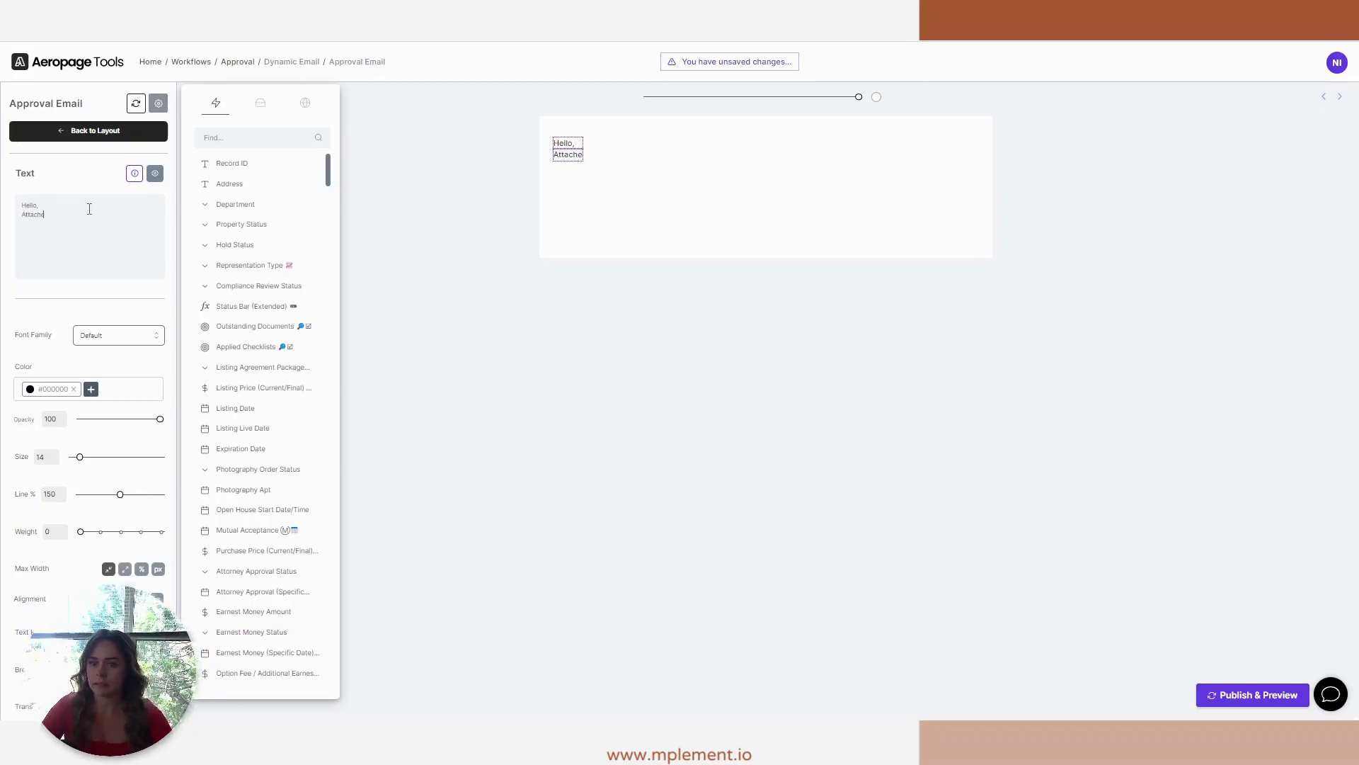
pyautogui.write('d is the most')
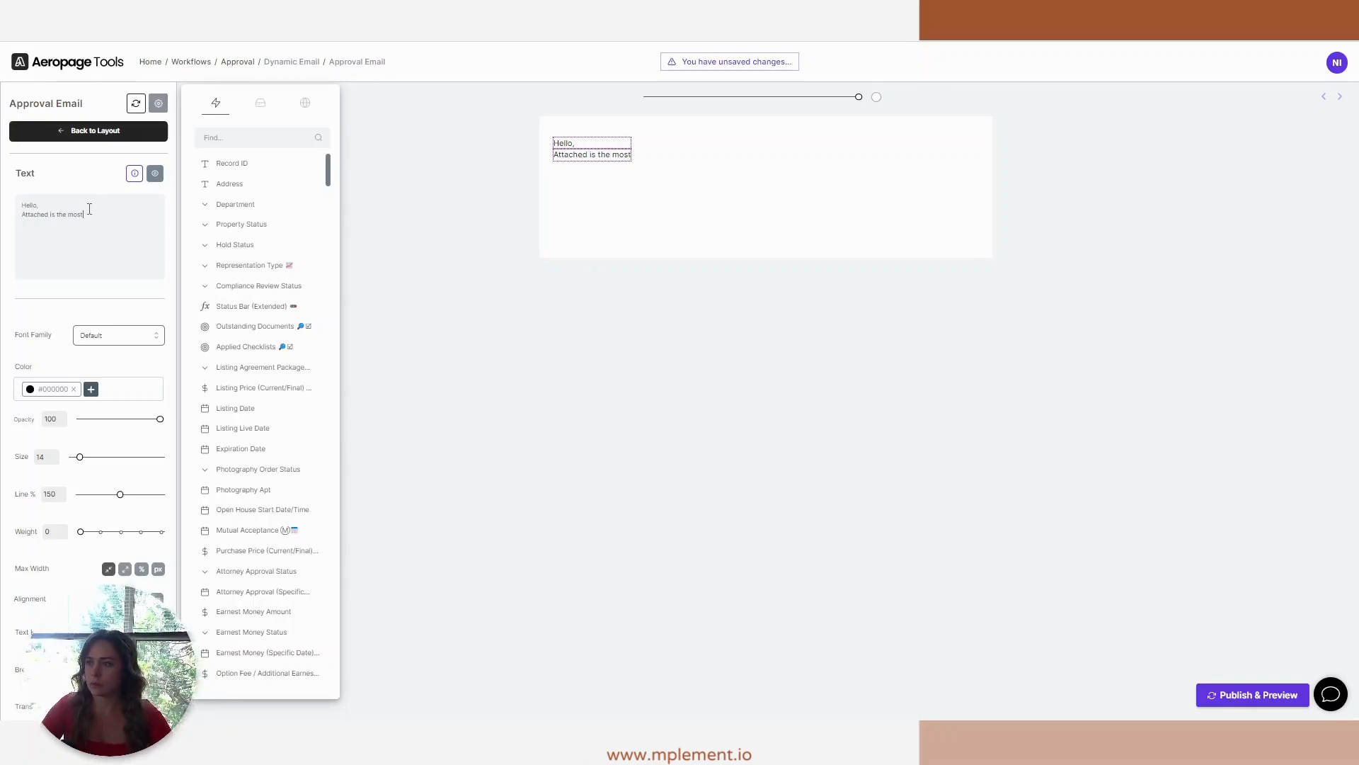
pyautogui.write(' recent u')
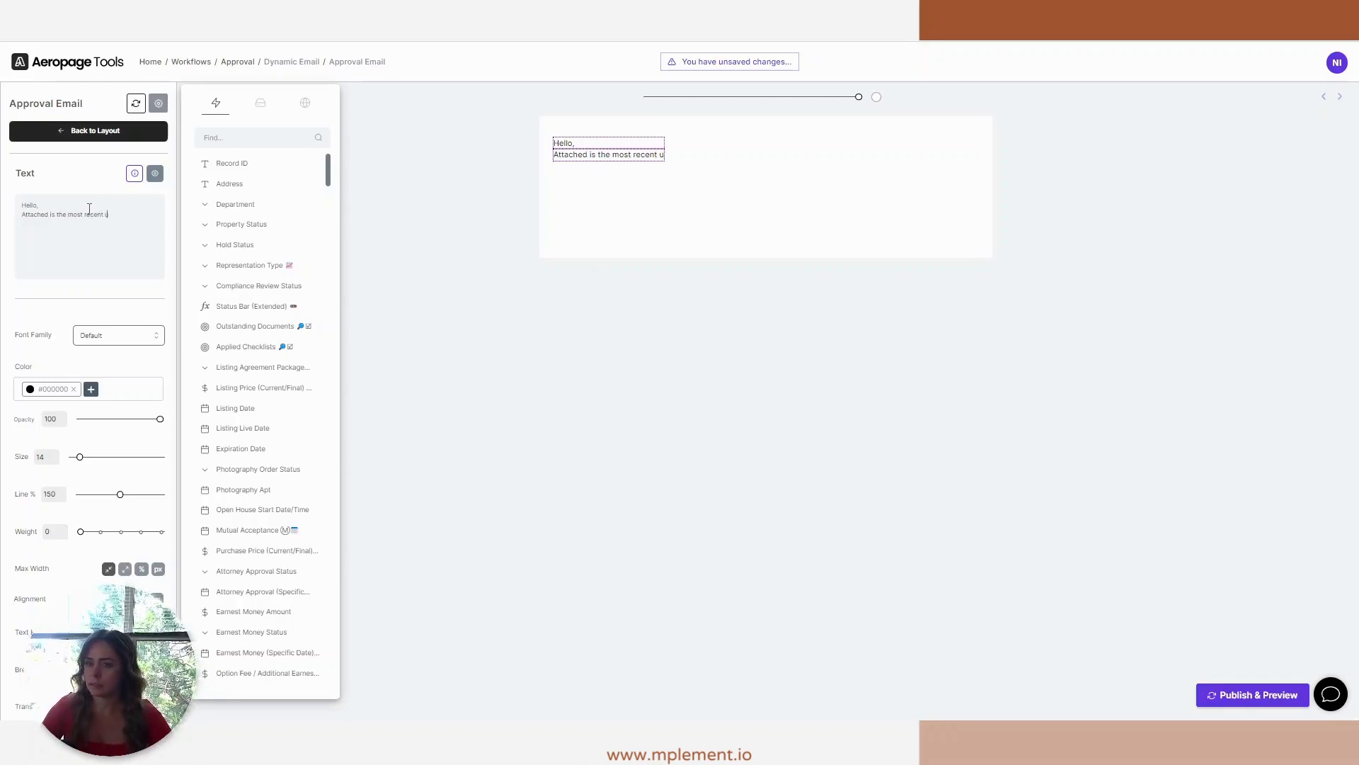
pyautogui.write('pdate on y')
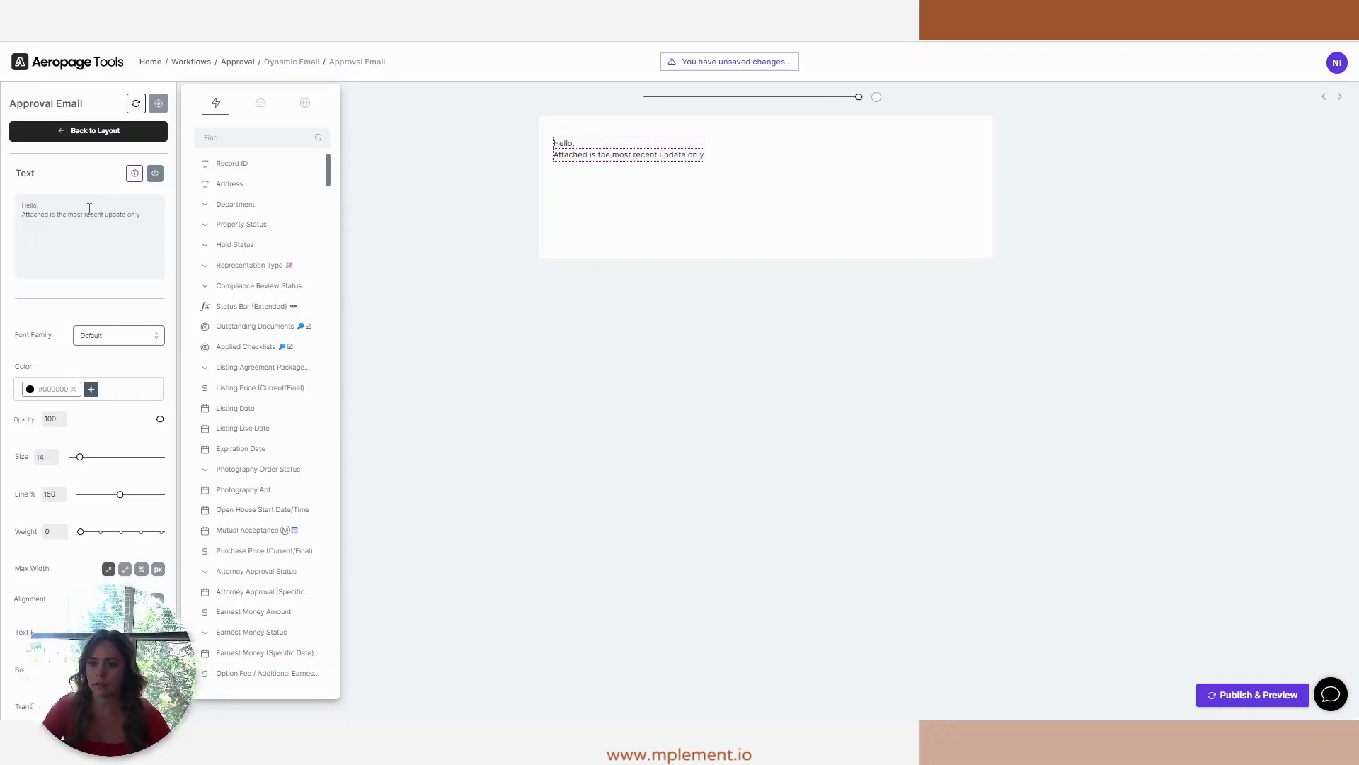
pyautogui.write('our project.')
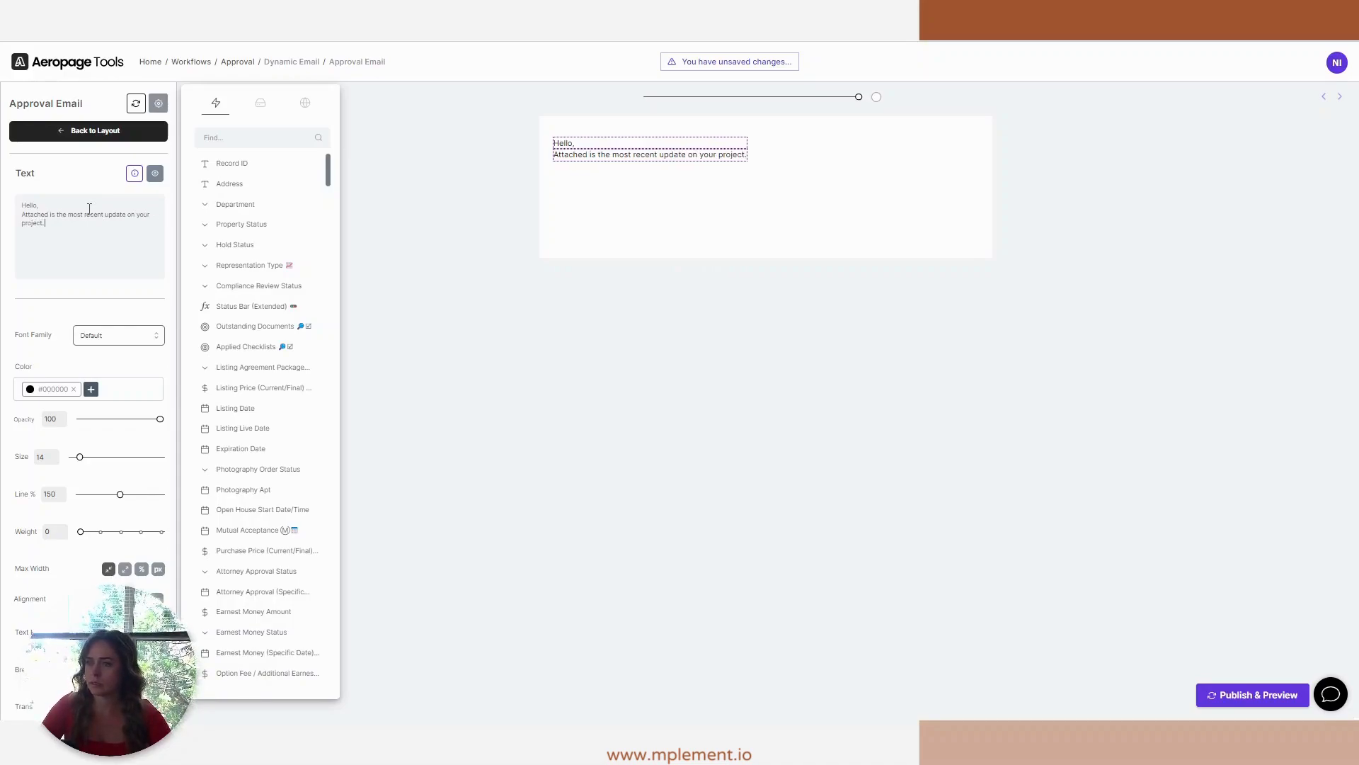
# Step: Add a final line reading "Please let us know if this is approved." and finish editing the text component
pyautogui.press('Return')
pyautogui.write('Please')
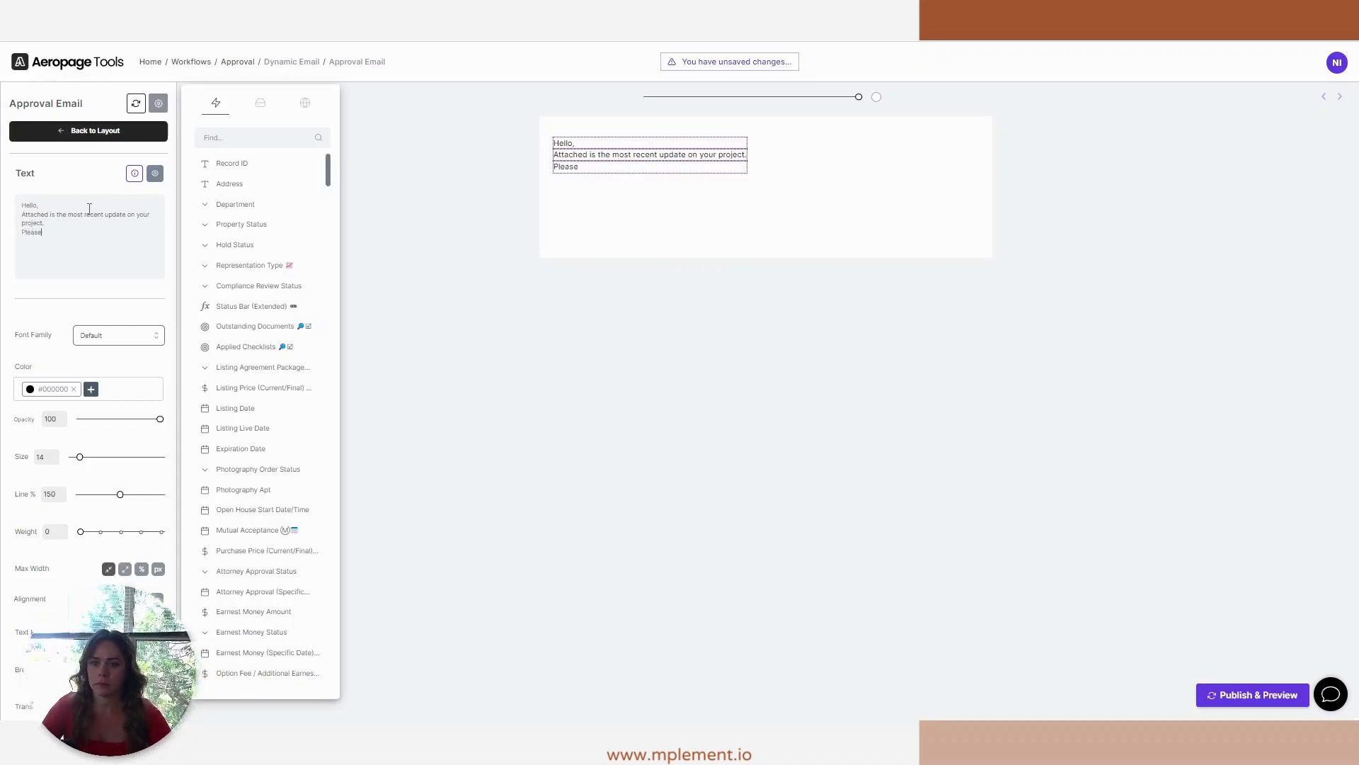
pyautogui.write(' selet us know i')
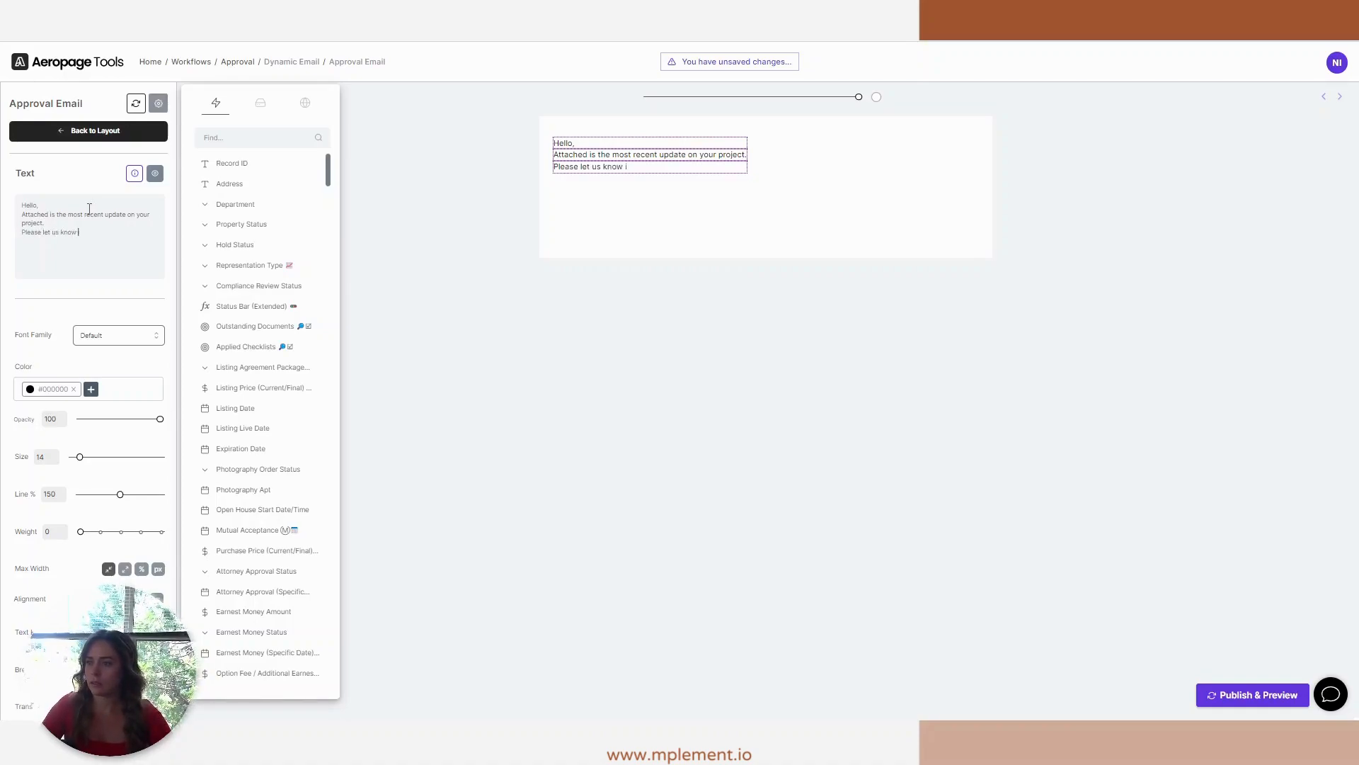
pyautogui.write('f this is approved.')
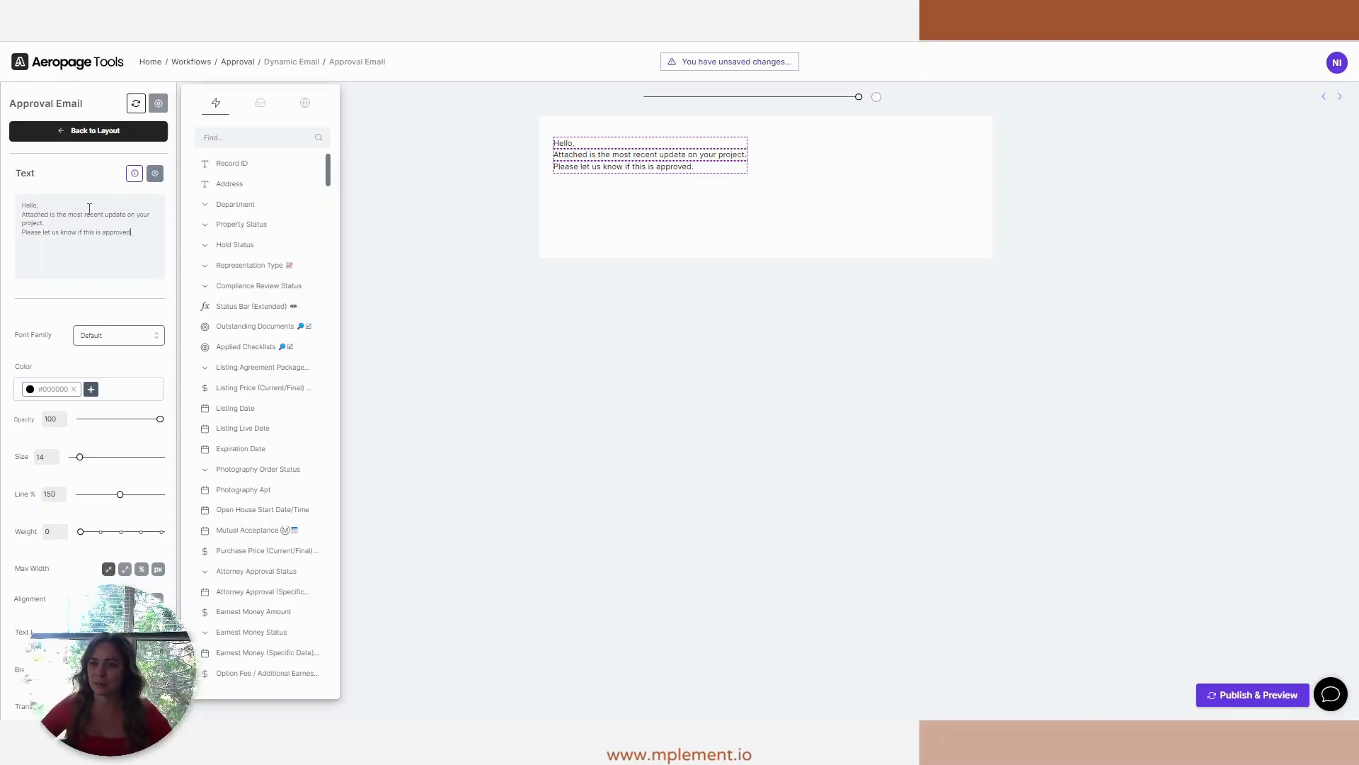
pyautogui.click(621, 221)
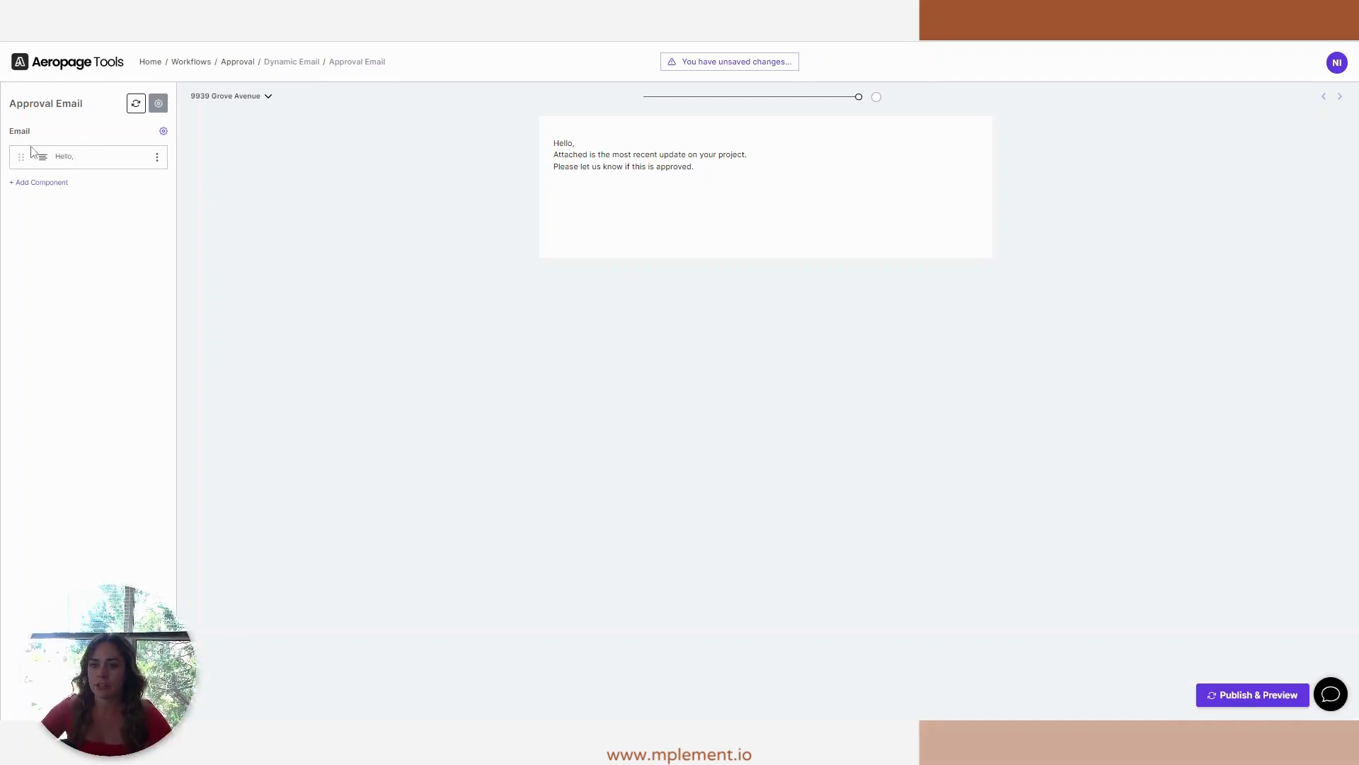
# Step: Add a button component below the email text and label it "Approved"
pyautogui.click(52, 182)
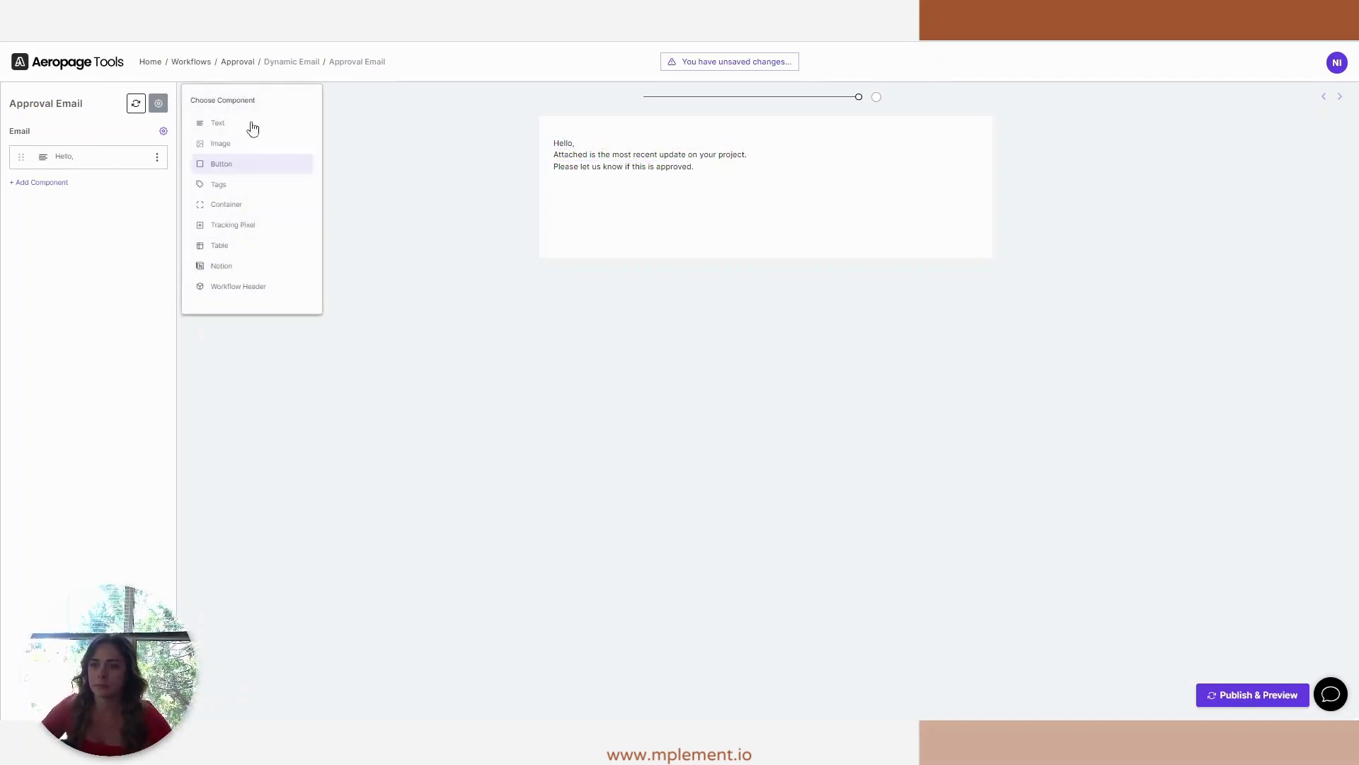
pyautogui.click(244, 170)
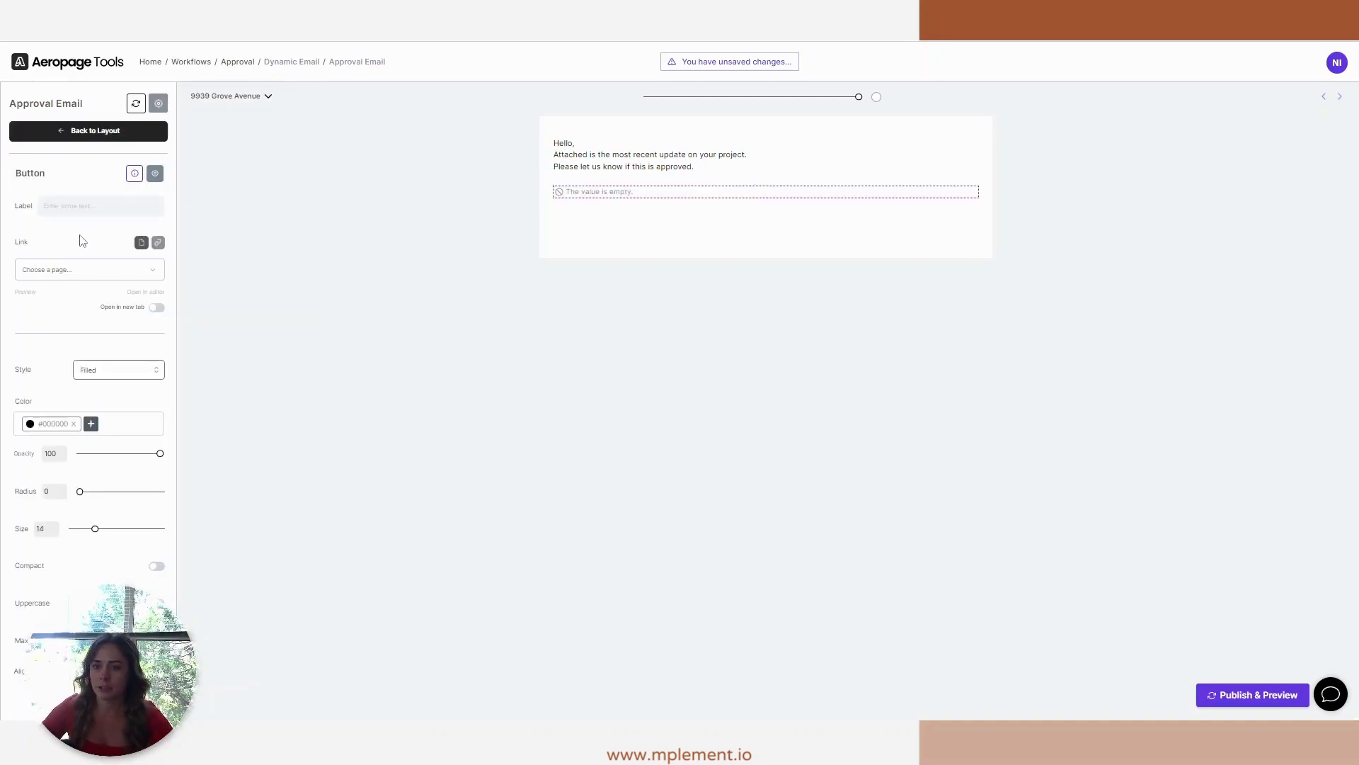
pyautogui.click(80, 207)
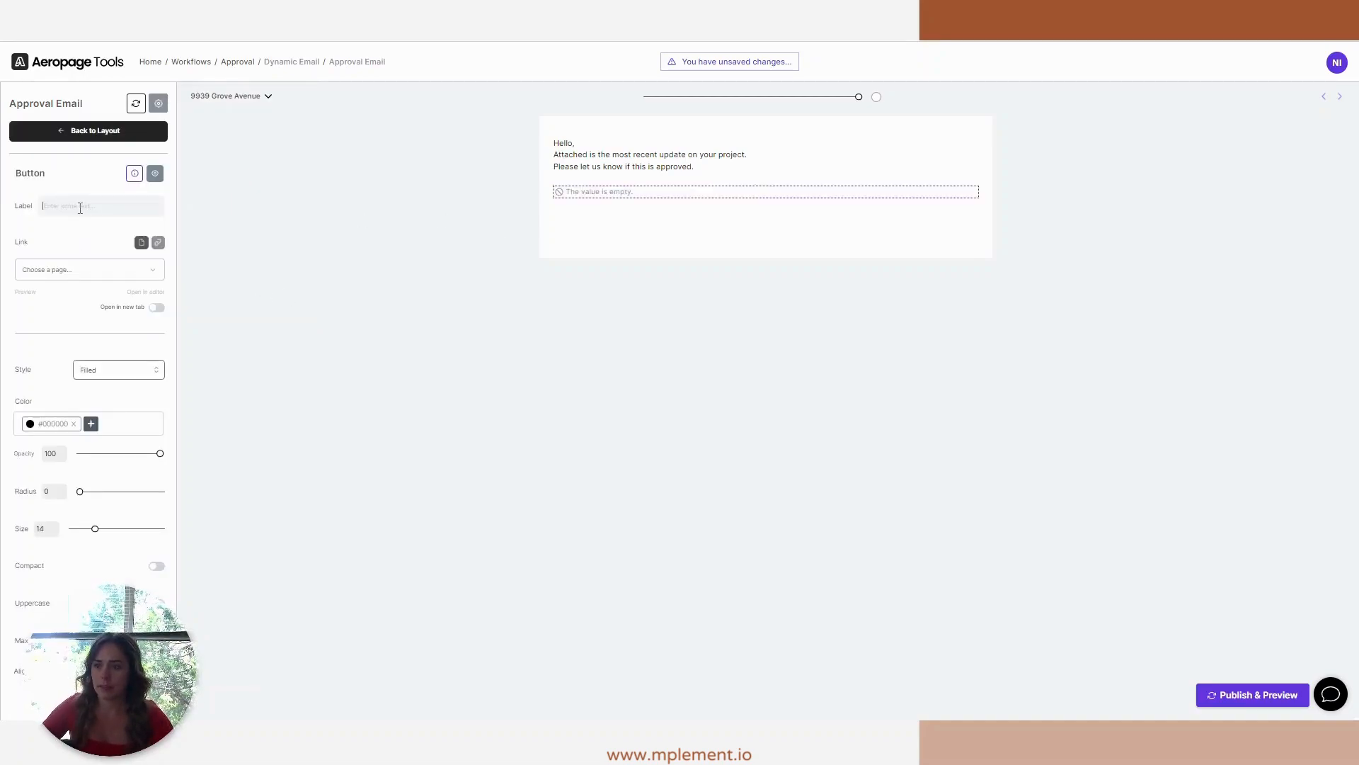
pyautogui.click(80, 208)
pyautogui.write('Approved')
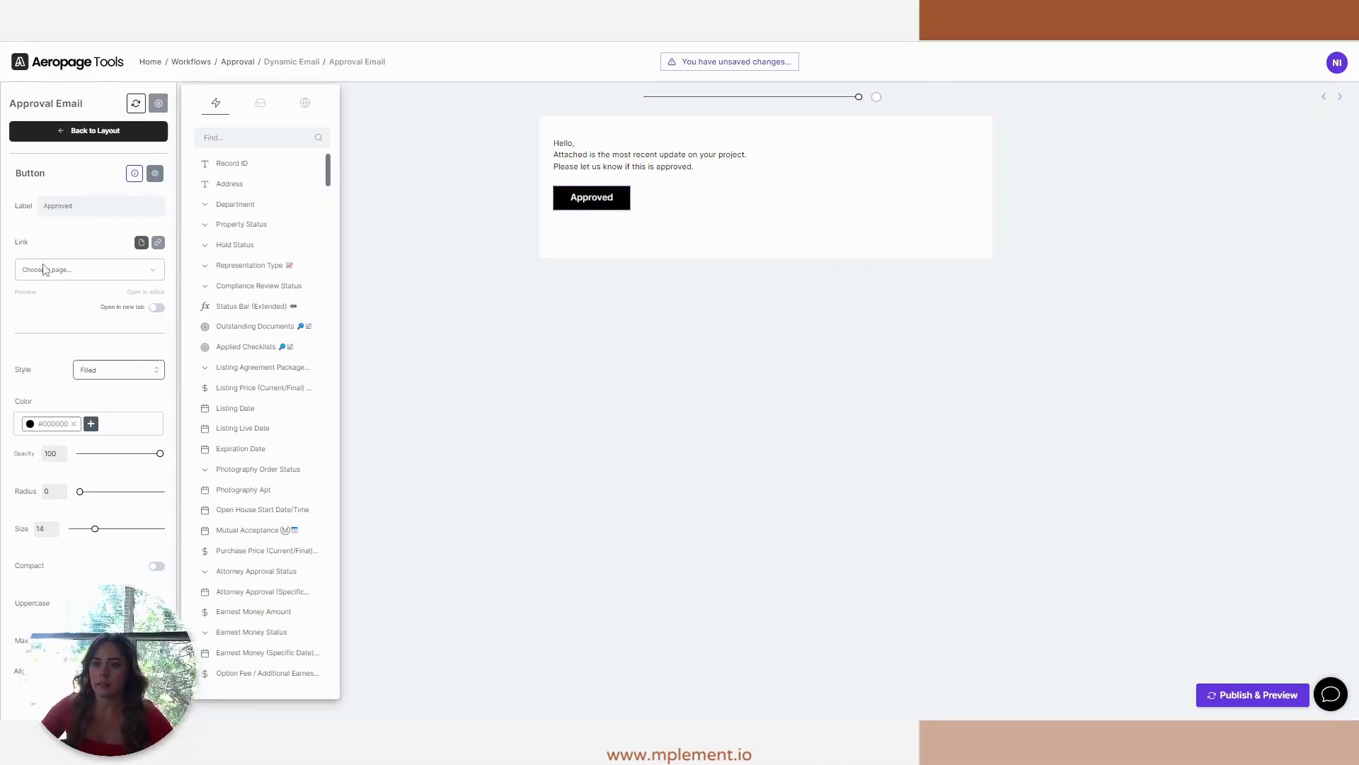
# Step: Set the Approved button's fill color to the dark green #417505
pyautogui.click(29, 424)
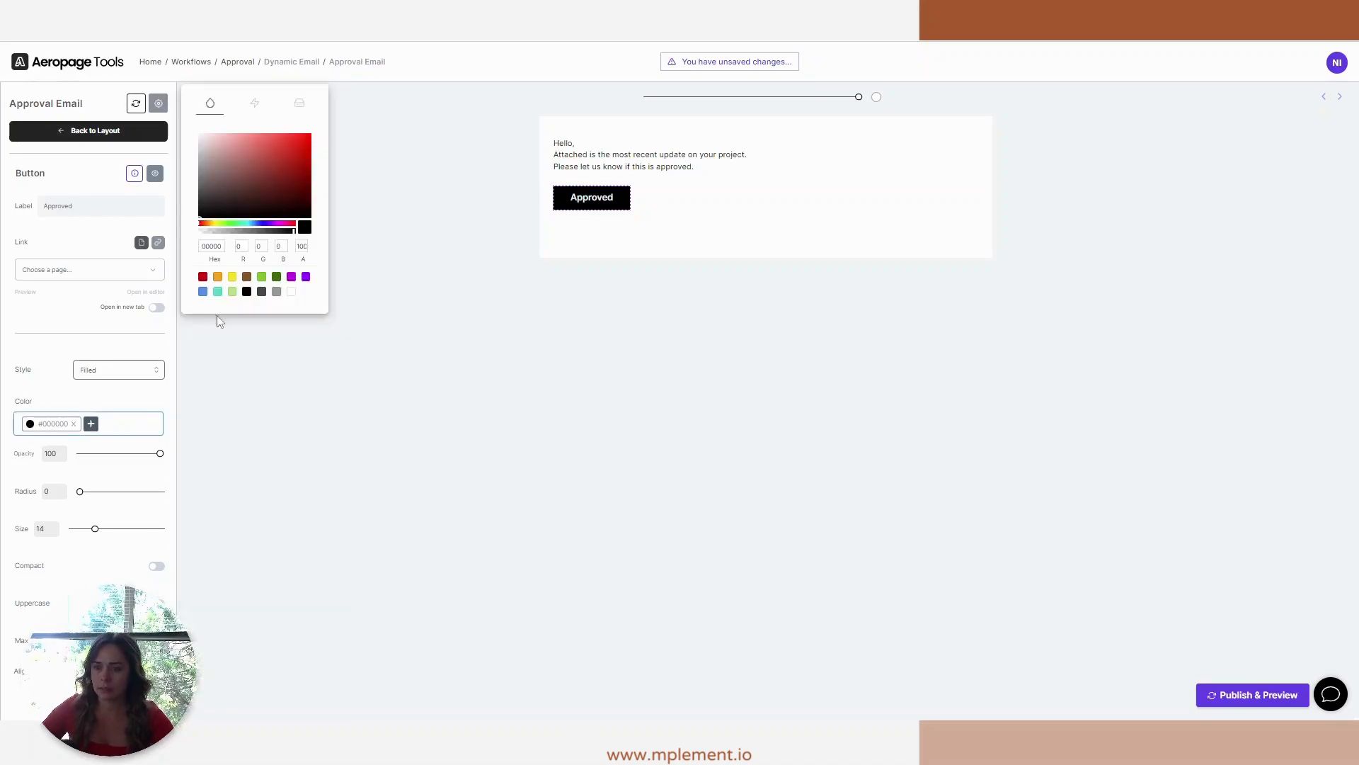
pyautogui.click(261, 276)
pyautogui.click(277, 278)
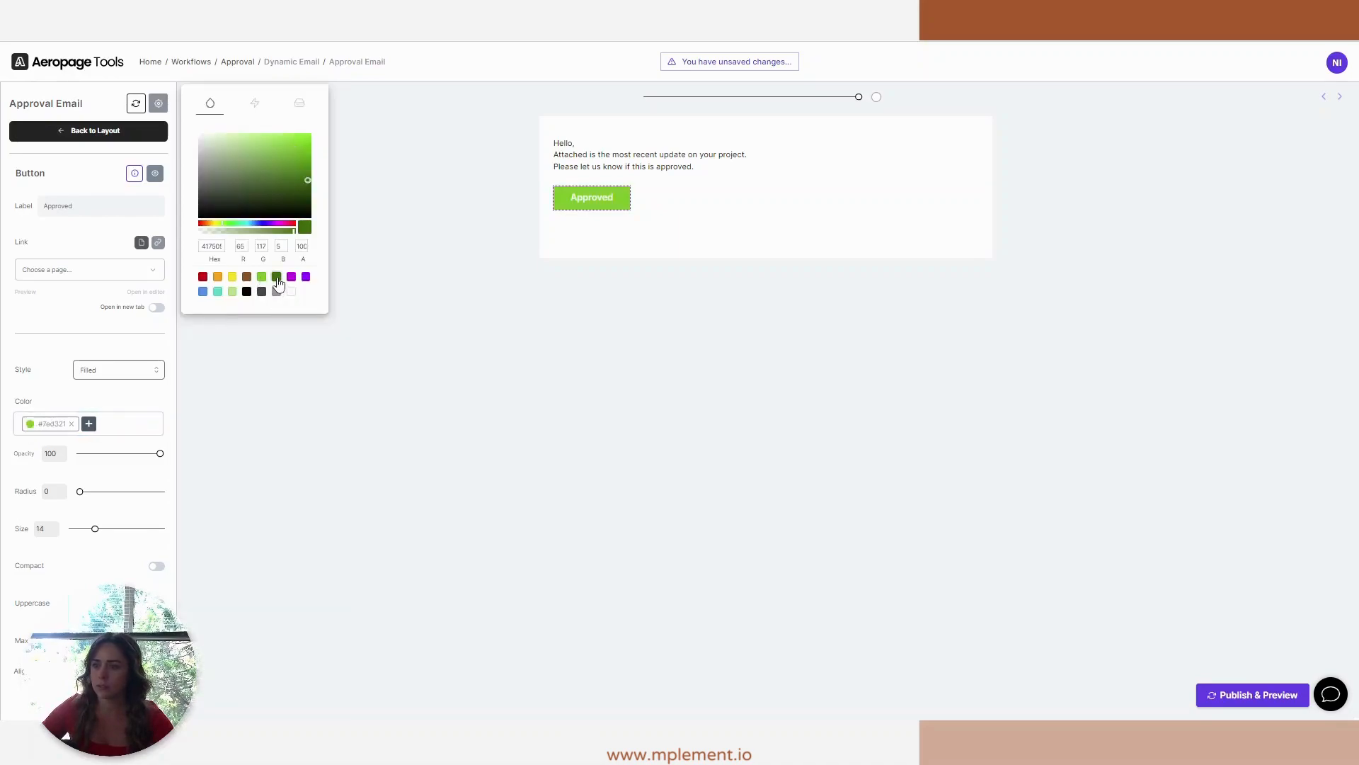
pyautogui.click(74, 240)
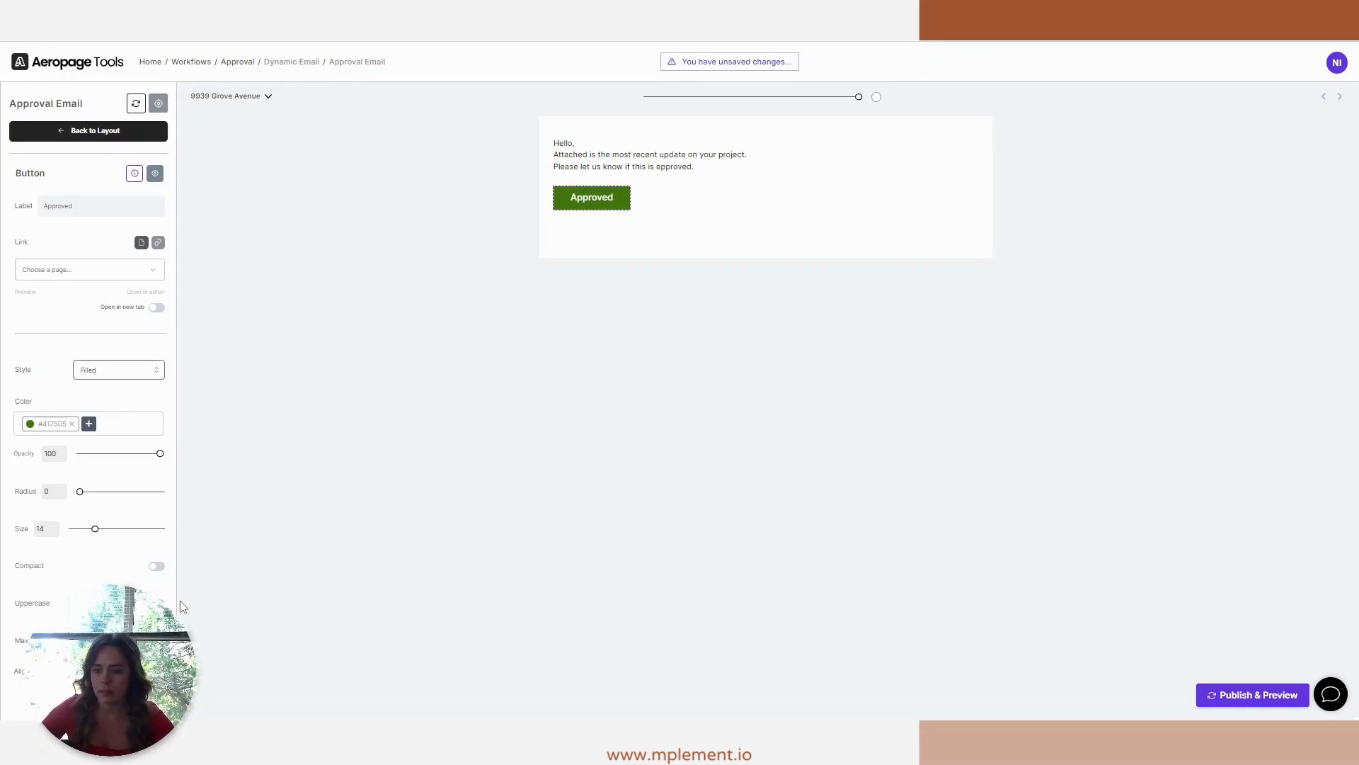
# Step: Add a second button component below the Approved button and label it "Denied"
pyautogui.click(357, 504)
pyautogui.click(31, 209)
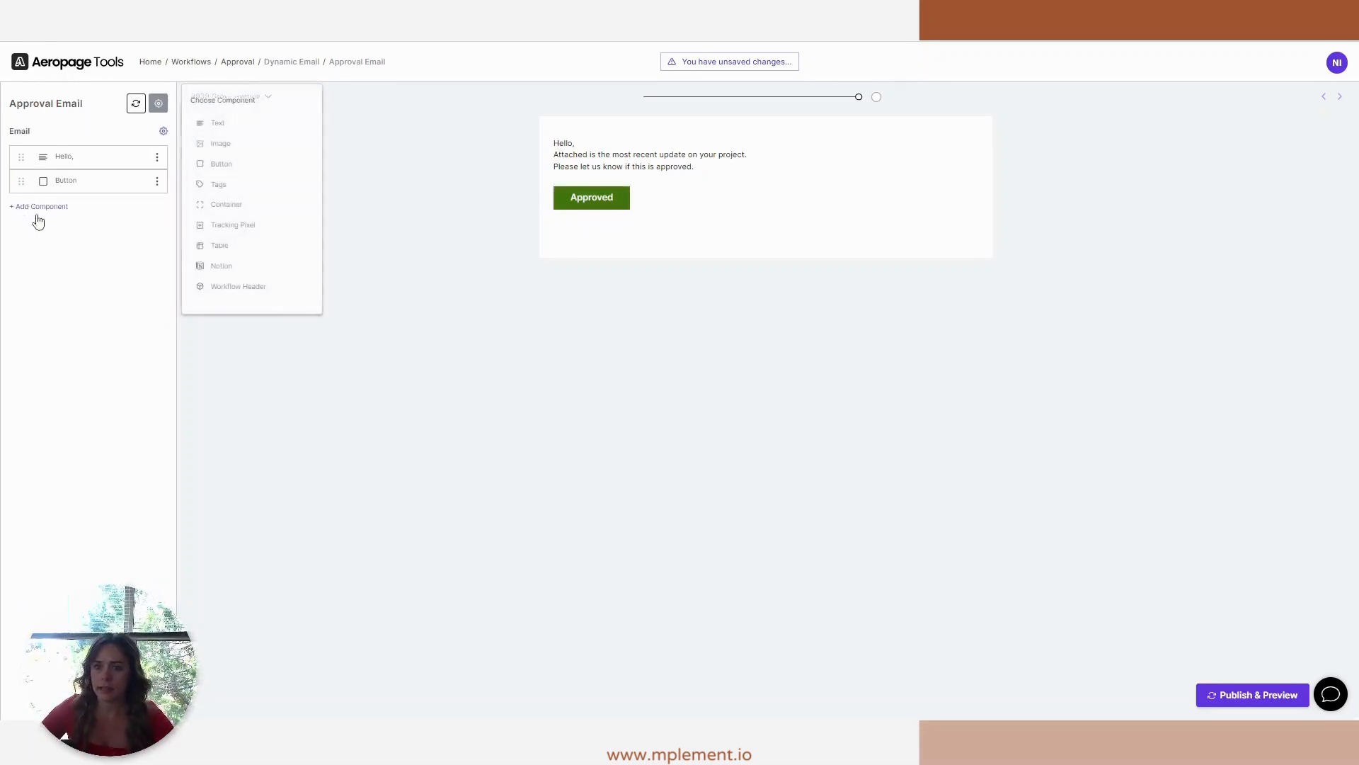
pyautogui.click(241, 167)
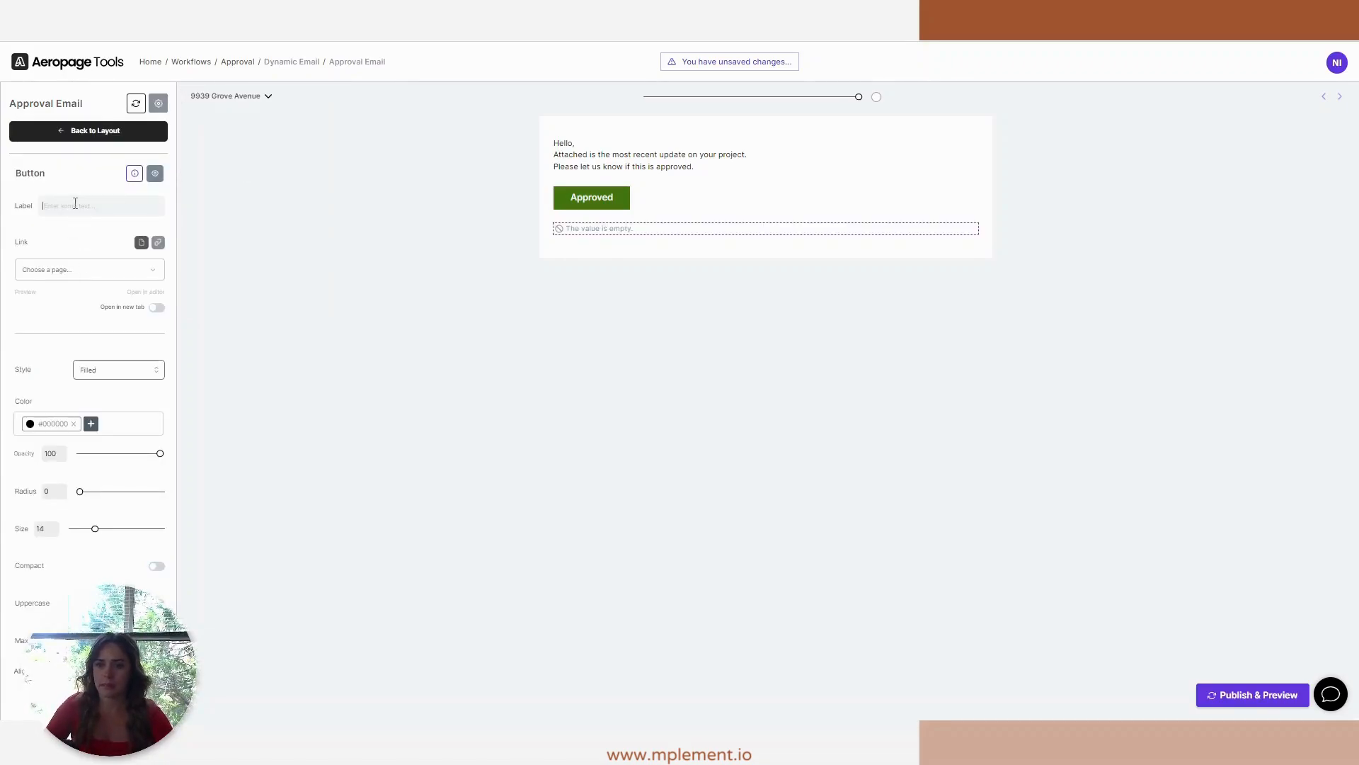
pyautogui.write('Denied')
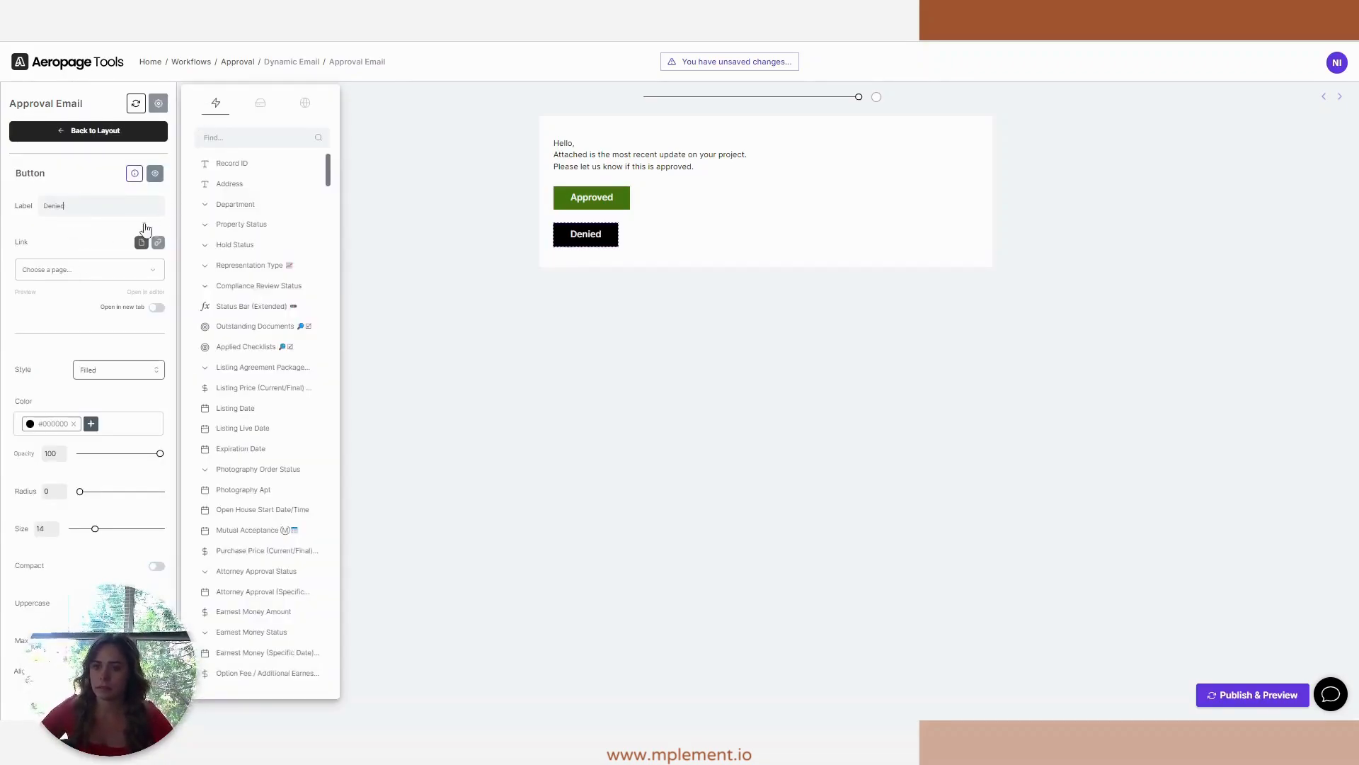
# Step: Set the Denied button's fill color to the red #d0021b and publish the email
pyautogui.click(31, 424)
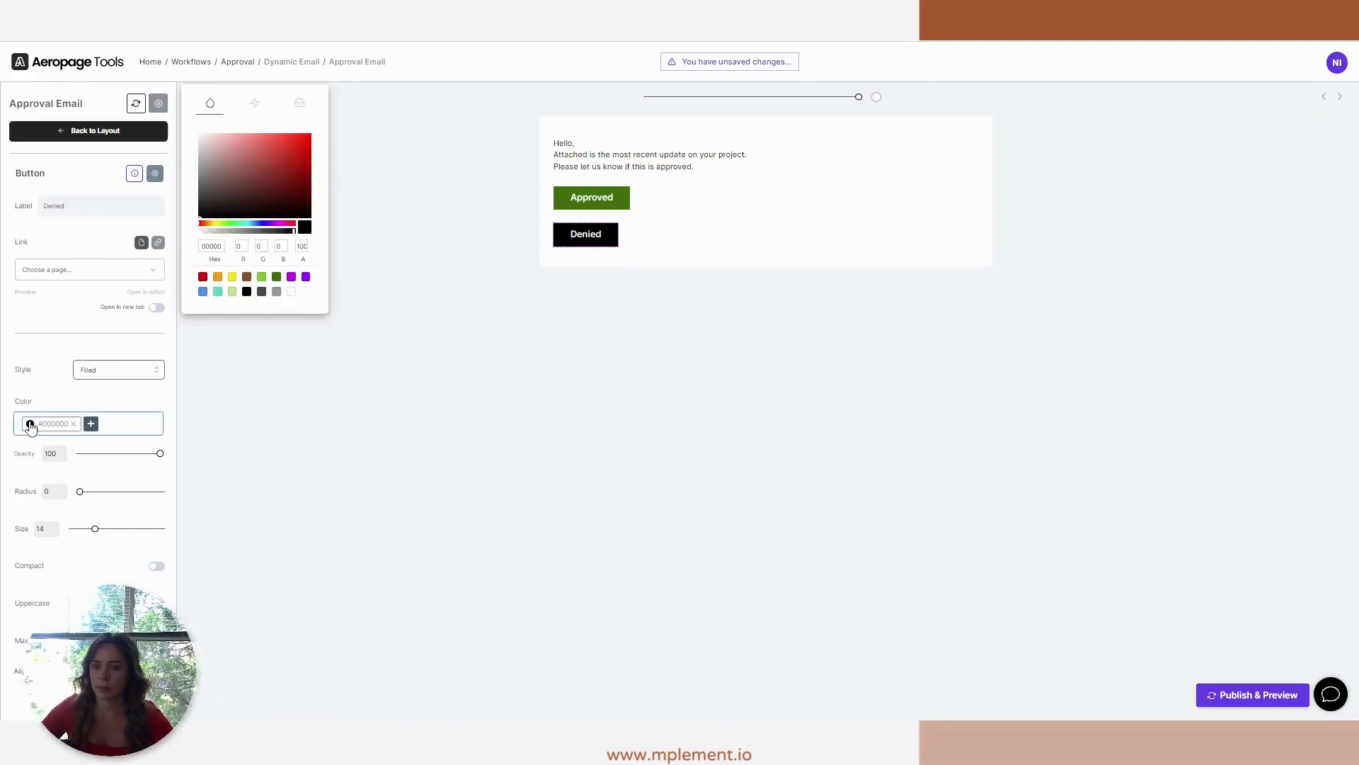
pyautogui.click(203, 277)
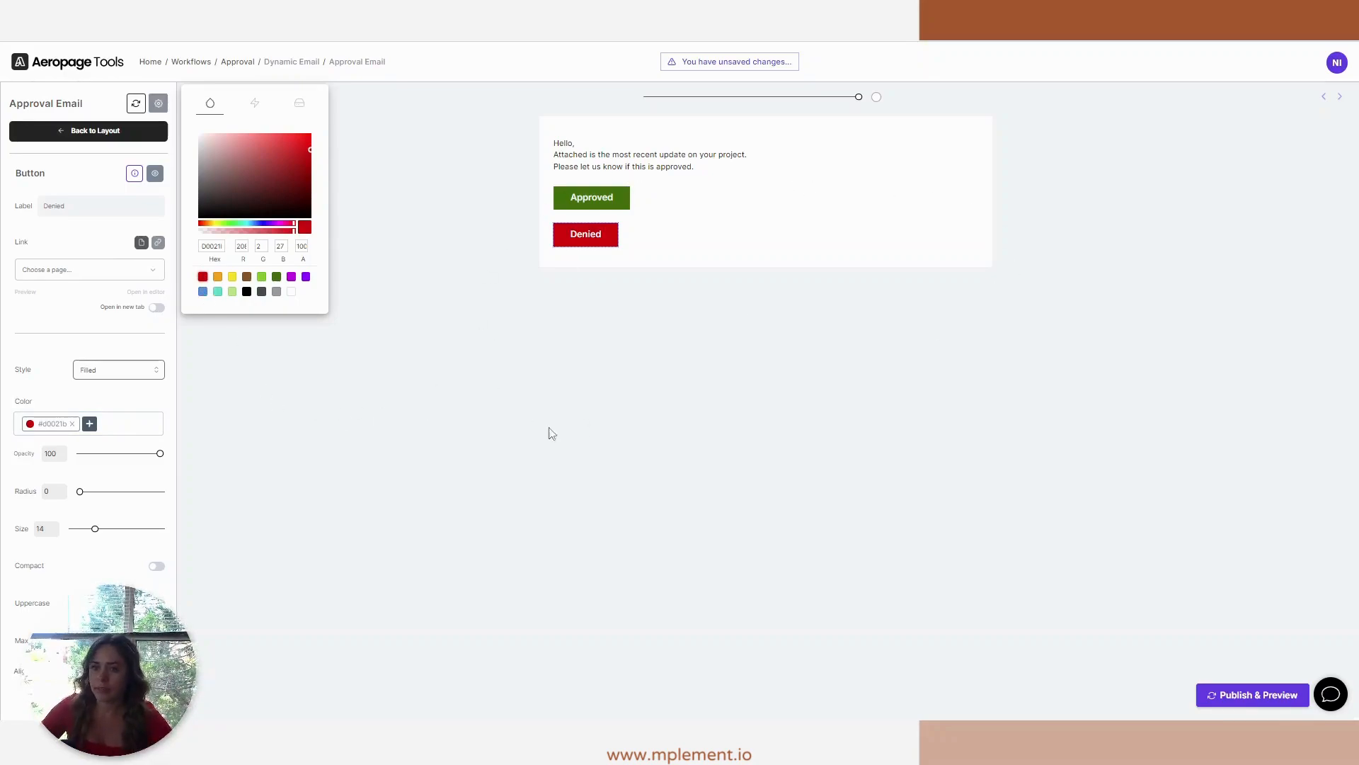
pyautogui.click(519, 439)
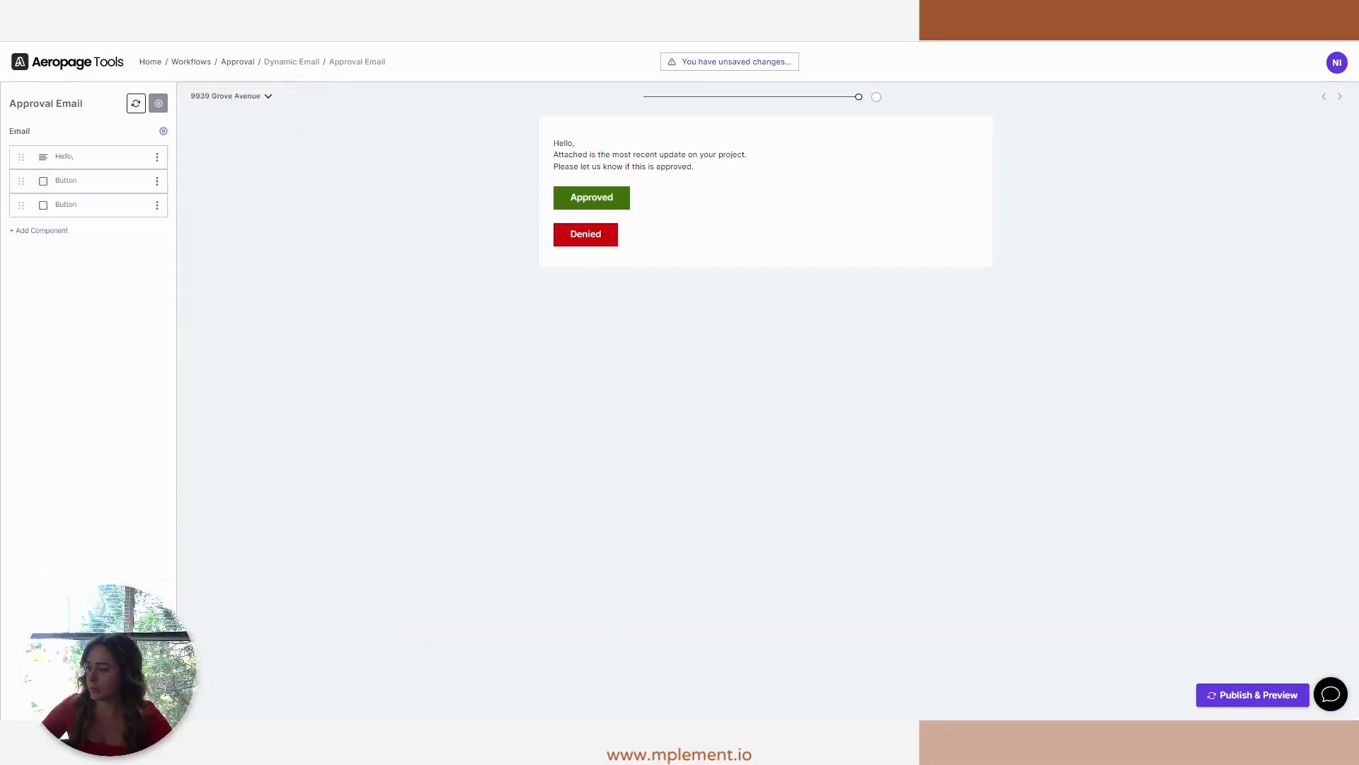
pyautogui.click(1257, 696)
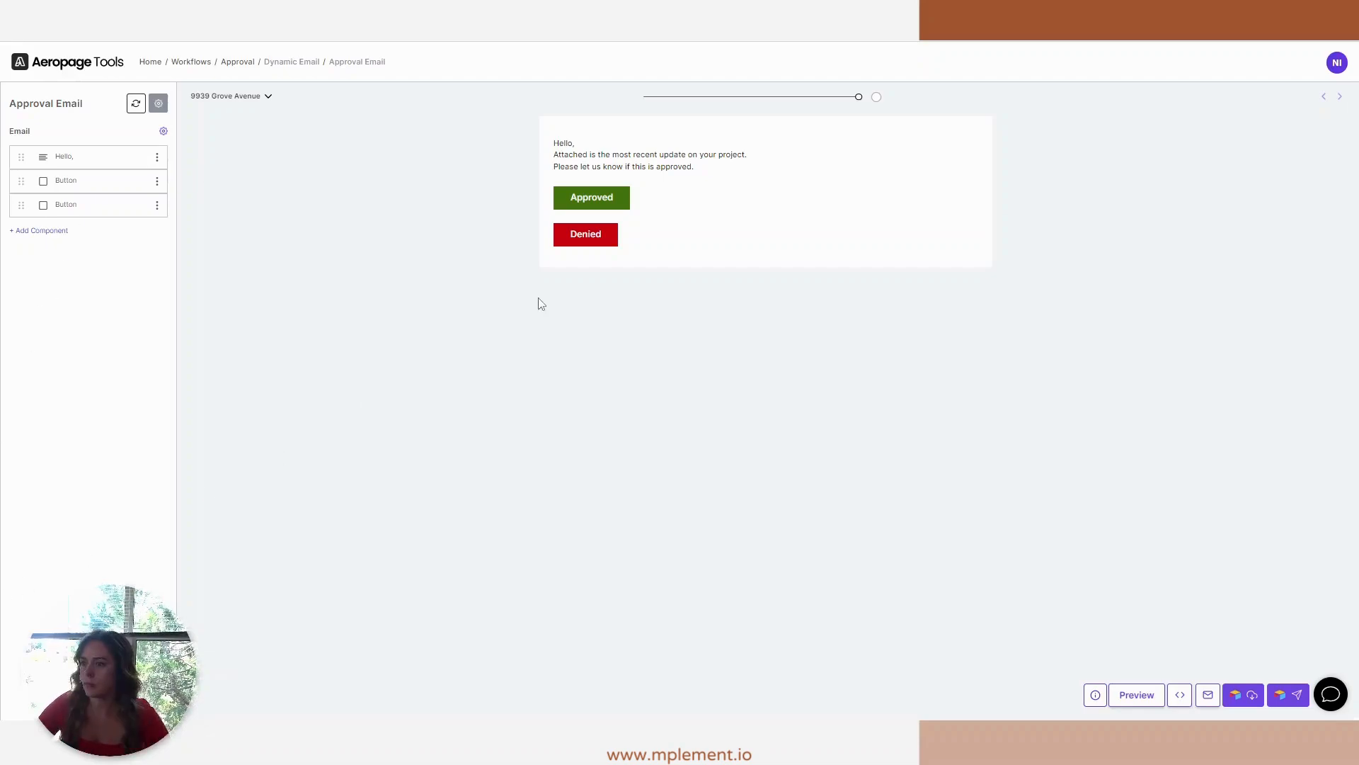
# Step: Find the Airtable automation script in the Dynamic HTML for Email documentation and copy all five lines of it
pyautogui.click(1095, 694)
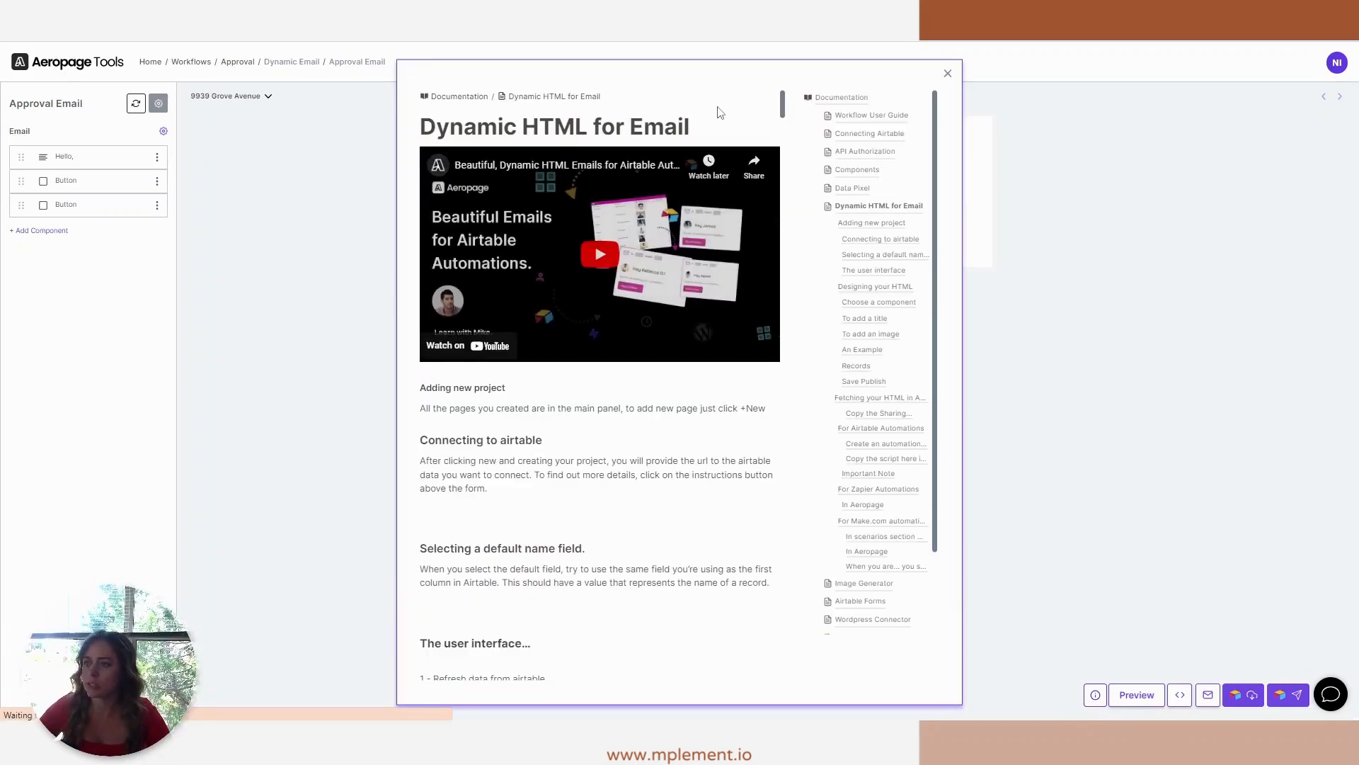
pyautogui.scroll(-1, 883, 376)
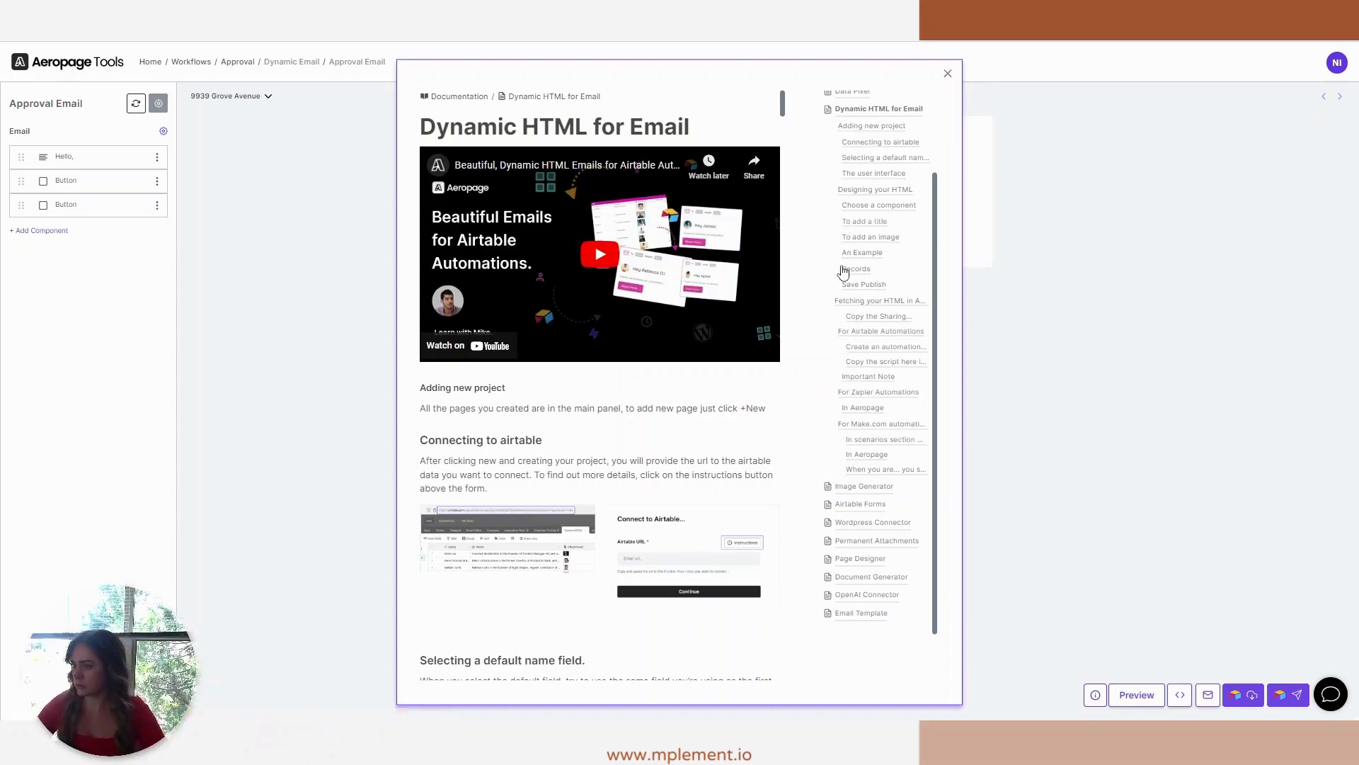
pyautogui.scroll(1, 924, 247)
pyautogui.scroll(-5, 716, 276)
pyautogui.scroll(-15, 717, 276)
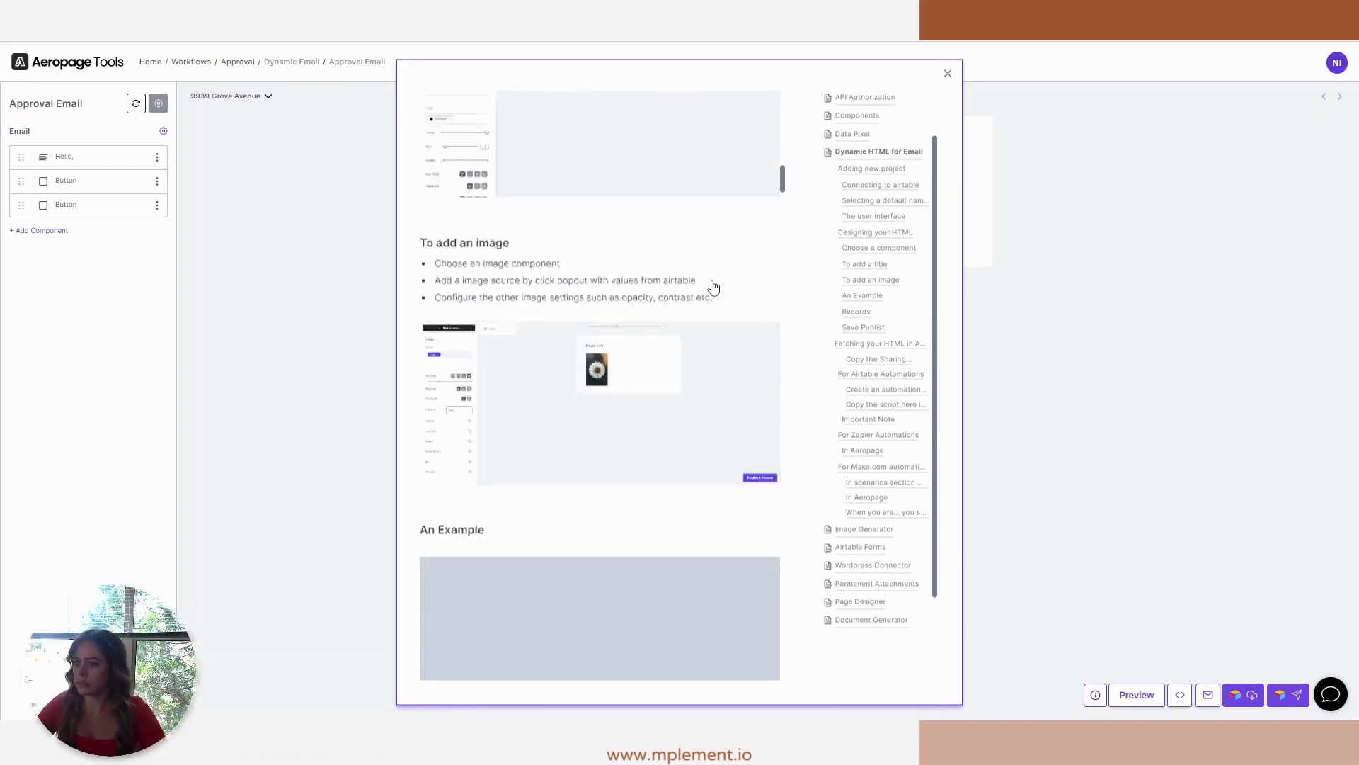
pyautogui.scroll(-6, 790, 259)
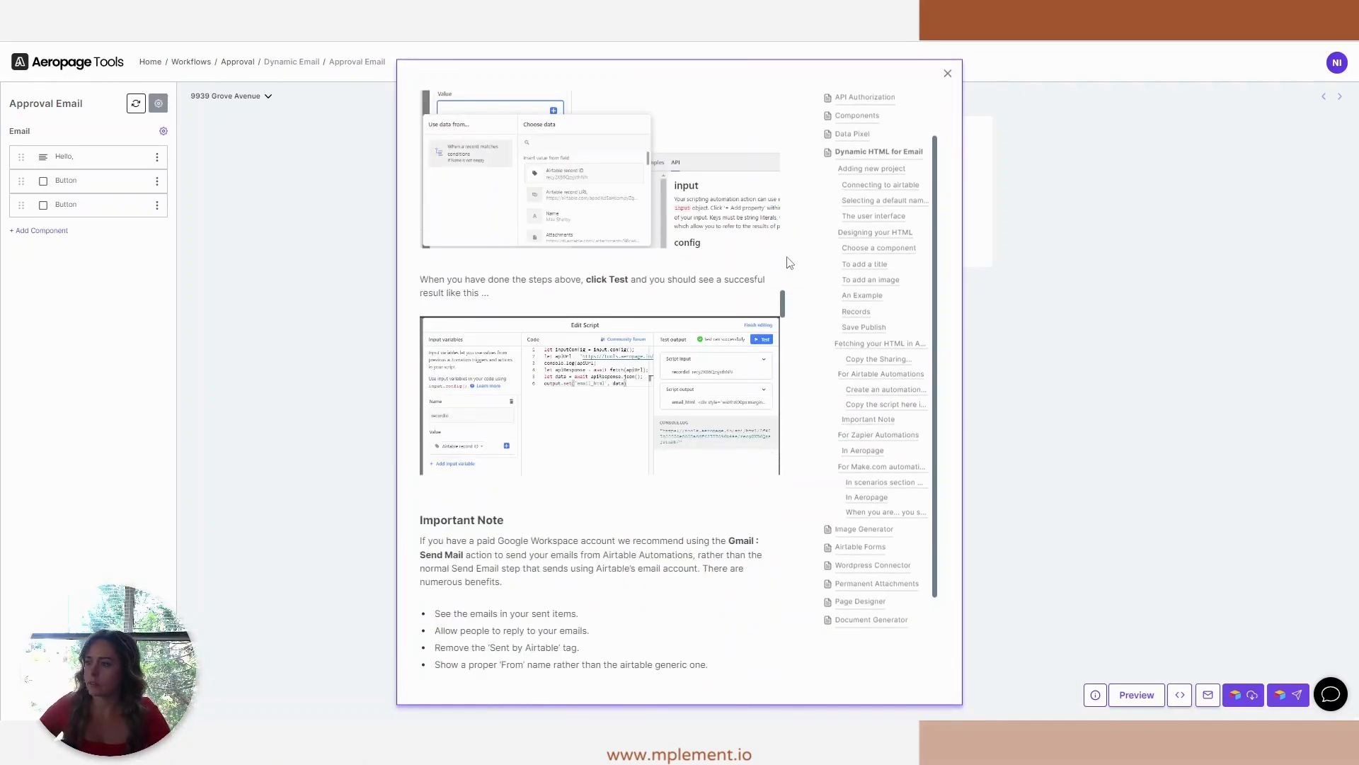
pyautogui.scroll(10, 788, 312)
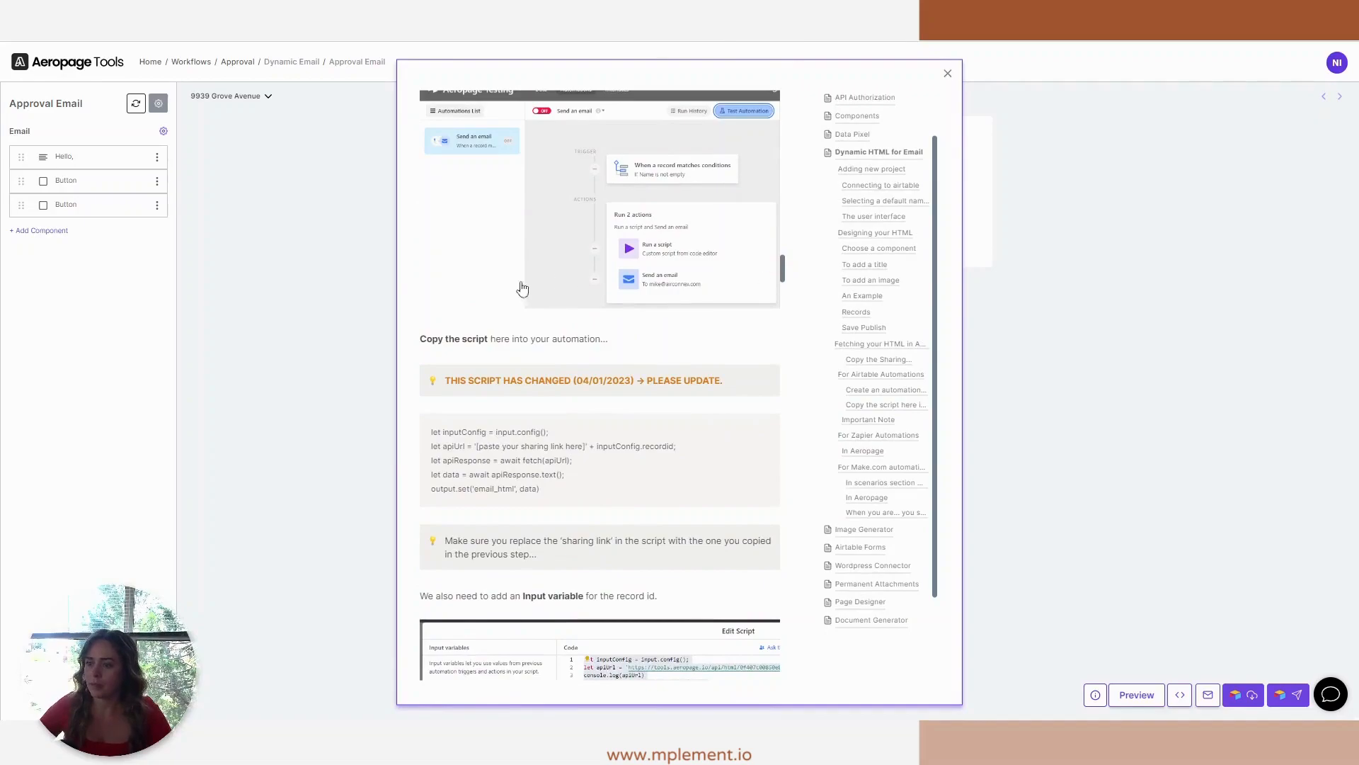
pyautogui.moveTo(566, 496); pyautogui.dragTo(427, 430)
pyautogui.hotkey('ctrl', 'c')
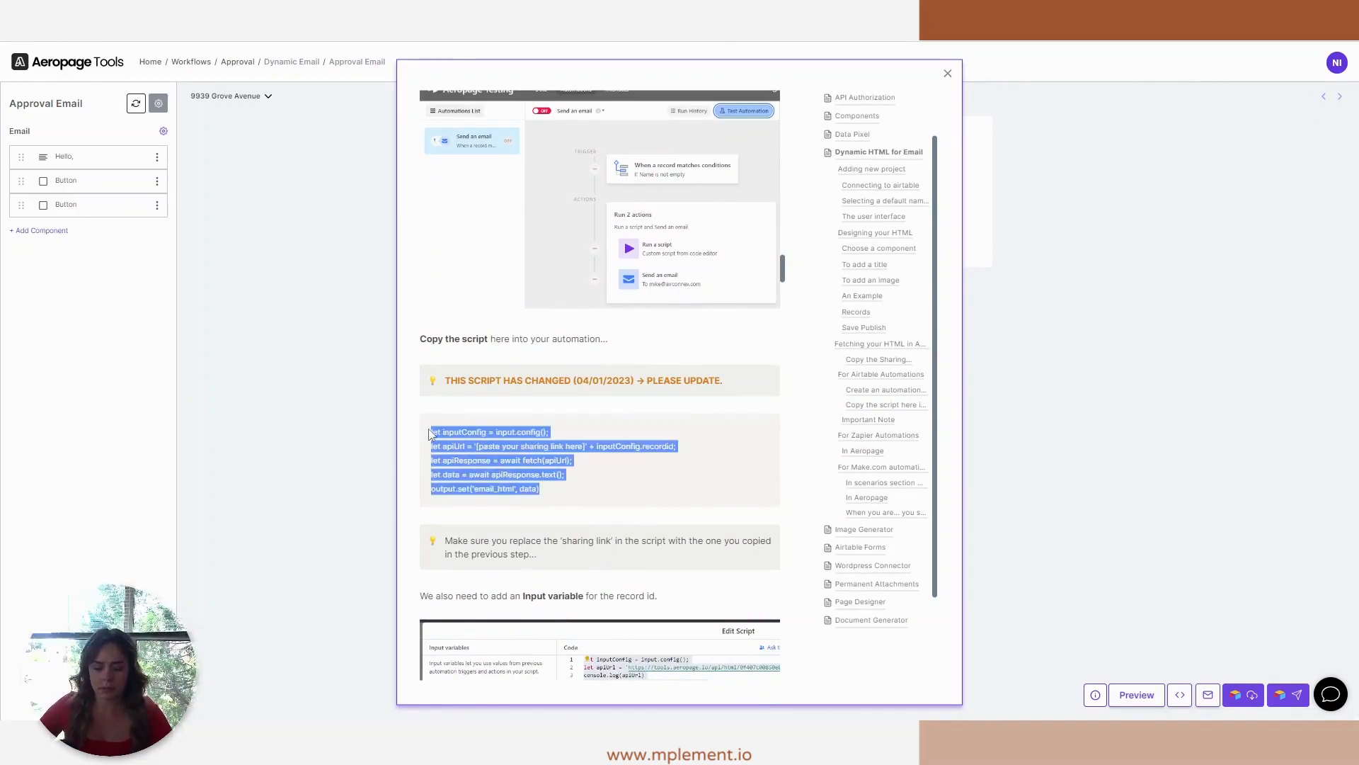
# Step: Switch to the Mplement DEMO base in Airtable and open Automation 1
pyautogui.click(453, 23)
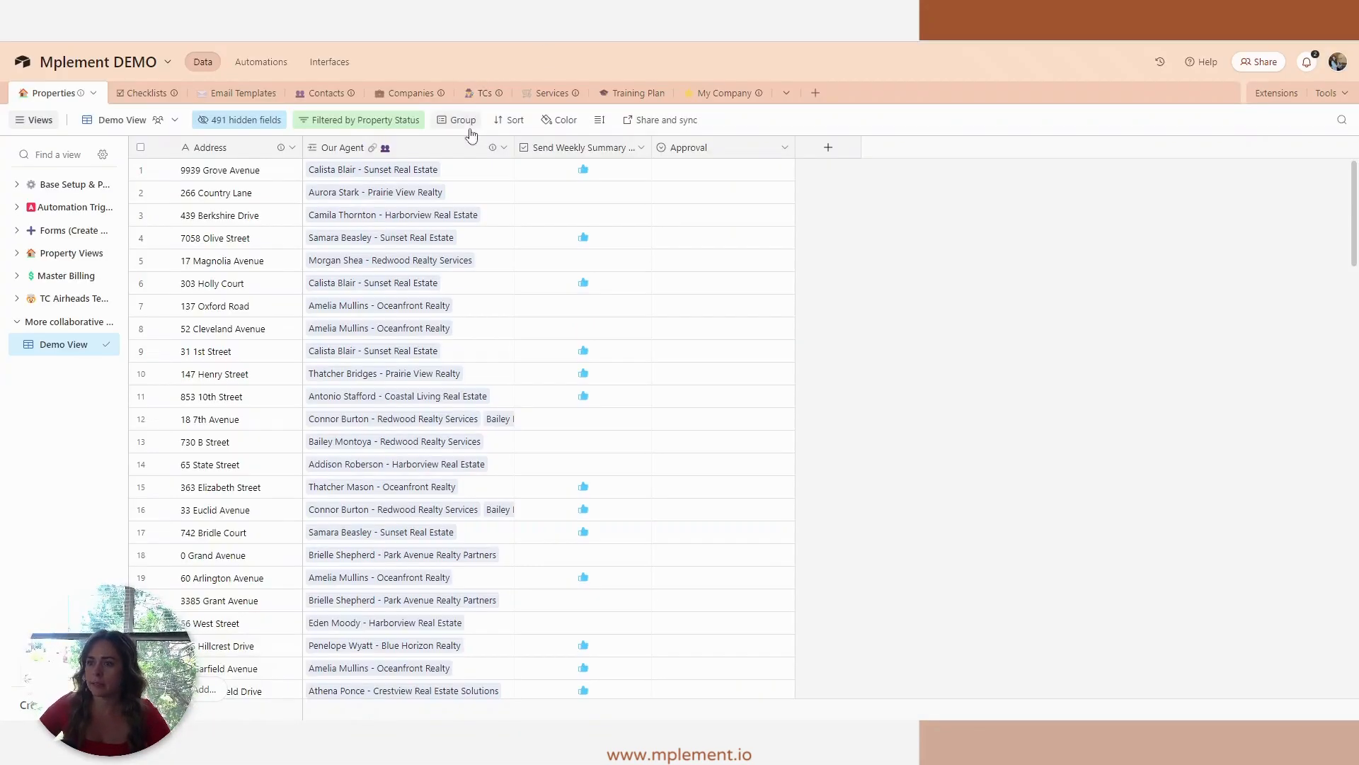
pyautogui.click(256, 67)
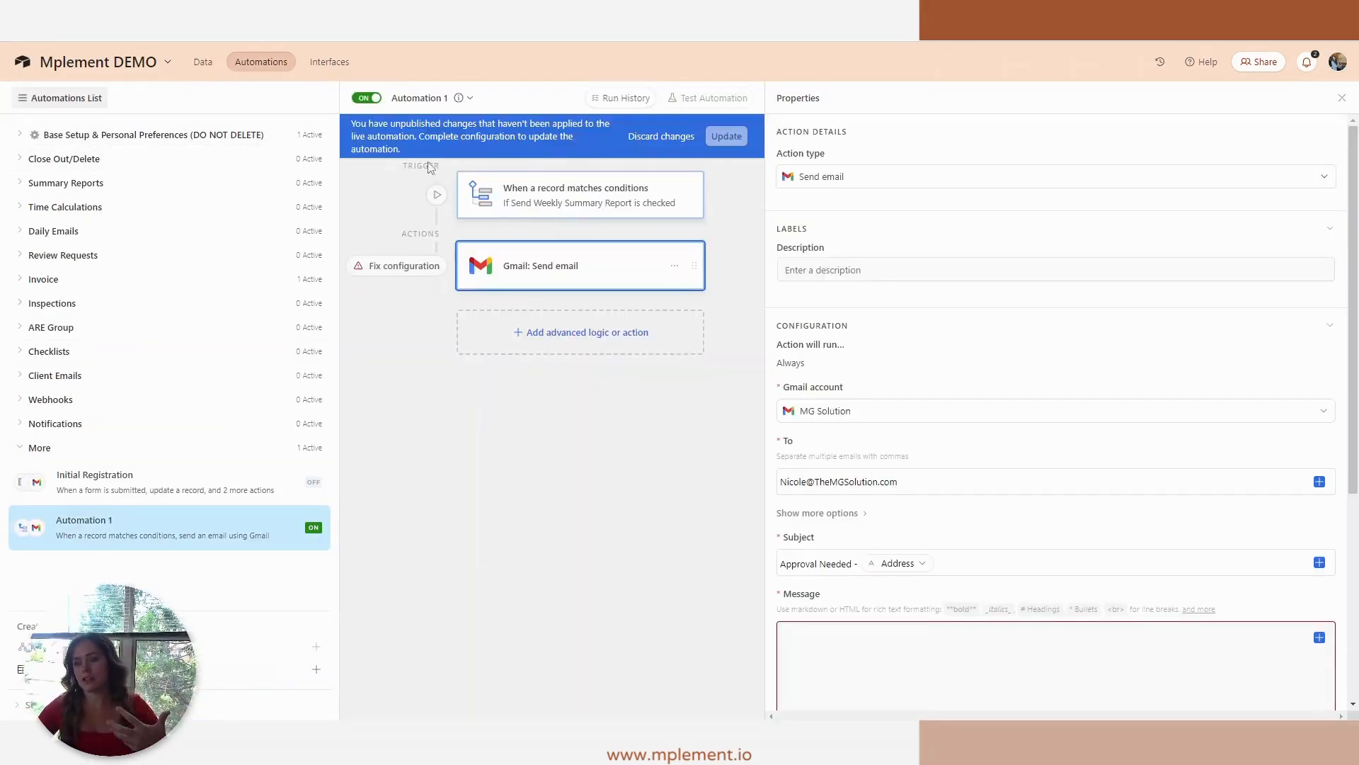
pyautogui.click(203, 61)
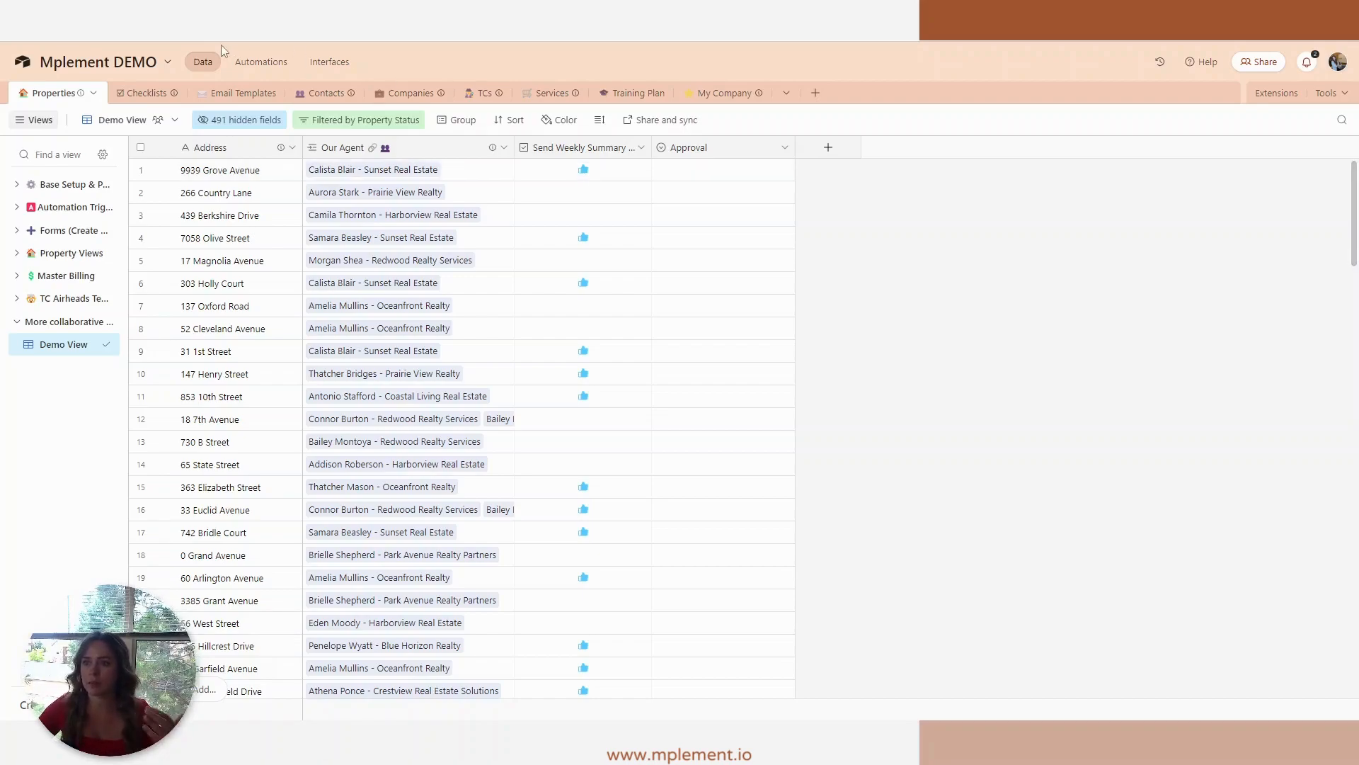
pyautogui.click(238, 62)
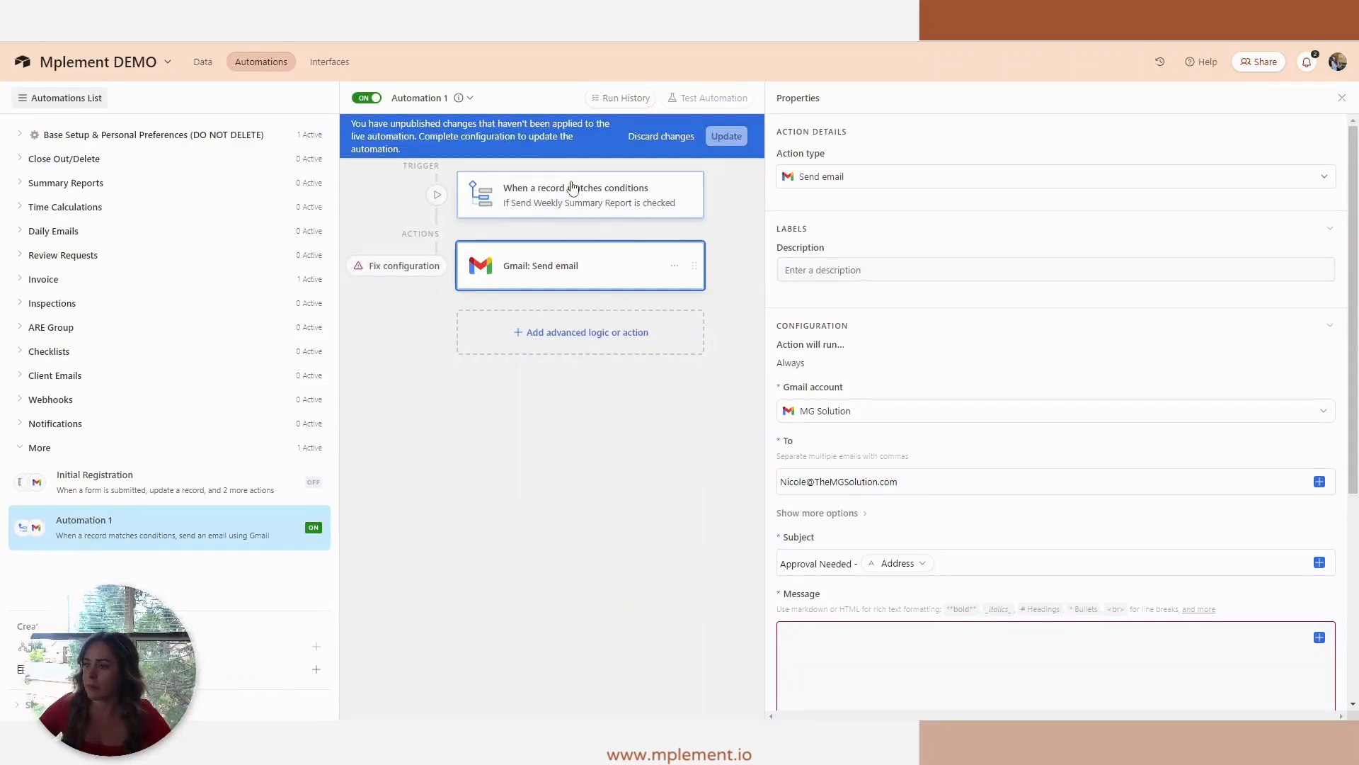
# Step: Insert a Run script action between the trigger and the Gmail action, and replace its default code with the copied script
pyautogui.click(579, 232)
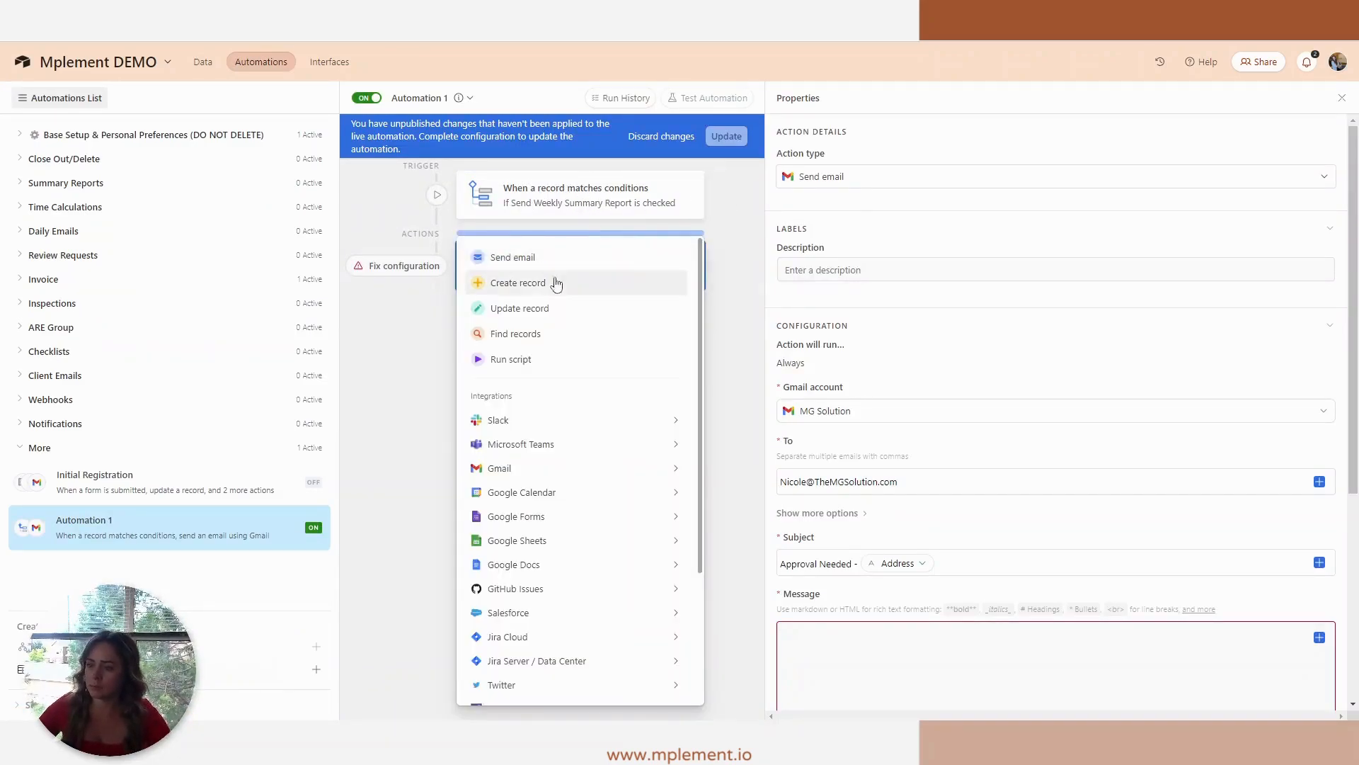
pyautogui.click(553, 362)
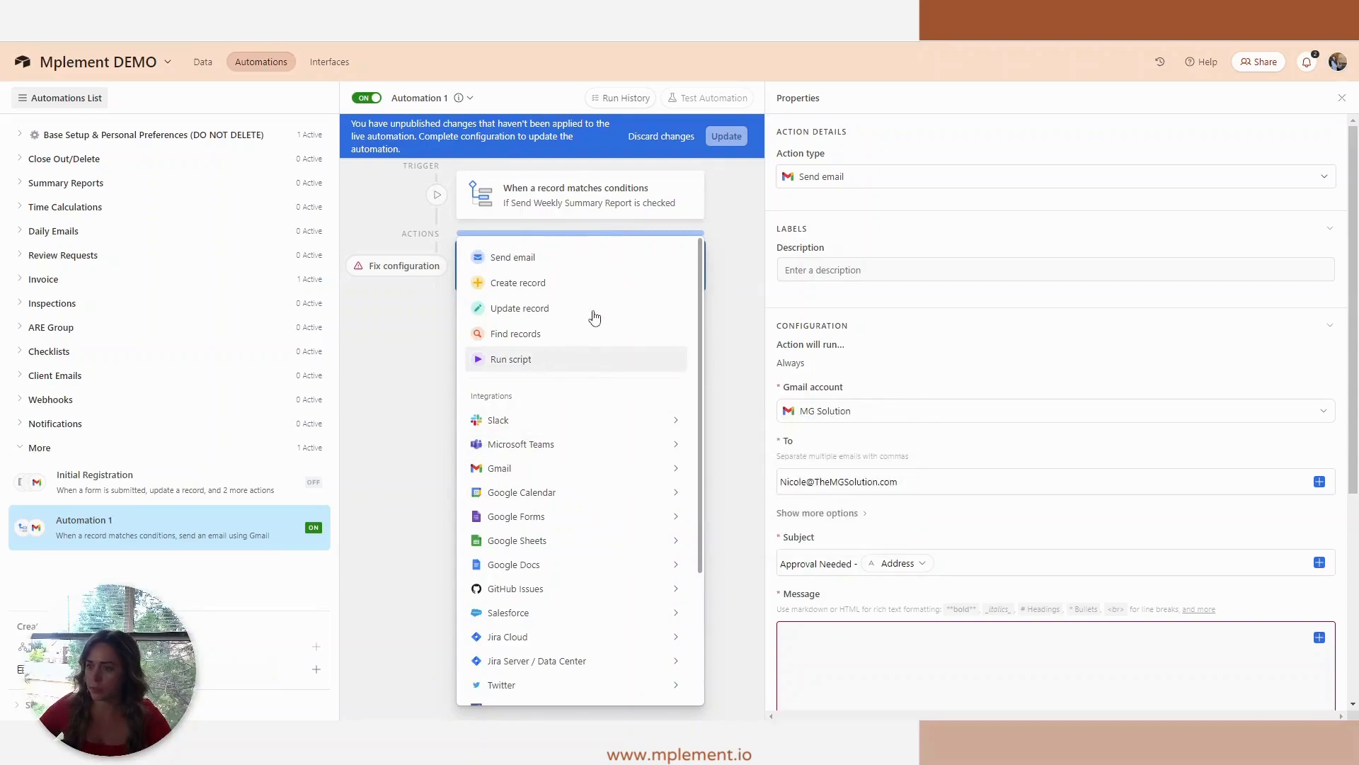
pyautogui.click(477, 295)
pyautogui.hotkey('ctrl', 'a')
pyautogui.hotkey('ctrl', 'v')
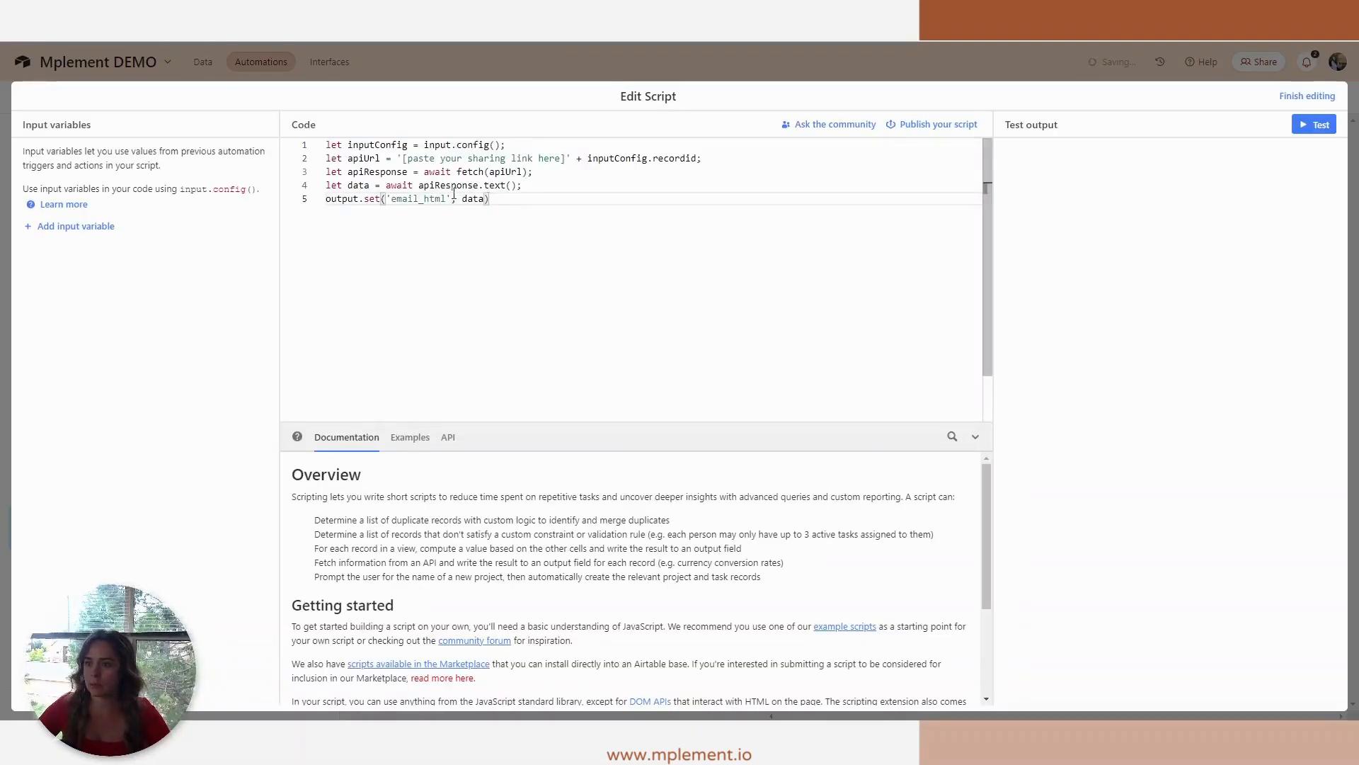
# Step: Add a script input variable named recordid and set its value to the trigger's Airtable record ID
pyautogui.doubleClick(666, 157)
pyautogui.hotkey('ctrl', 'c')
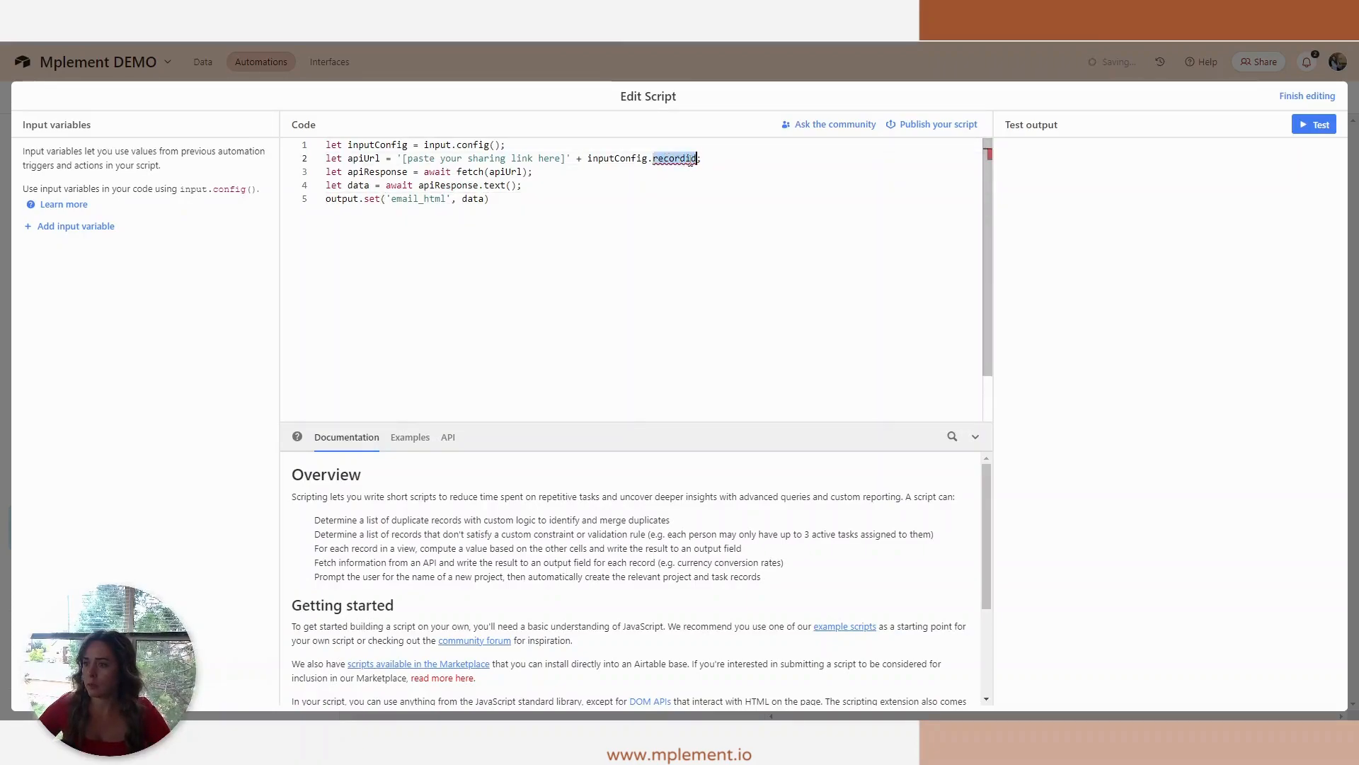
pyautogui.click(71, 227)
pyautogui.hotkey('ctrl', 'v')
pyautogui.click(253, 330)
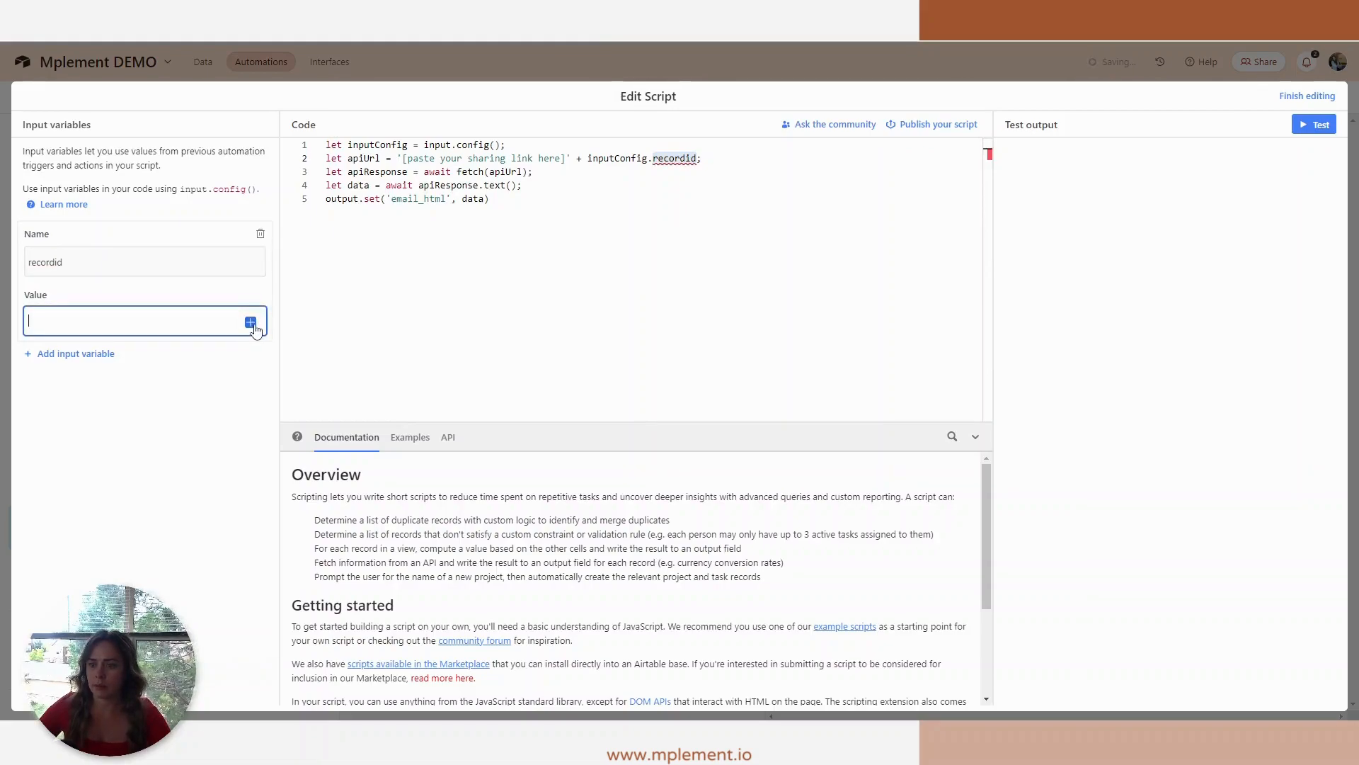
pyautogui.click(251, 320)
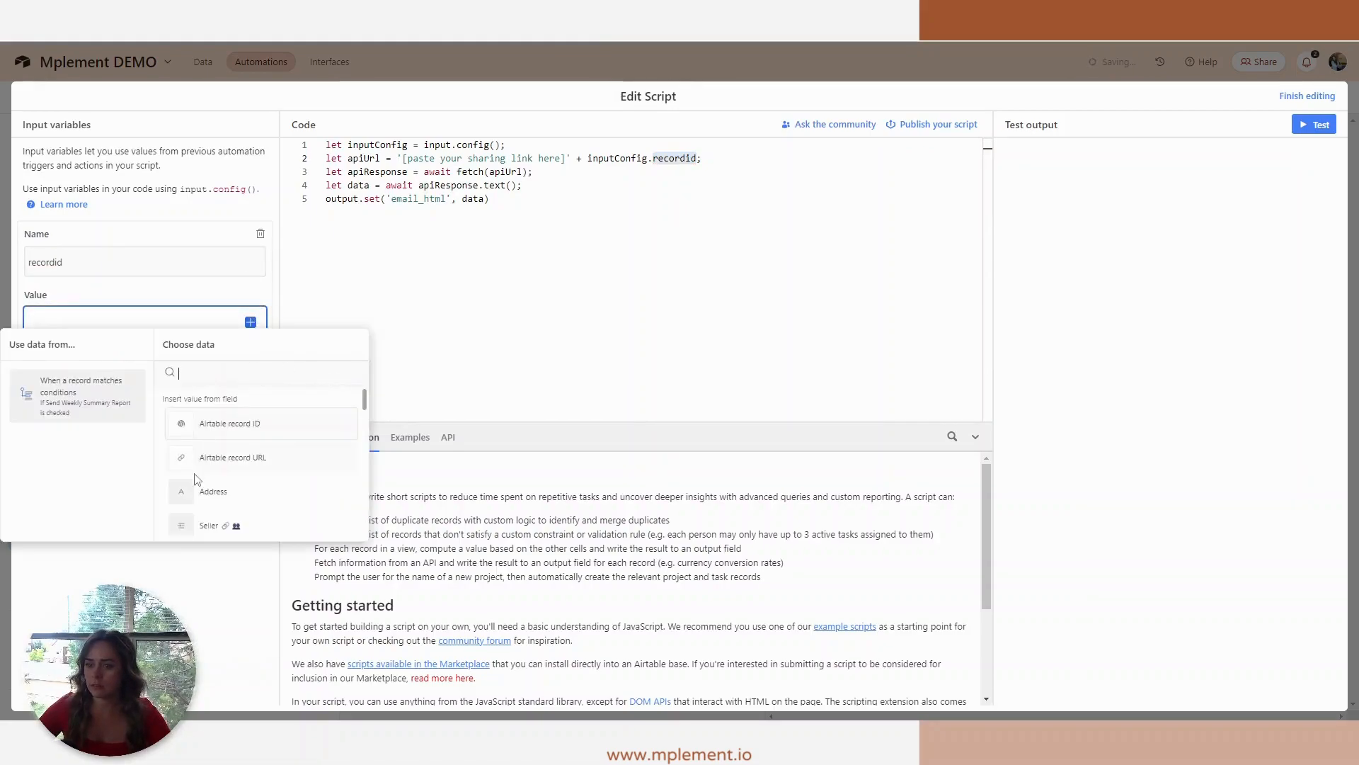
pyautogui.click(228, 424)
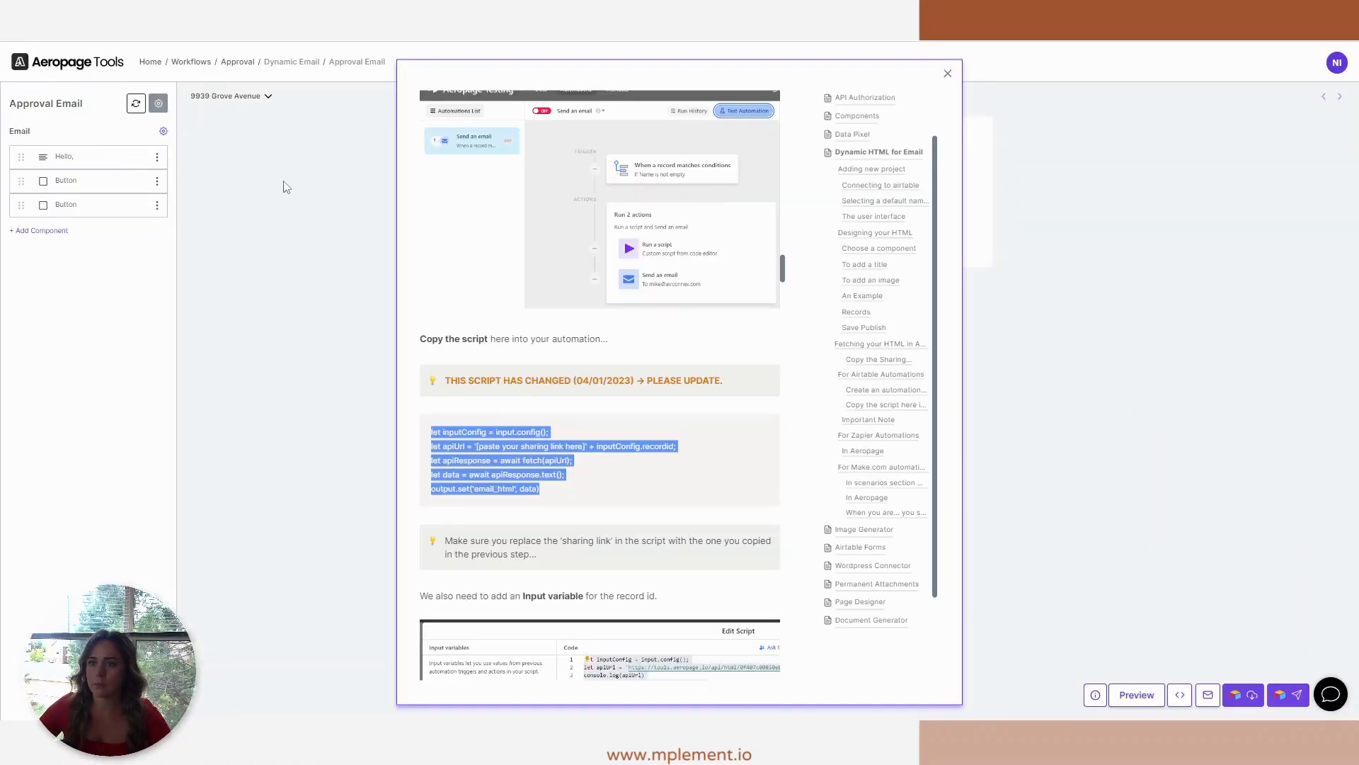
# Step: Copy the Approval Email's sharing link, which contains its access token, from Aeropage and paste it over the apiUrl placeholder in the Airtable script
pyautogui.click(290, 193)
pyautogui.click(946, 74)
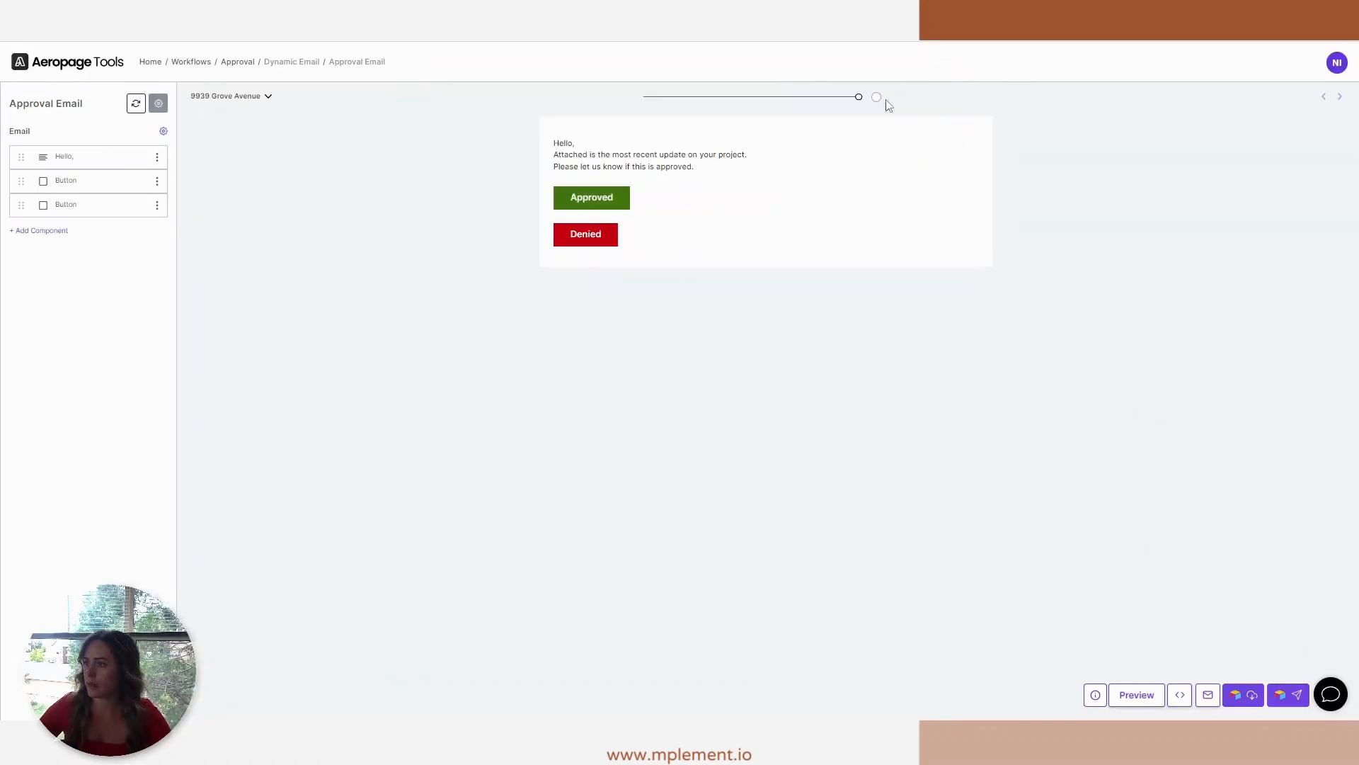
pyautogui.click(158, 104)
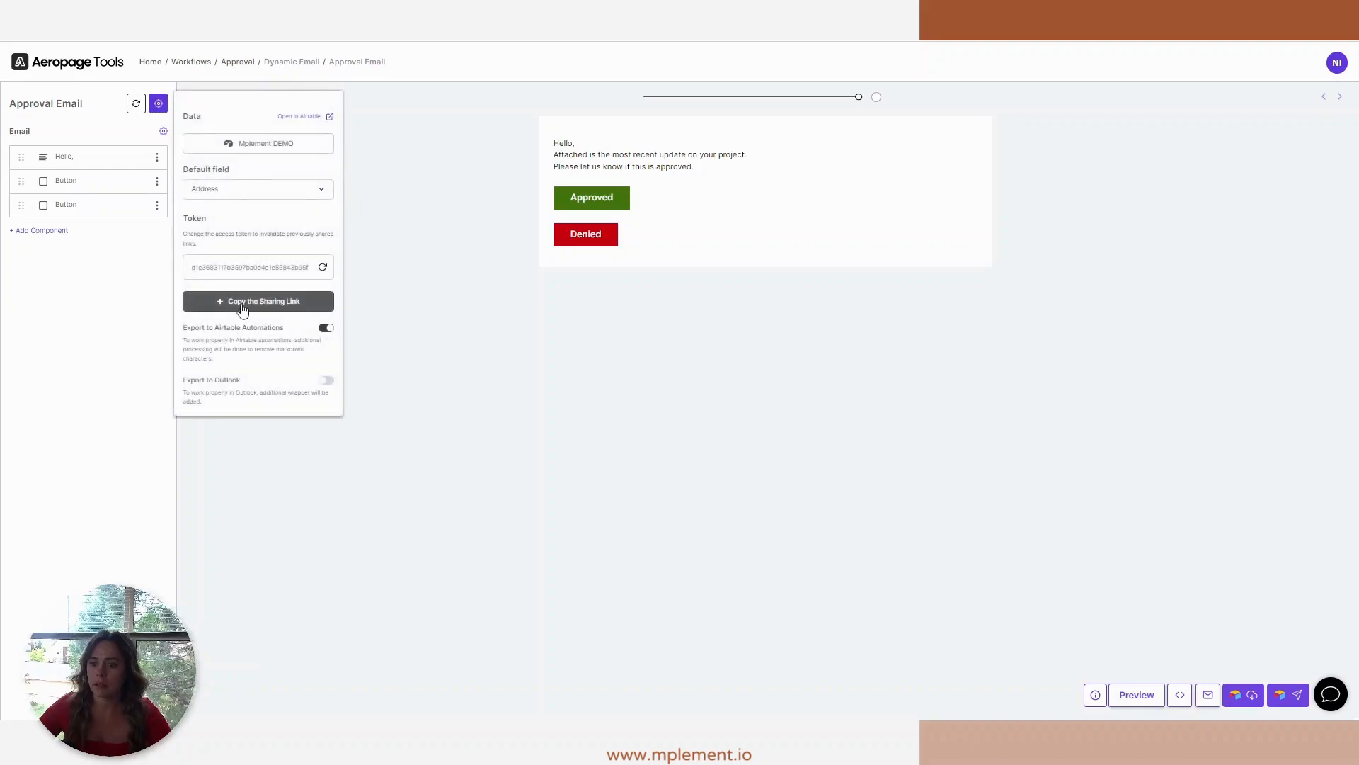
pyautogui.click(242, 303)
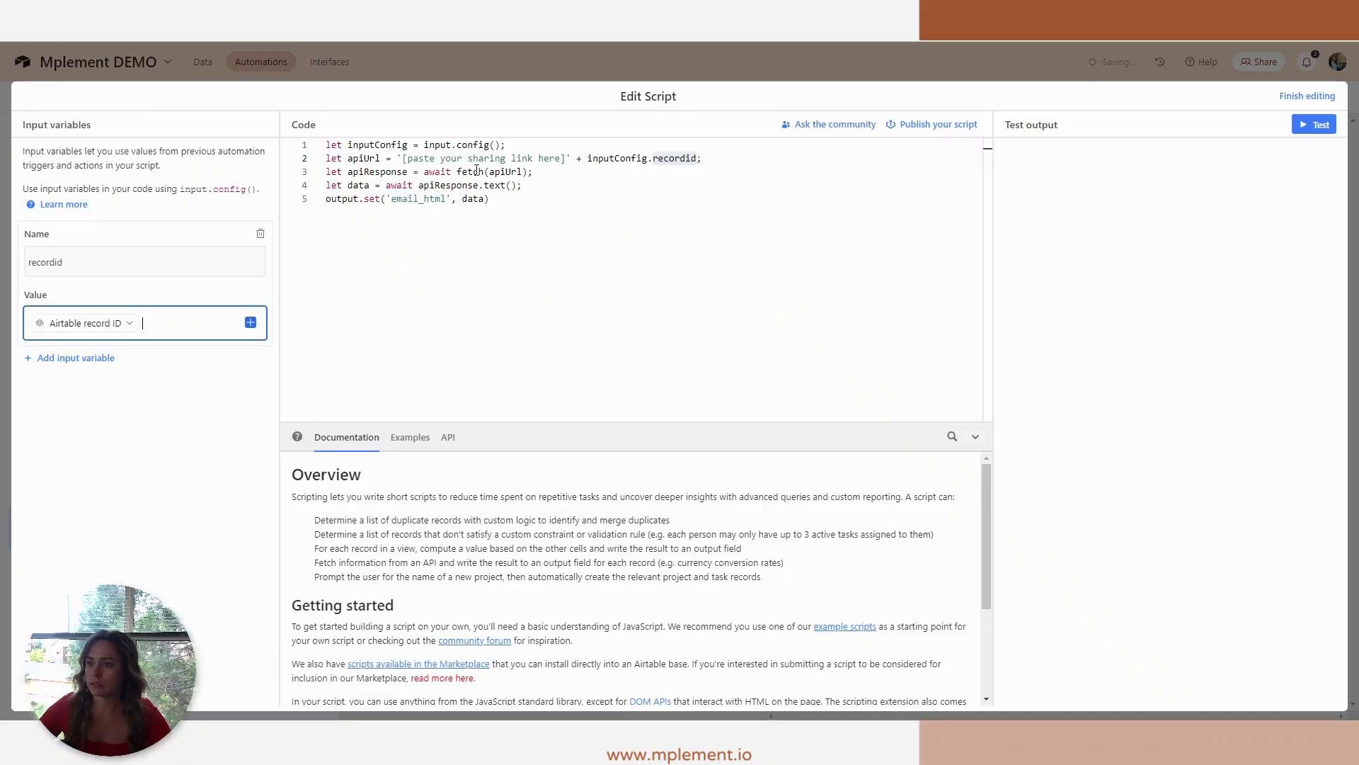
pyautogui.moveTo(567, 159); pyautogui.dragTo(412, 158)
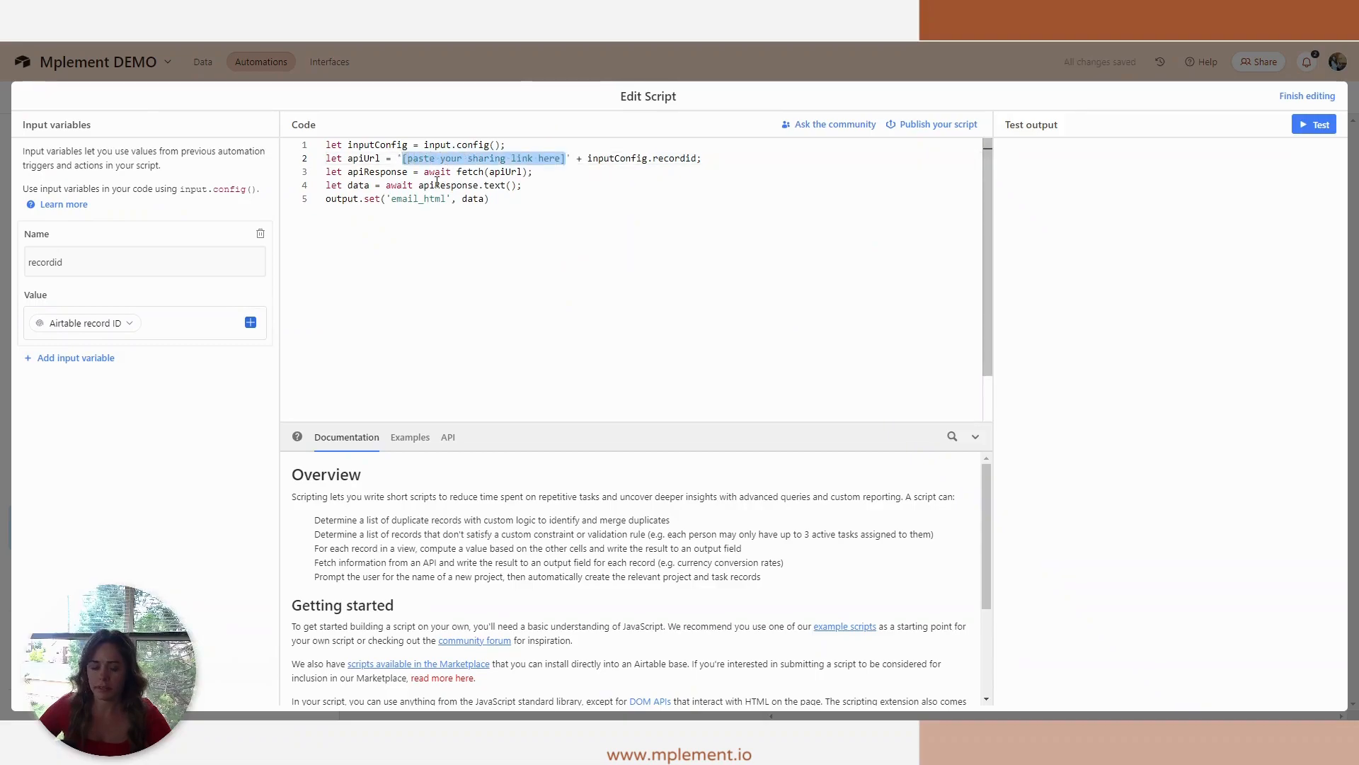
pyautogui.hotkey('ctrl', 'v')
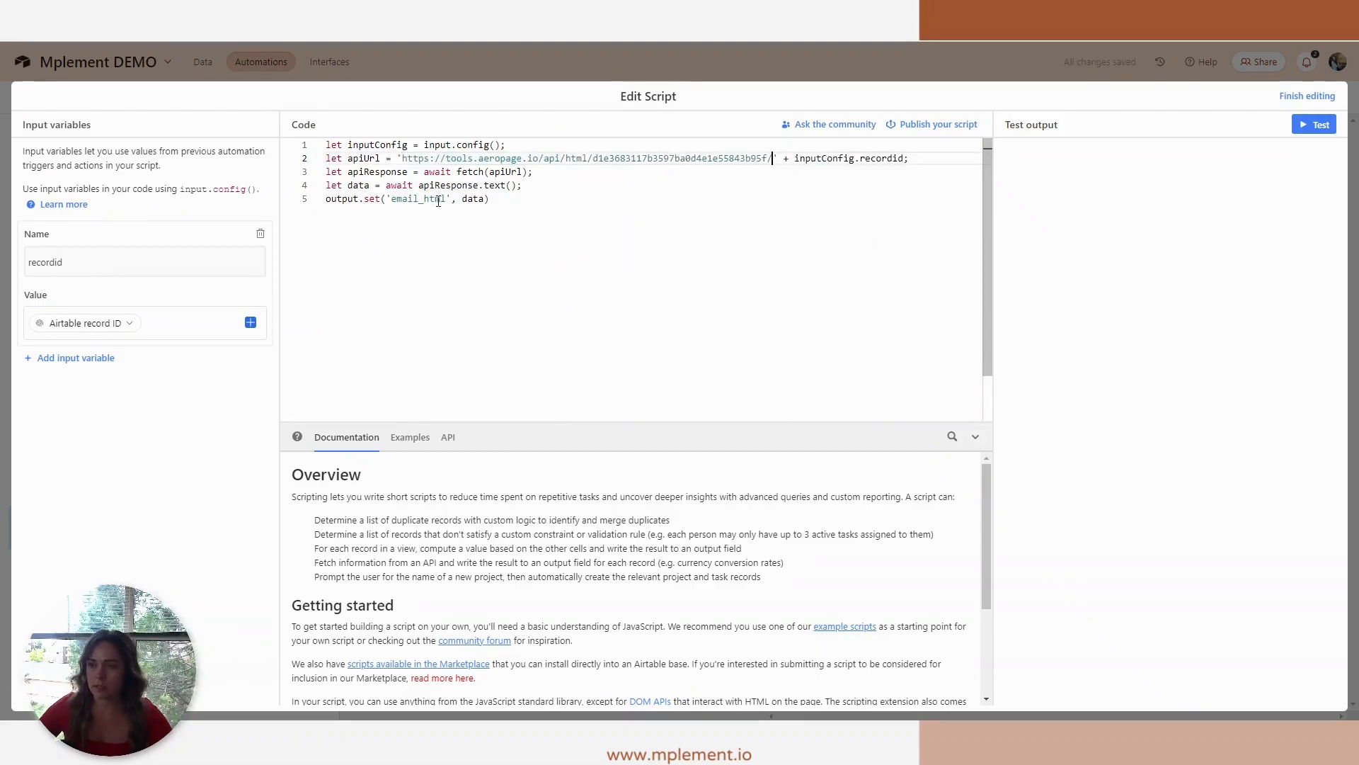
# Step: Test the script with a record that matches the trigger conditions and finish editing the script
pyautogui.click(1306, 126)
pyautogui.click(813, 476)
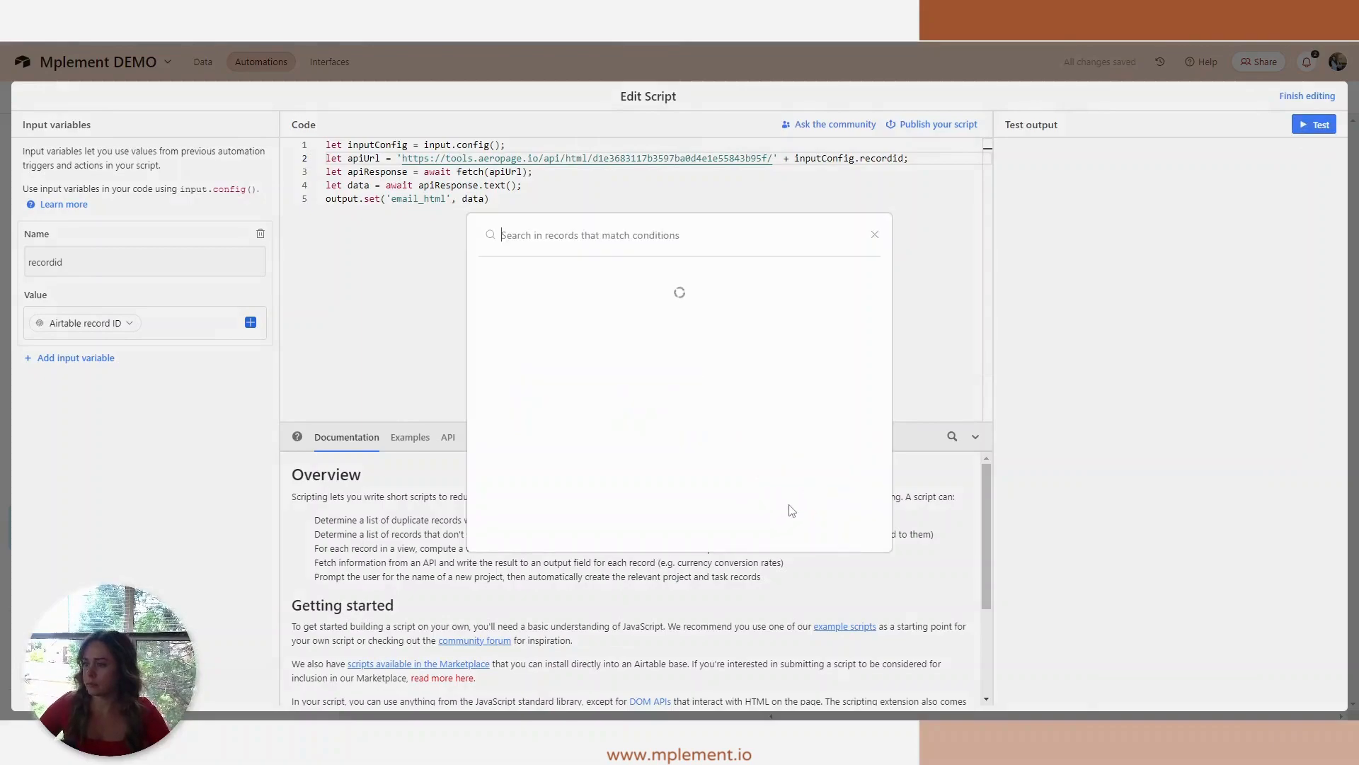
pyautogui.click(719, 287)
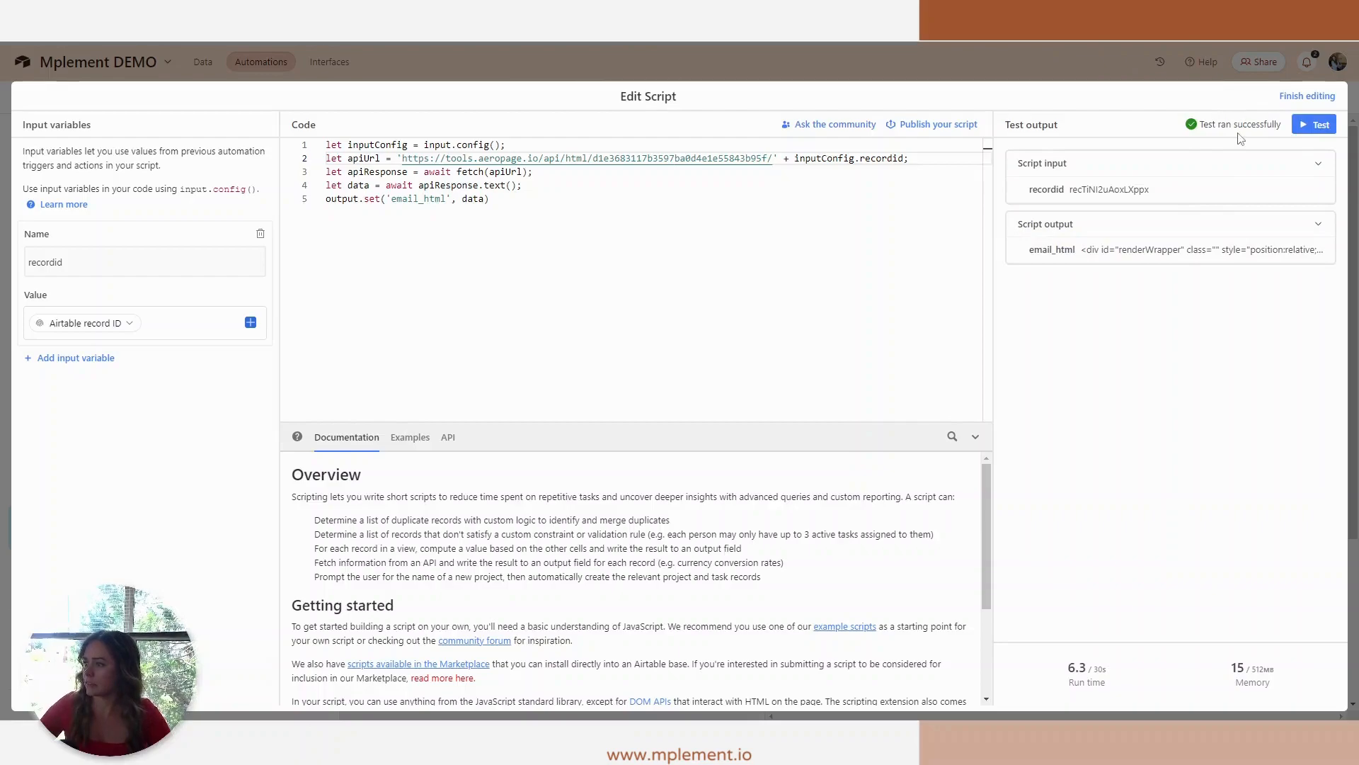
pyautogui.click(1307, 96)
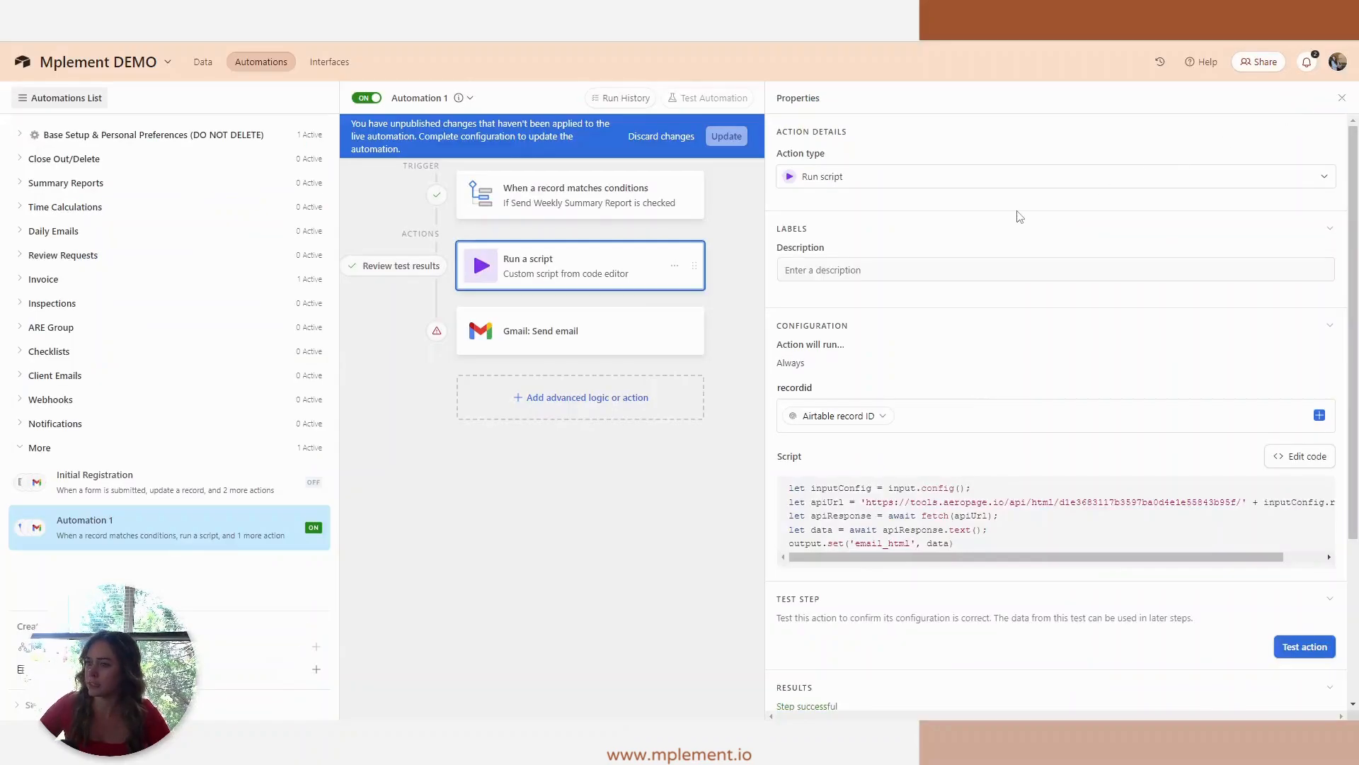
# Step: Set the Gmail action's message to the email_html output of the Run a script step
pyautogui.click(544, 333)
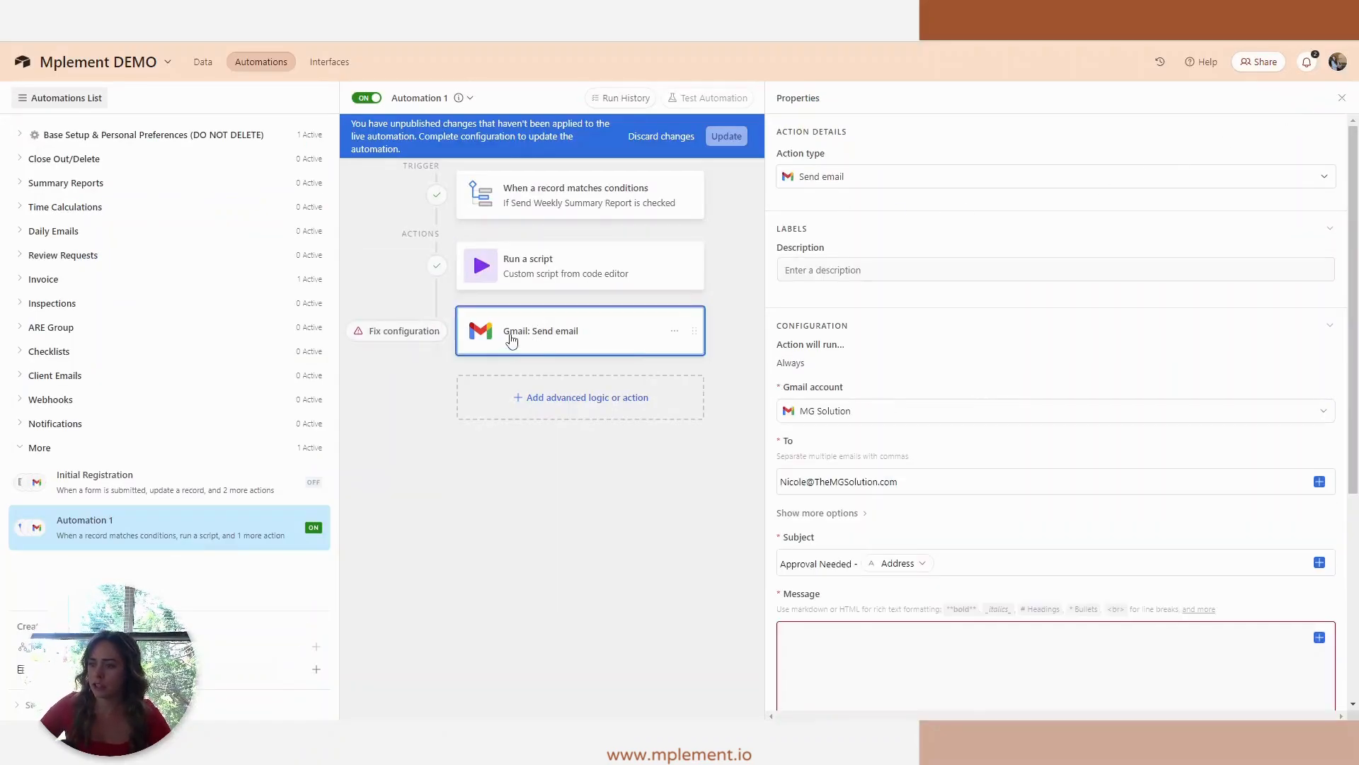
pyautogui.scroll(-5, 937, 326)
pyautogui.click(857, 309)
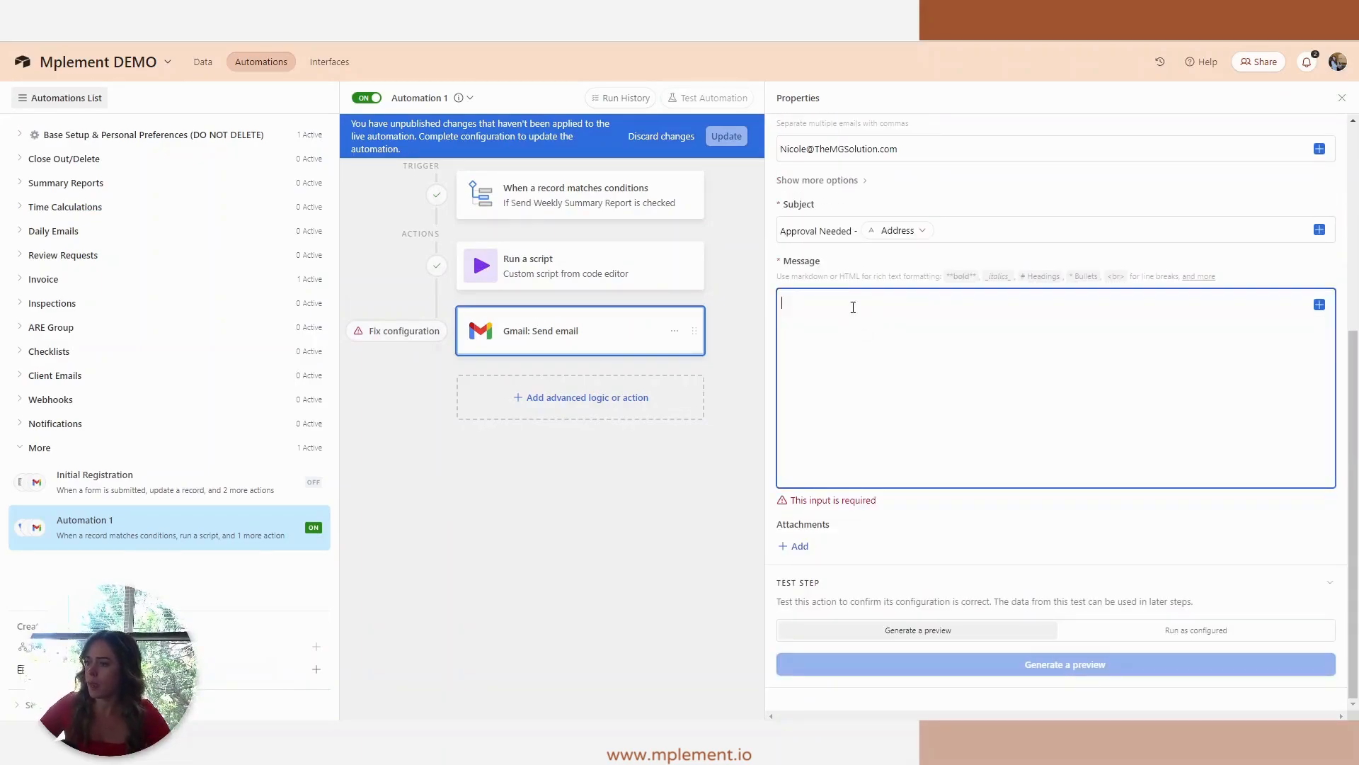
pyautogui.click(1320, 305)
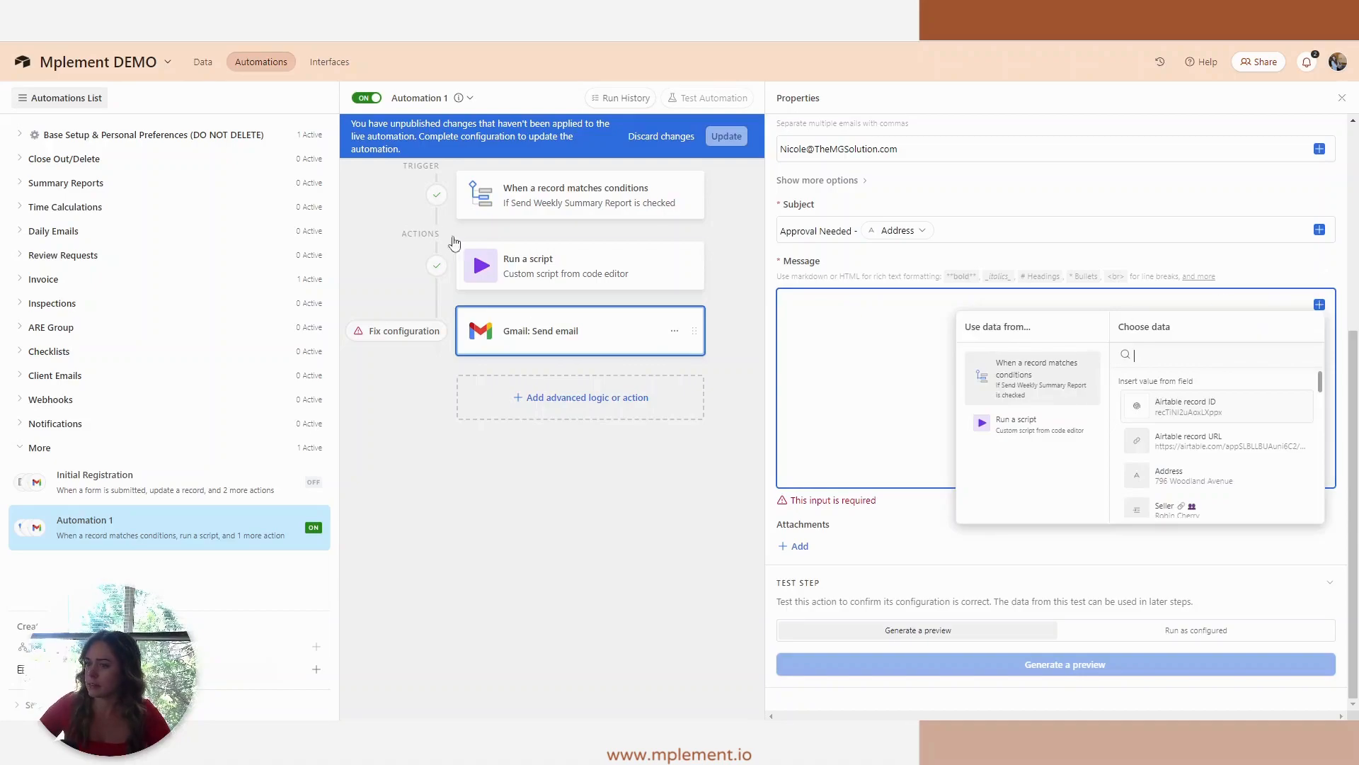
pyautogui.click(1035, 425)
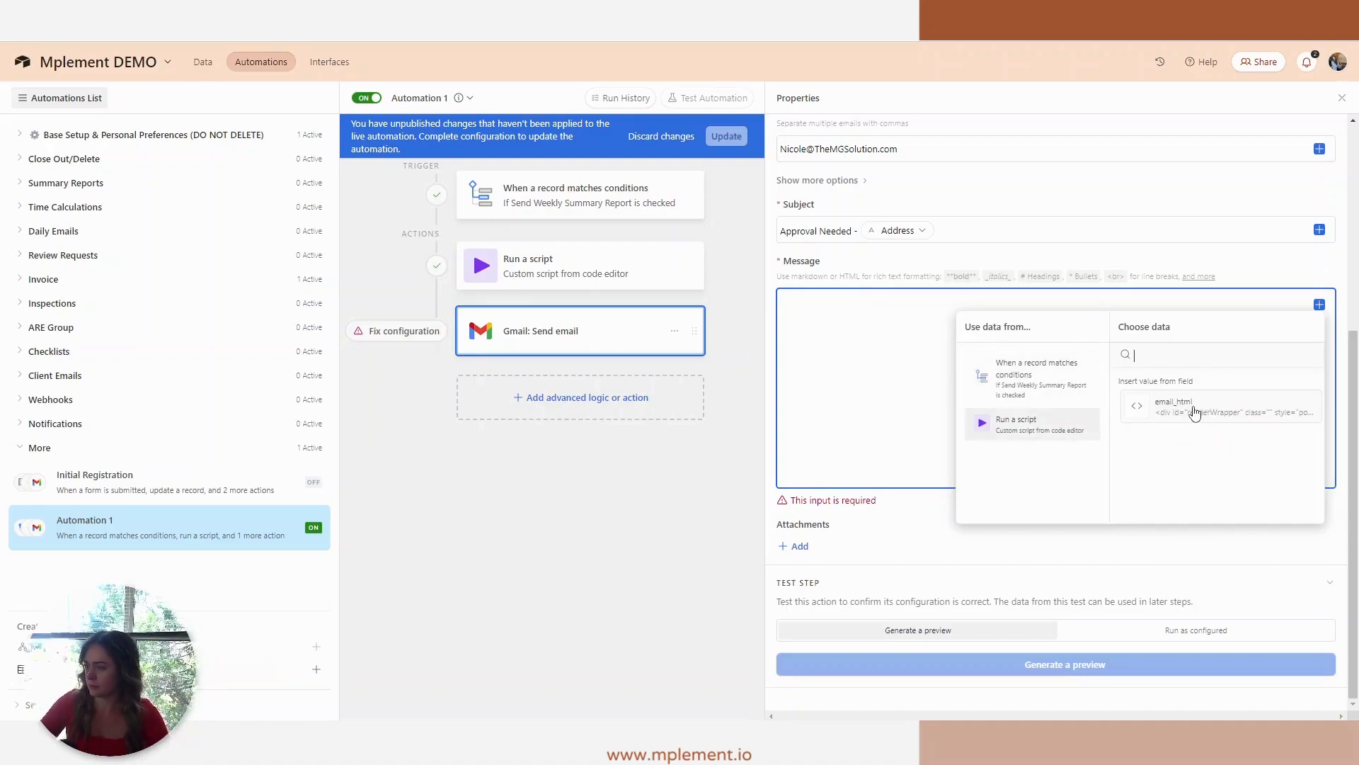
pyautogui.click(1195, 412)
pyautogui.scroll(5, 1010, 248)
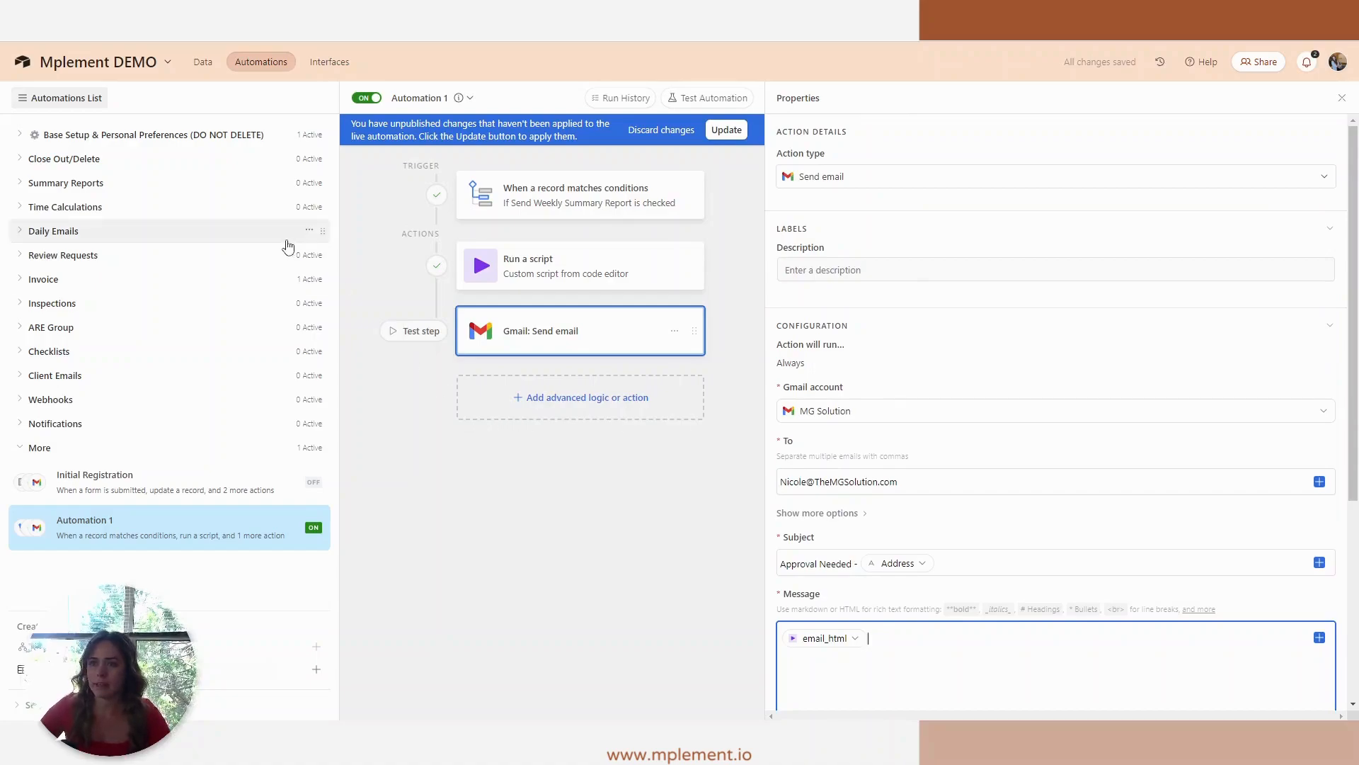
# Step: Add an Update record action setting Approval to Sent in Properties for the trigger's Airtable record ID, and apply the changes to the live automation
pyautogui.click(554, 398)
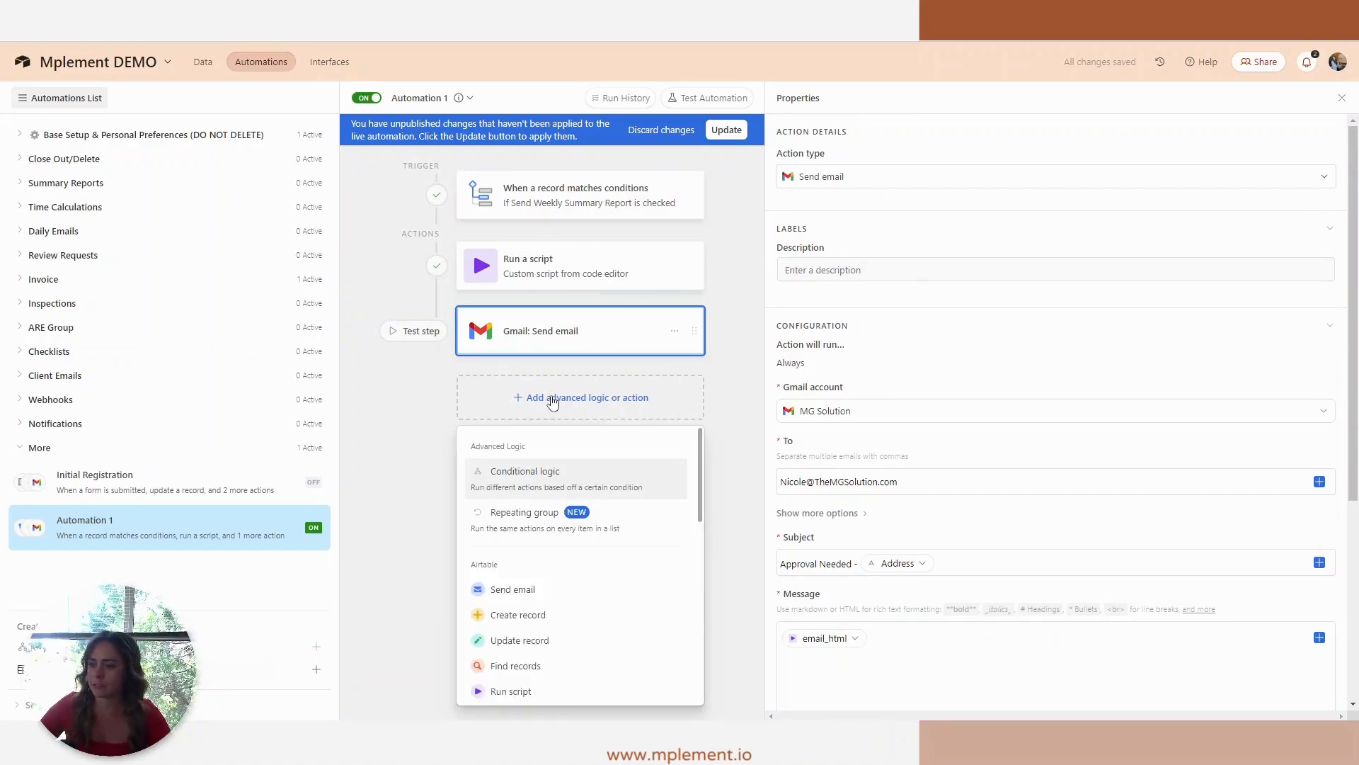
pyautogui.click(540, 641)
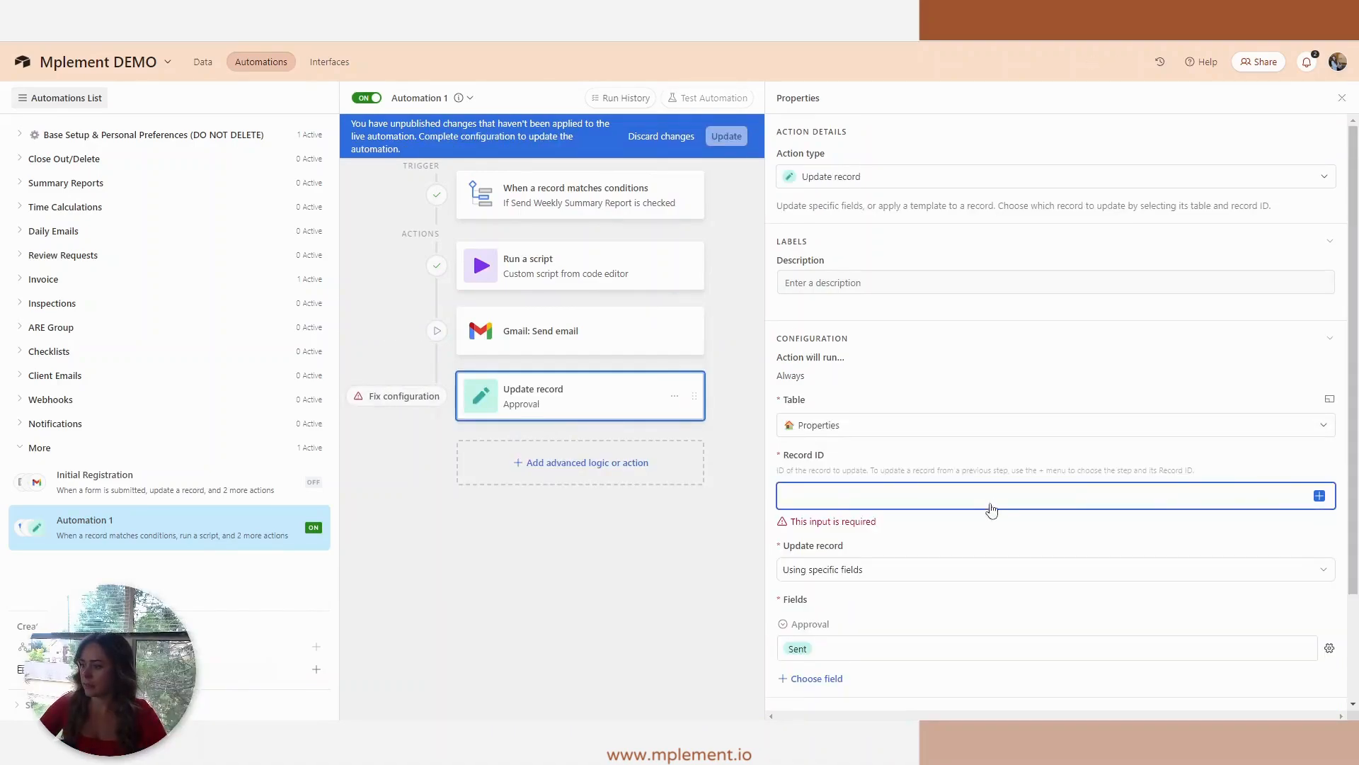
pyautogui.click(1317, 499)
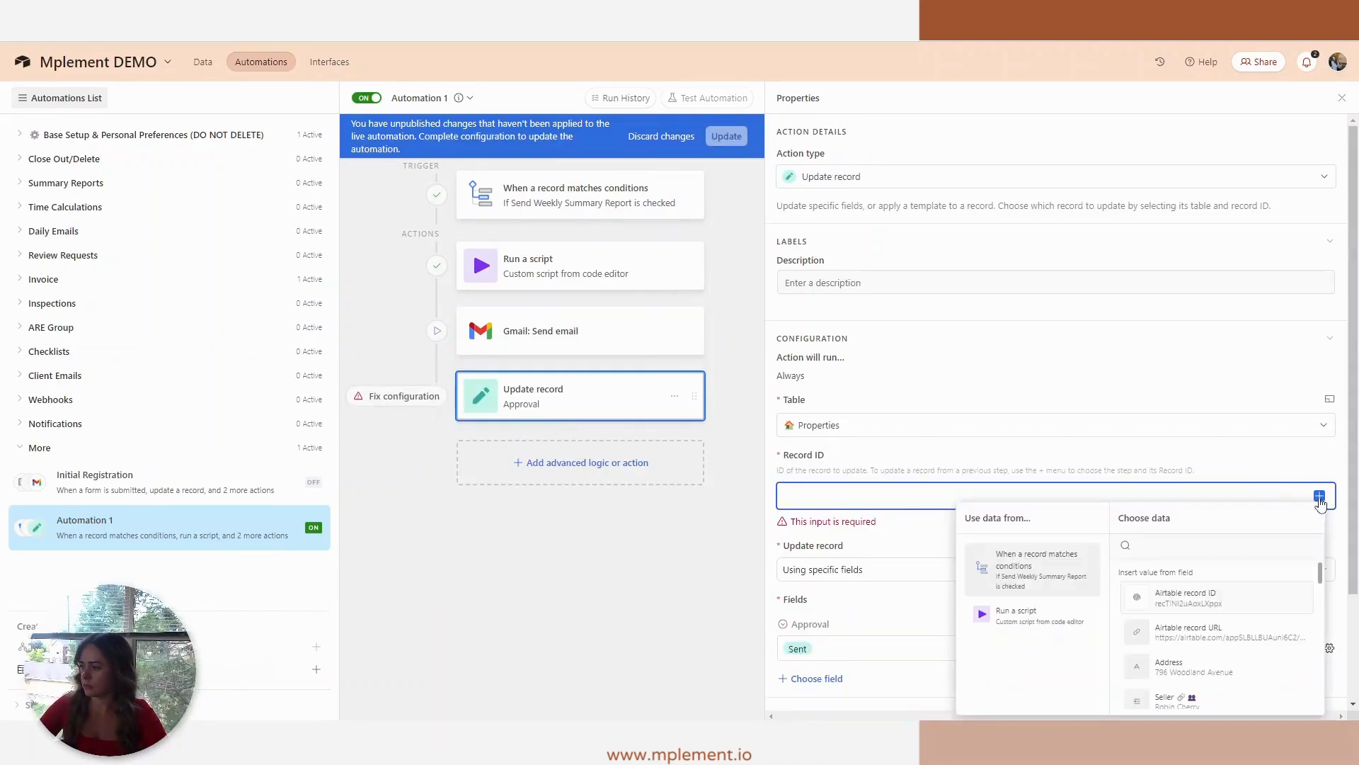
pyautogui.click(867, 352)
pyautogui.scroll(-3, 858, 414)
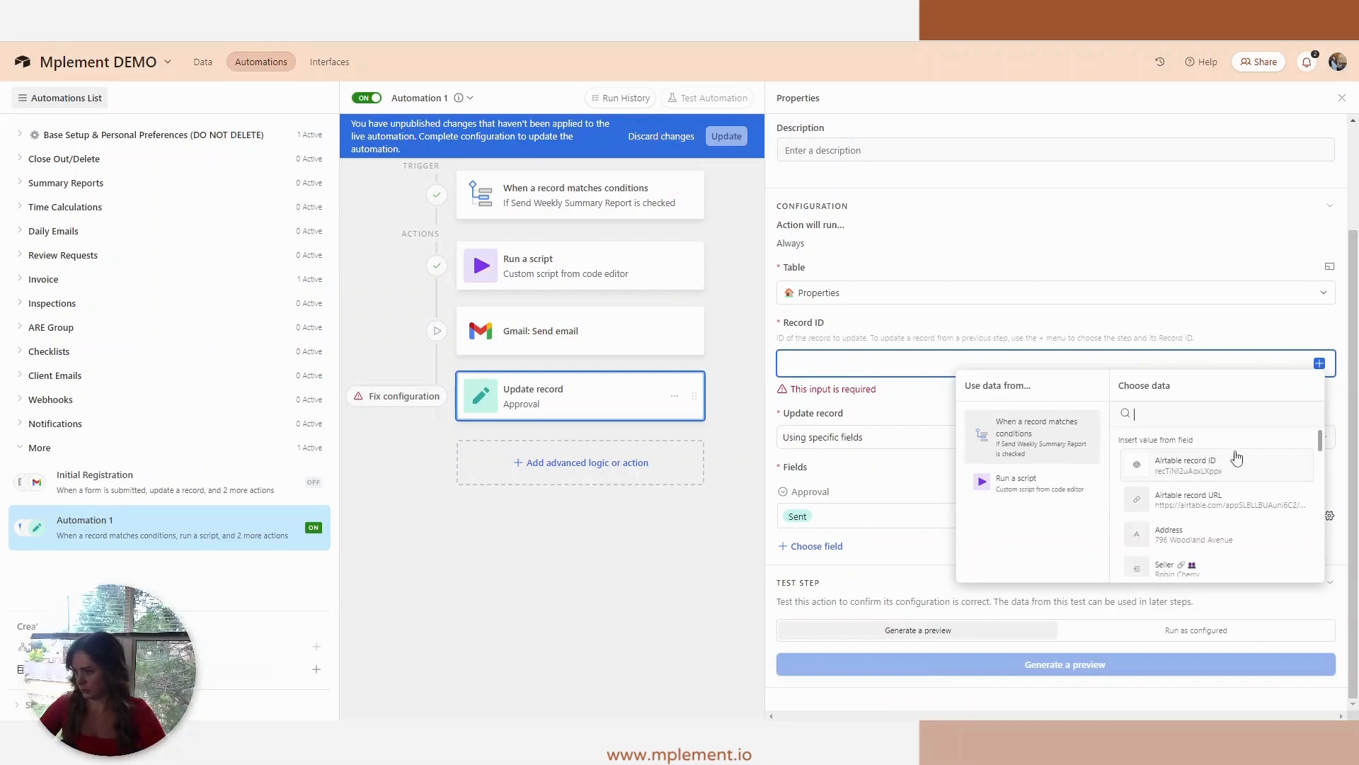
pyautogui.click(1156, 462)
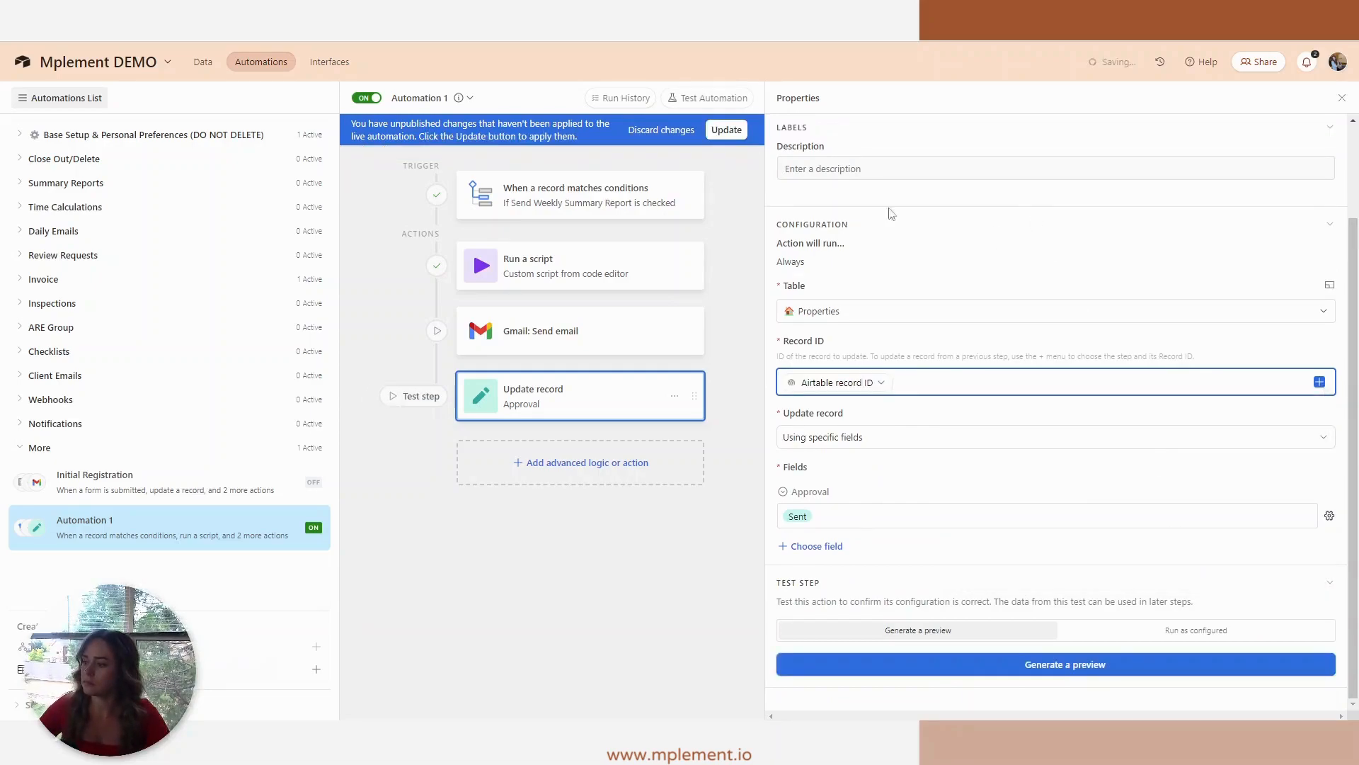
pyautogui.click(727, 130)
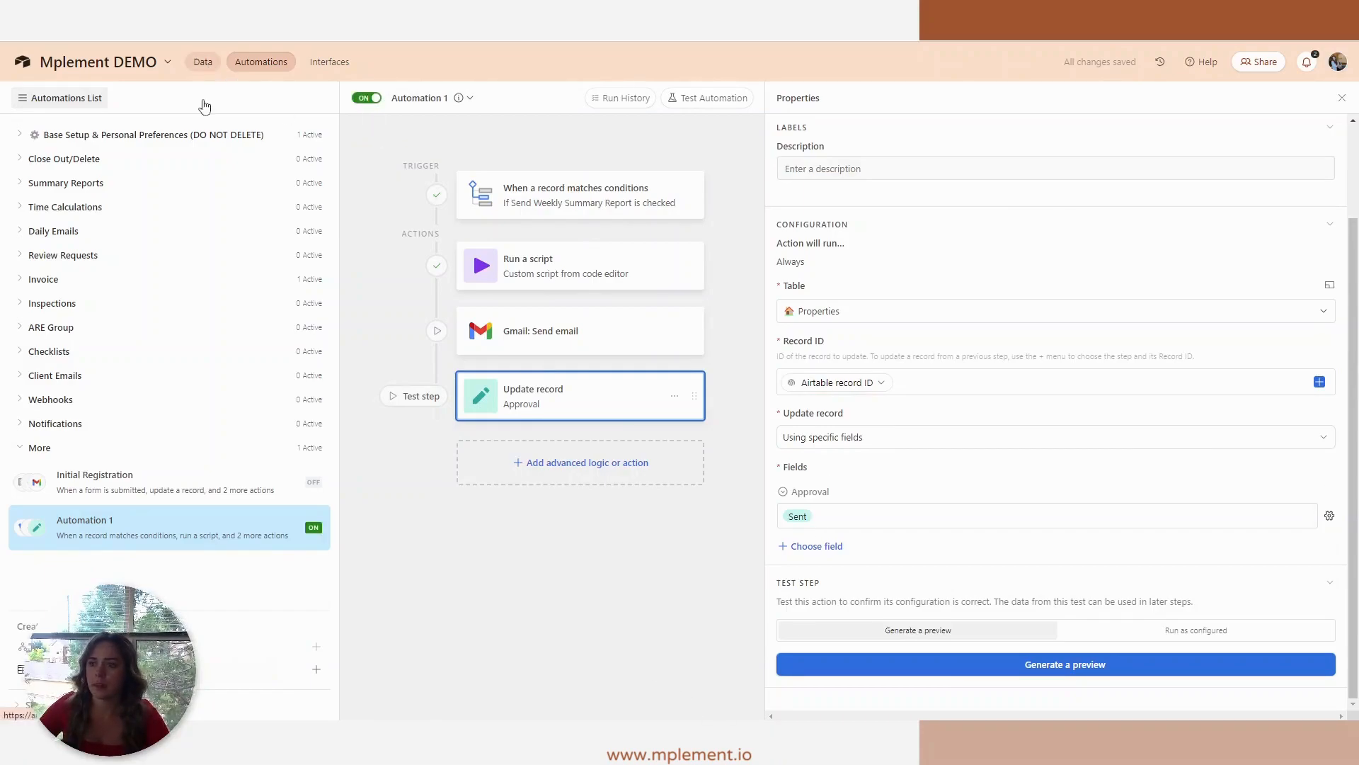
# Step: Return to the base's data and check Send Weekly Summary Report on a property record to trigger the automation
pyautogui.click(202, 62)
pyautogui.click(586, 174)
pyautogui.click(584, 177)
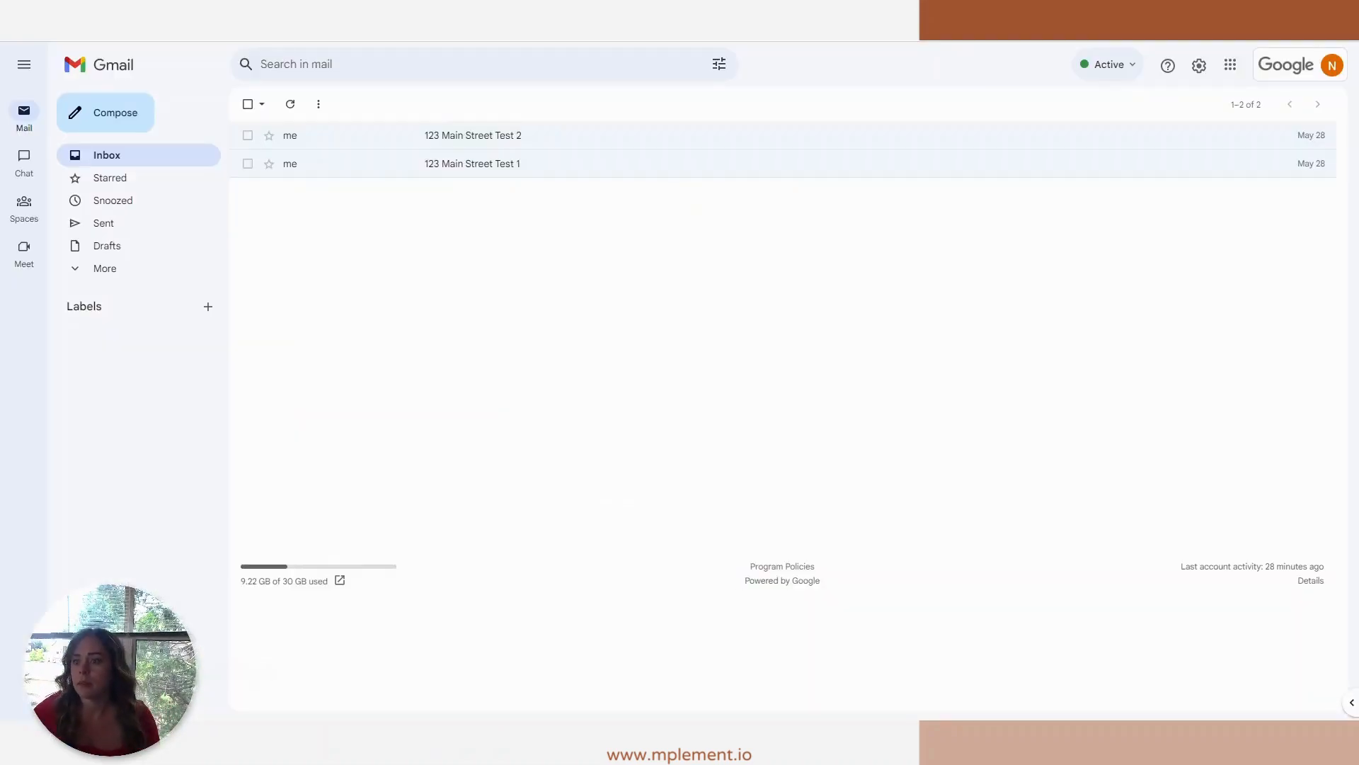
# Step: Switch to Gmail, look through the spam folder and inbox for the Approval Needed email, and open it
pyautogui.click(103, 267)
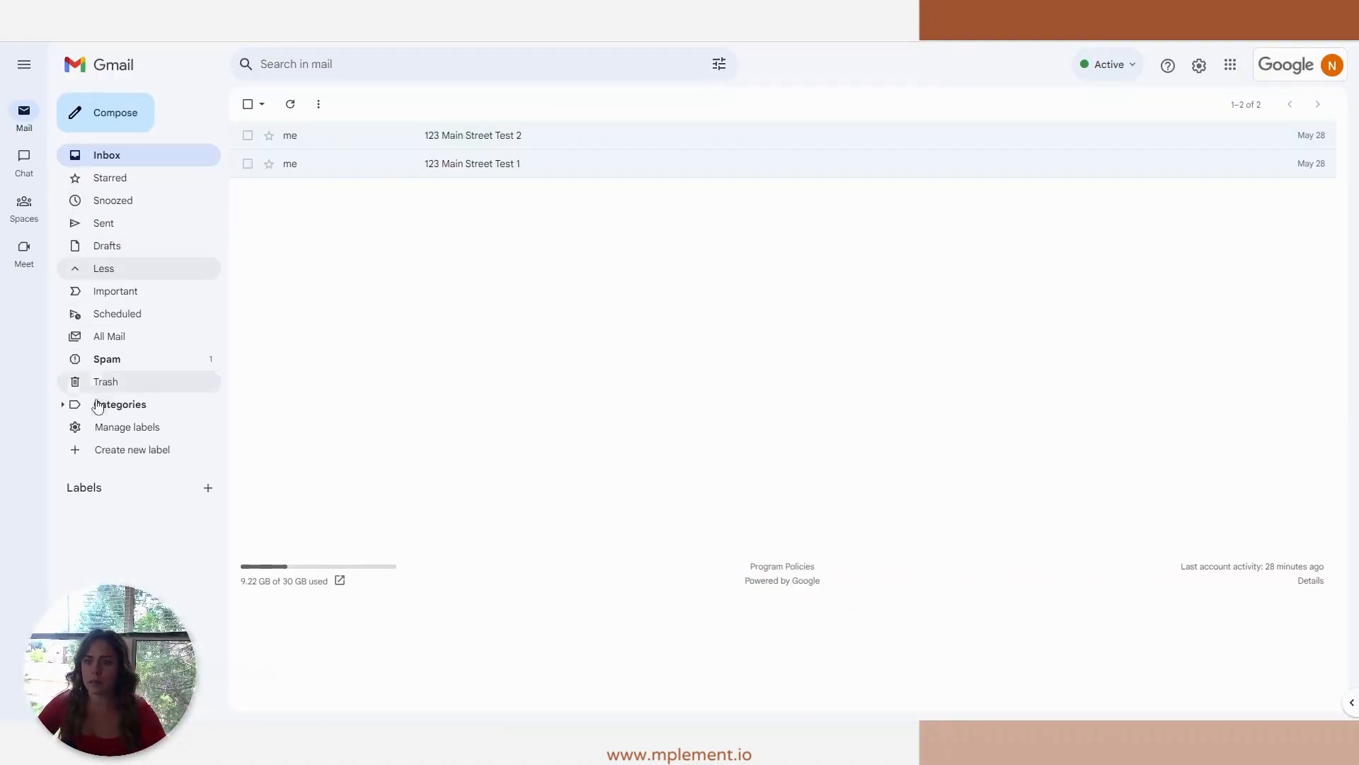
pyautogui.click(145, 362)
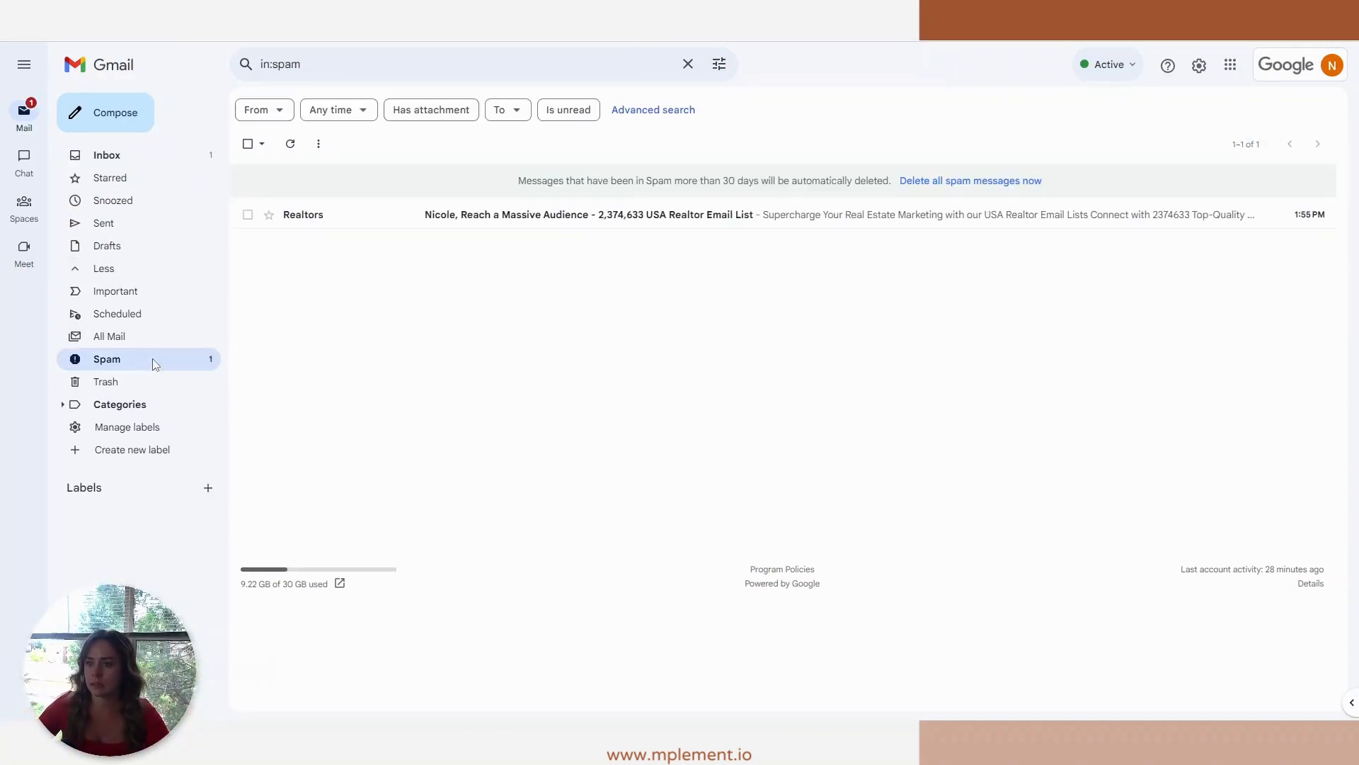
pyautogui.click(248, 144)
pyautogui.click(298, 143)
pyautogui.click(177, 156)
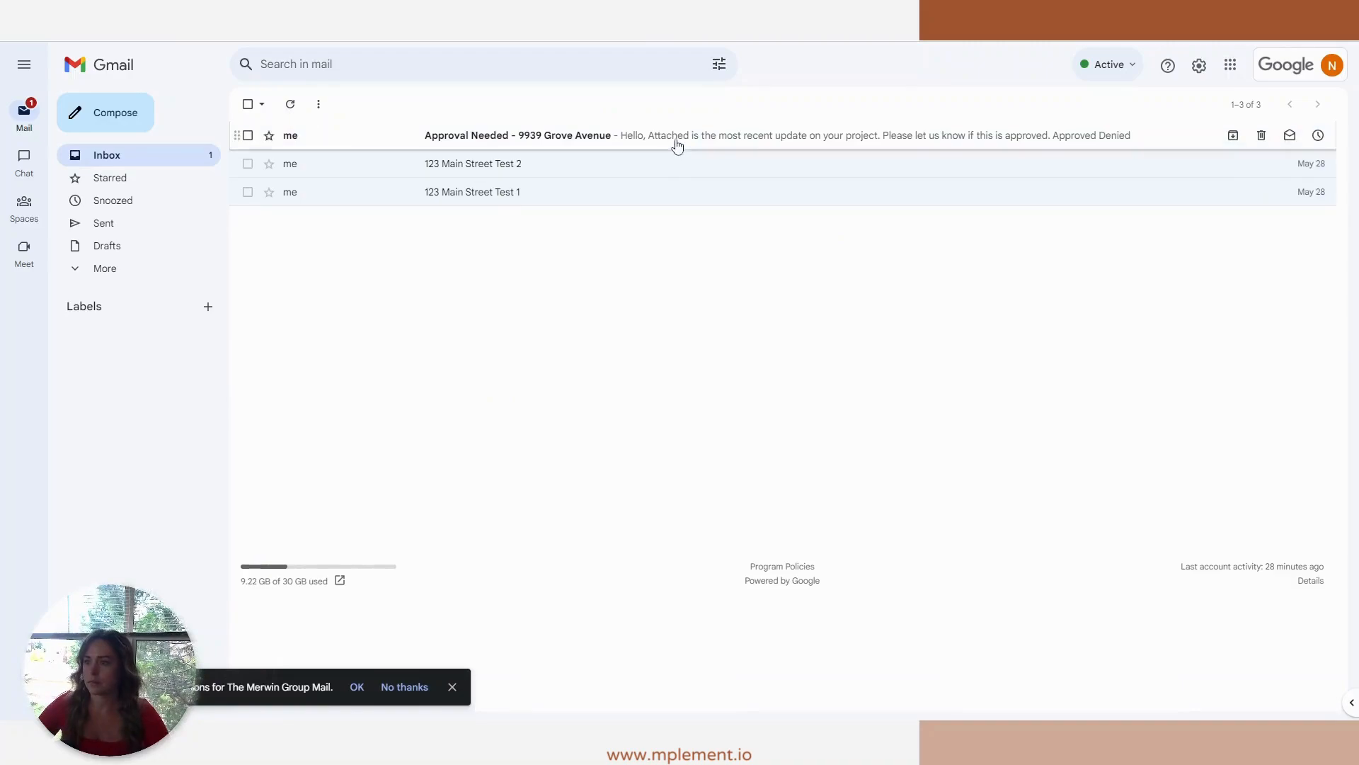
pyautogui.click(677, 145)
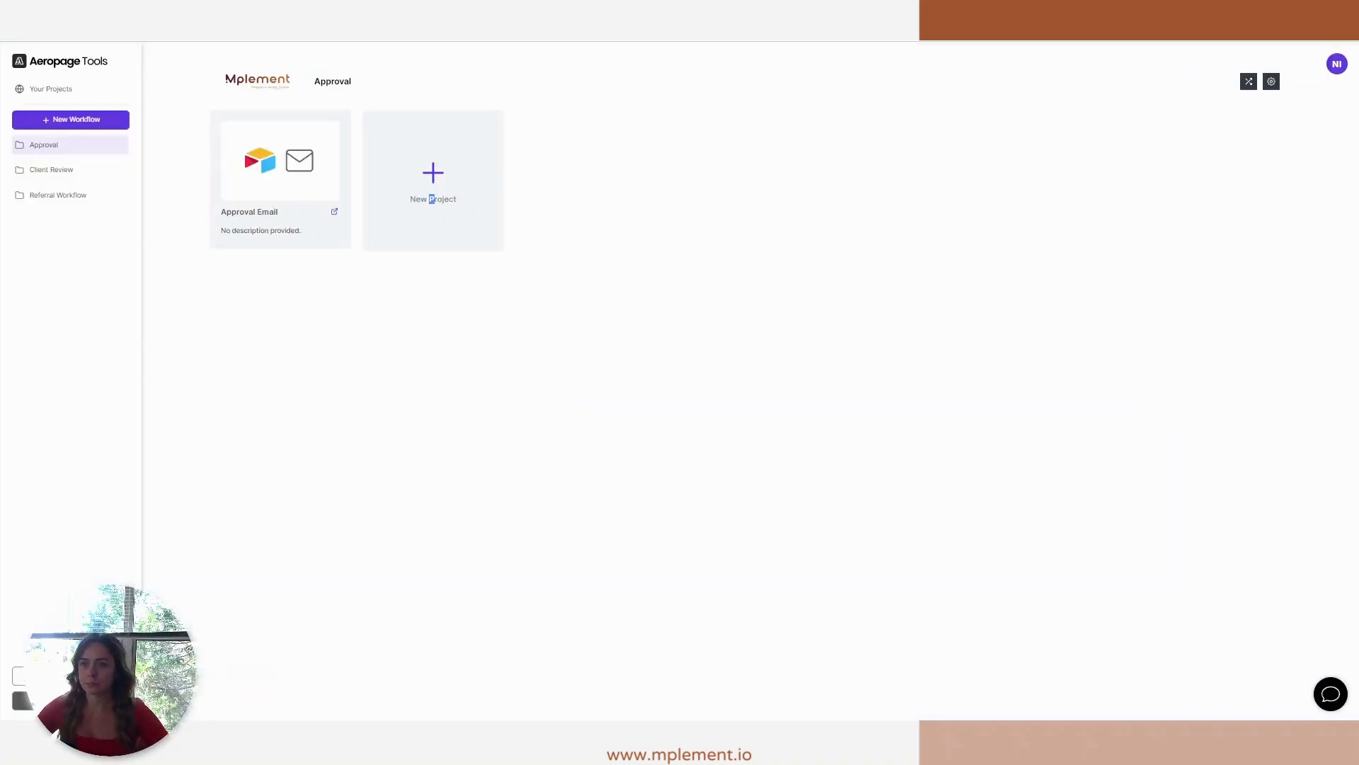
# Step: Create a new Dynamic Page project titled "Approved" in Aeropage's Approval workflow
pyautogui.click(427, 185)
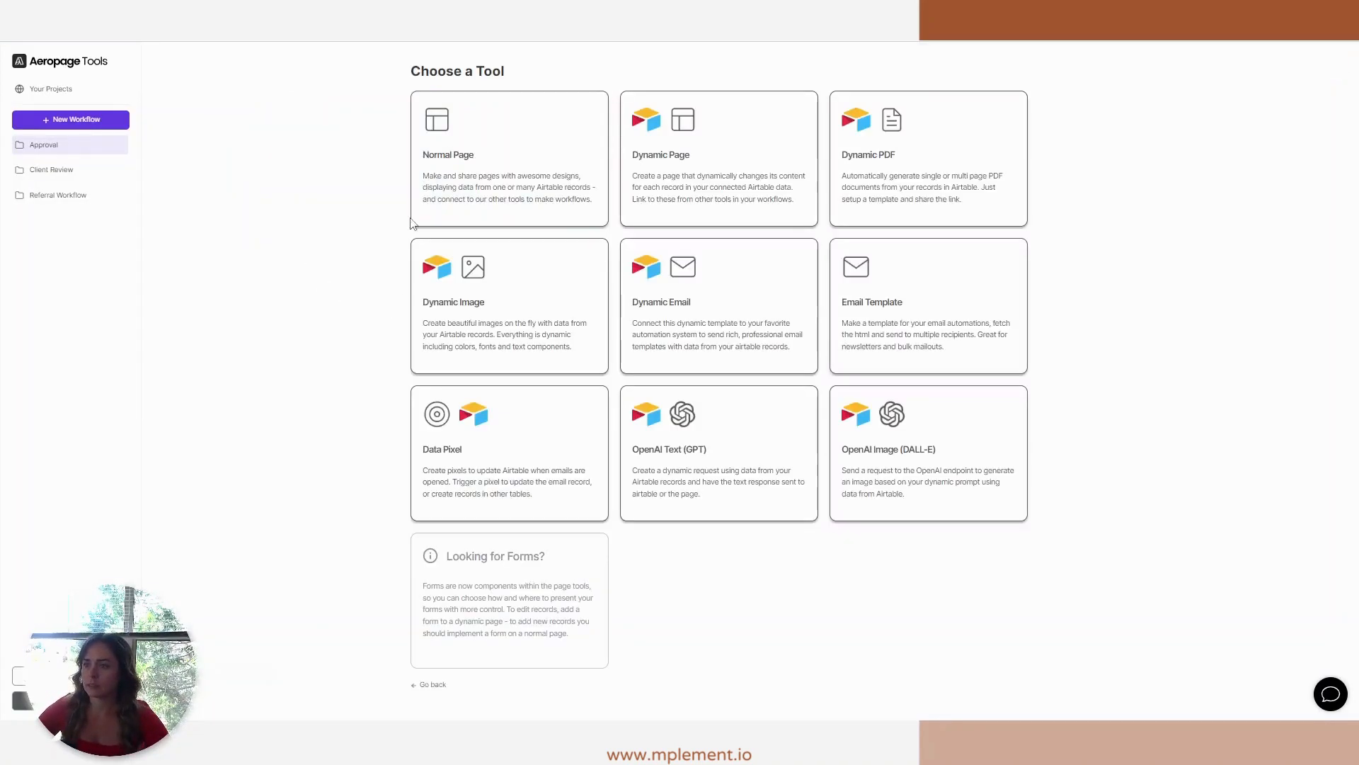
pyautogui.click(737, 173)
pyautogui.write('Approv')
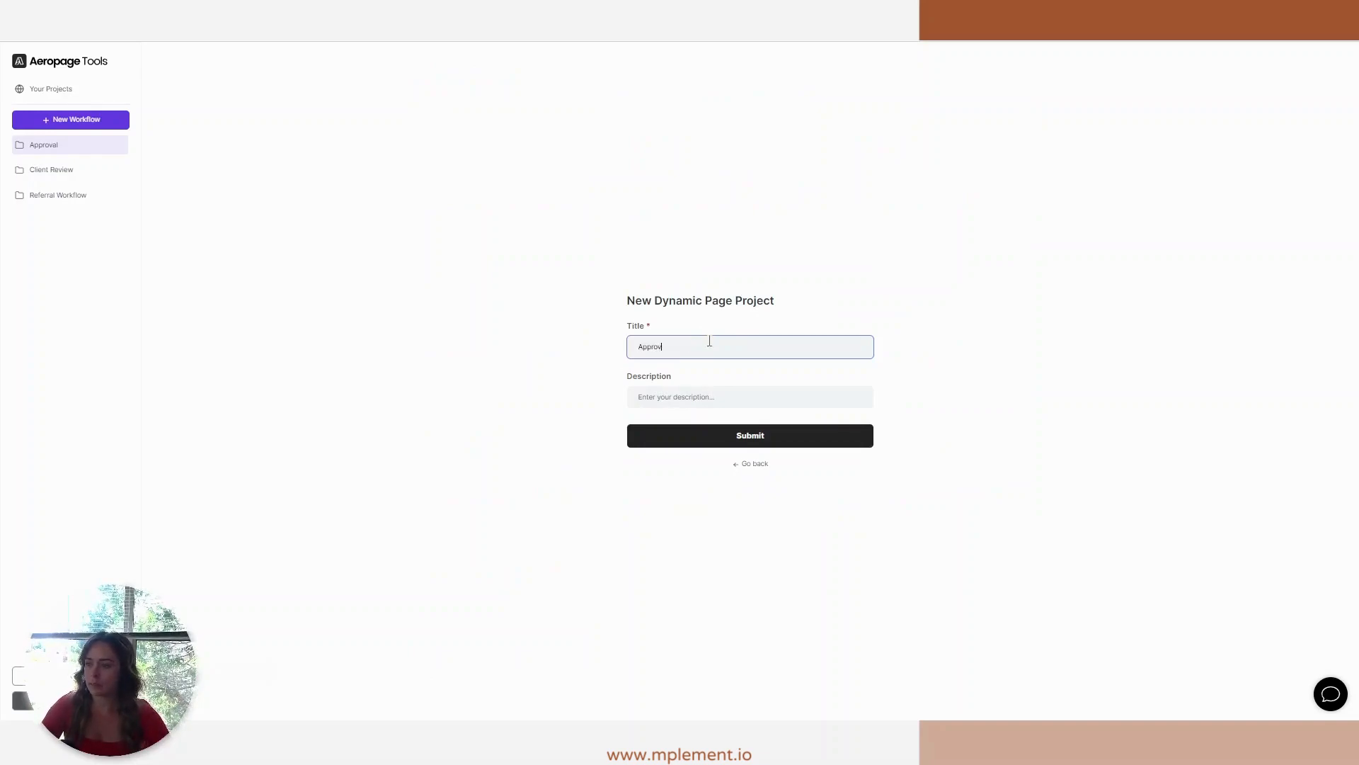
pyautogui.write('ed')
pyautogui.click(682, 434)
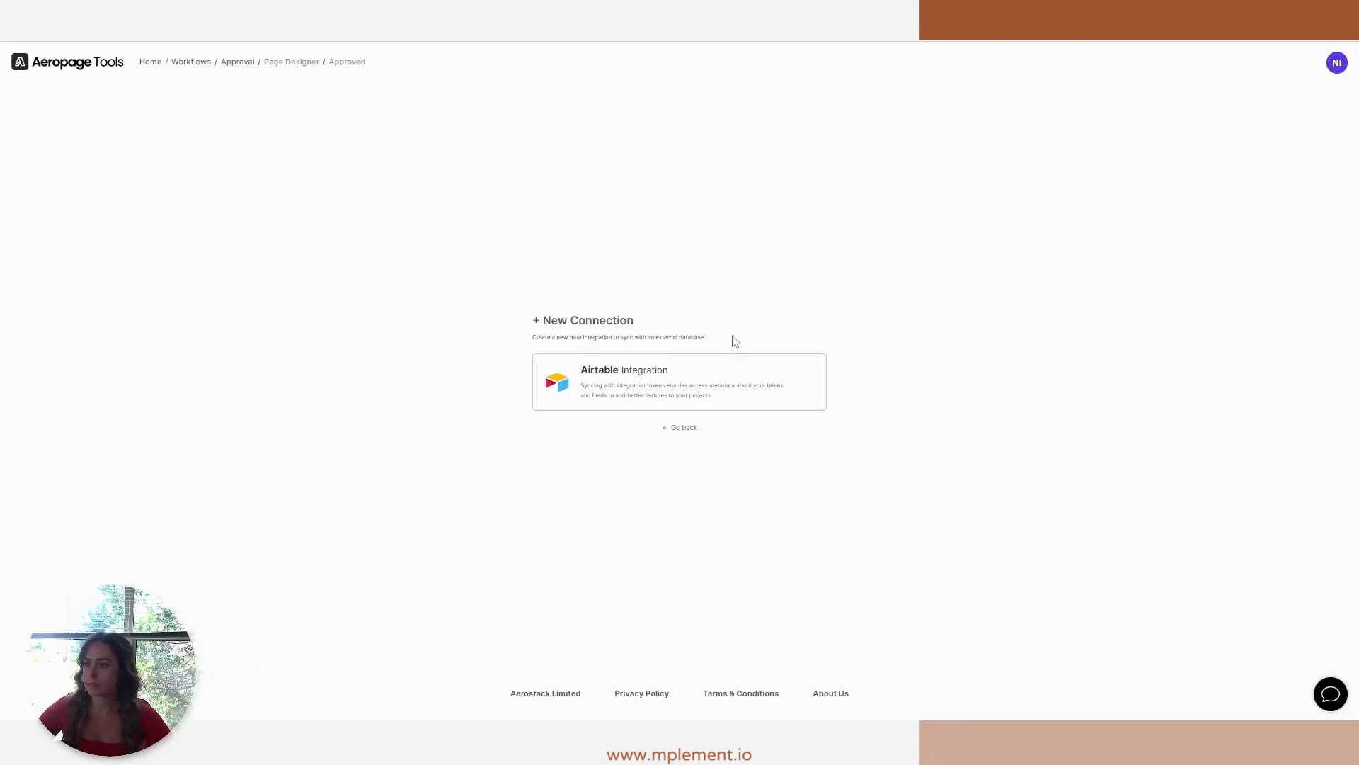
# Step: Connect the Approved page through the Airtable Integration using the copied connection details, and accept the Privacy & Data notice
pyautogui.click(634, 383)
pyautogui.click(635, 371)
pyautogui.hotkey('ctrl', 'v')
pyautogui.click(605, 429)
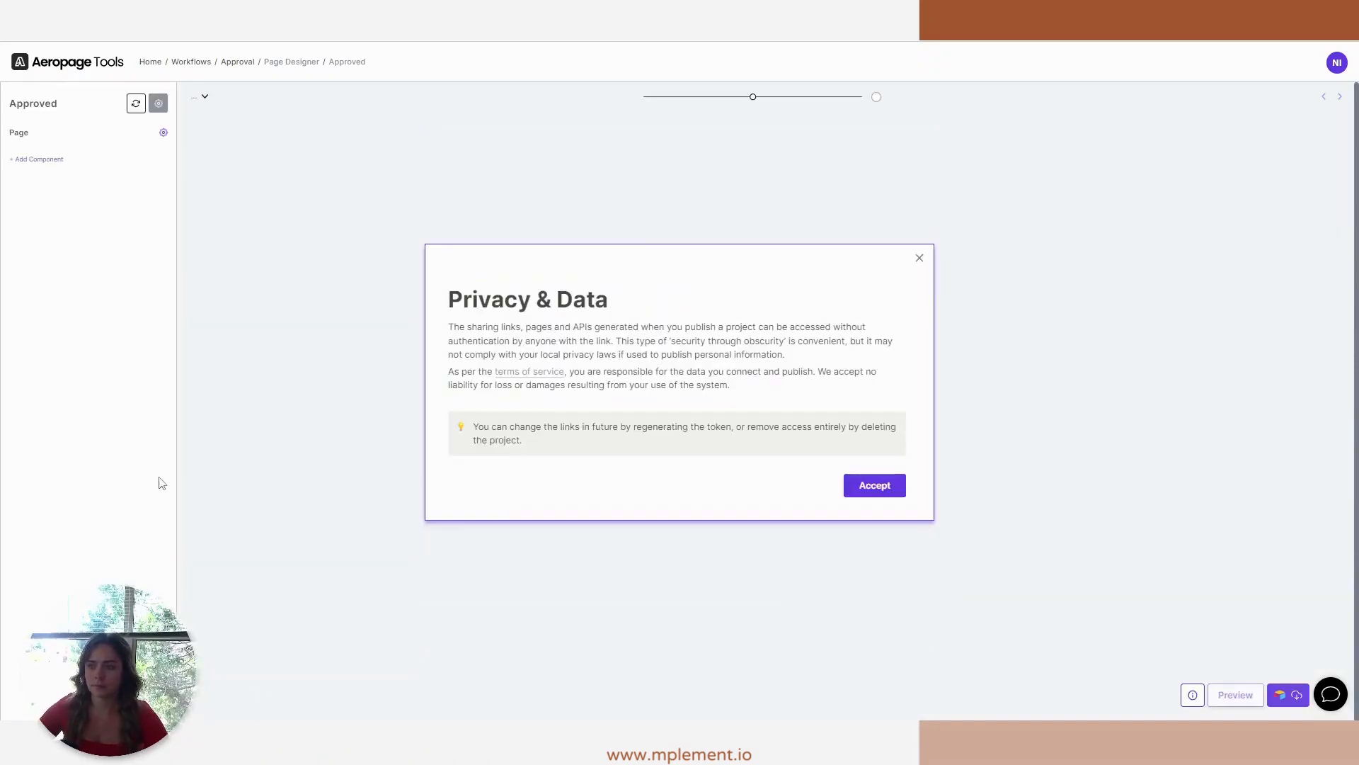
pyautogui.click(881, 485)
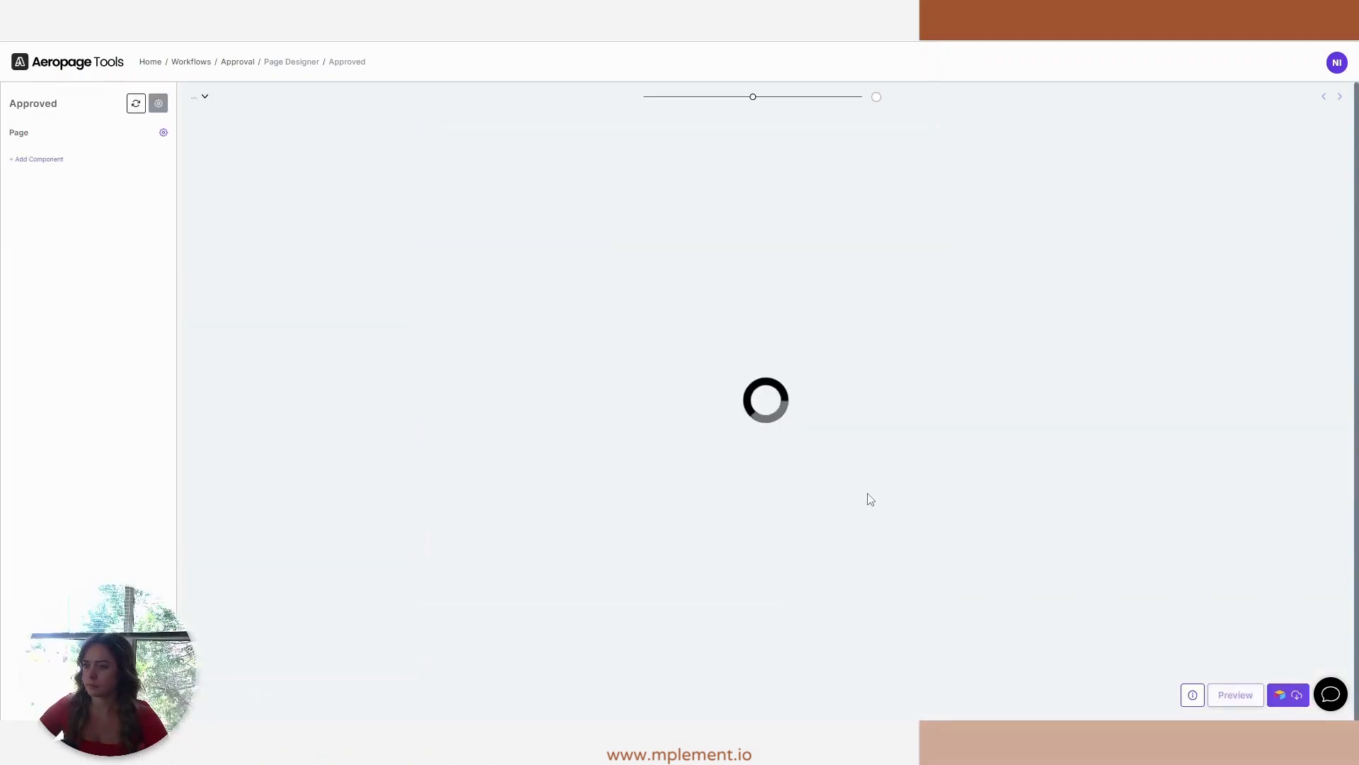
# Step: Add a Text component reading "Thank you for updating us." with "Your project has been approved and is moving forward." on a second line
pyautogui.click(39, 159)
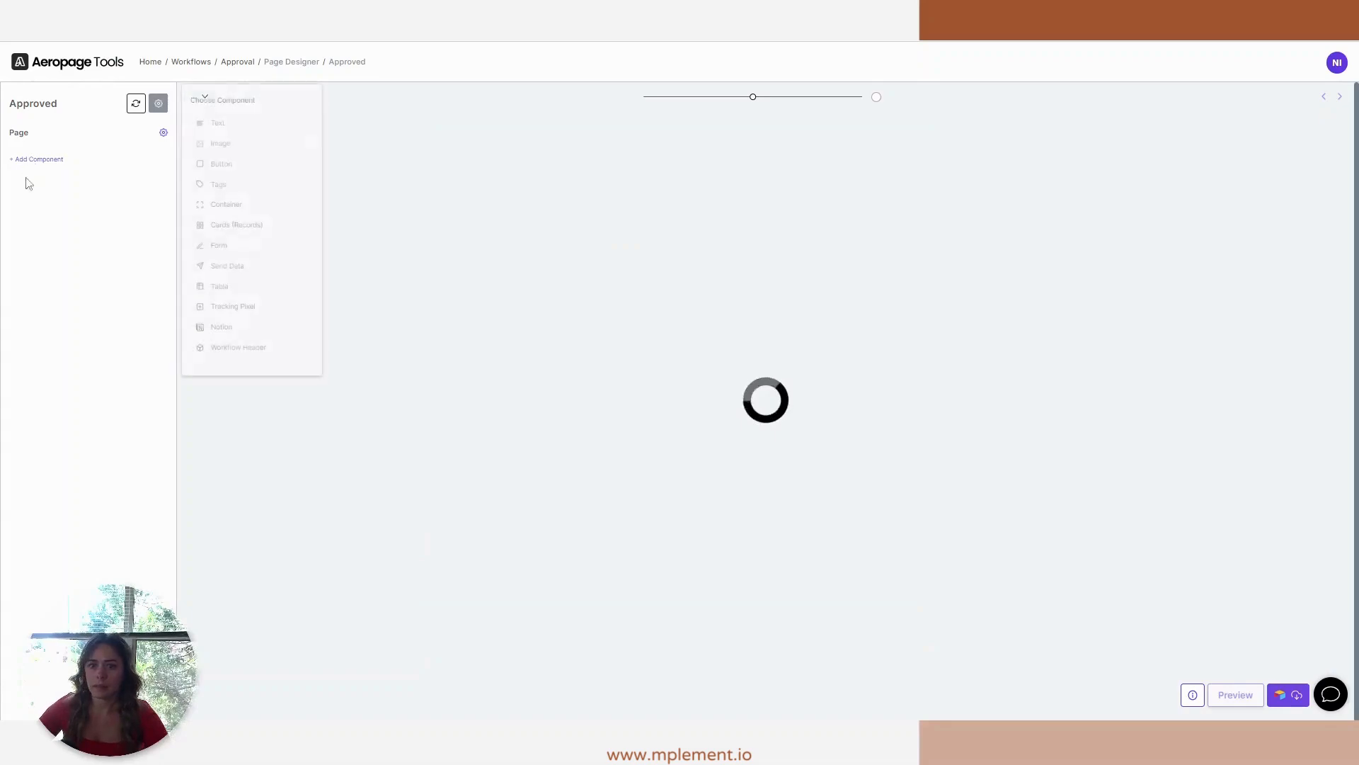
pyautogui.click(214, 129)
pyautogui.click(105, 206)
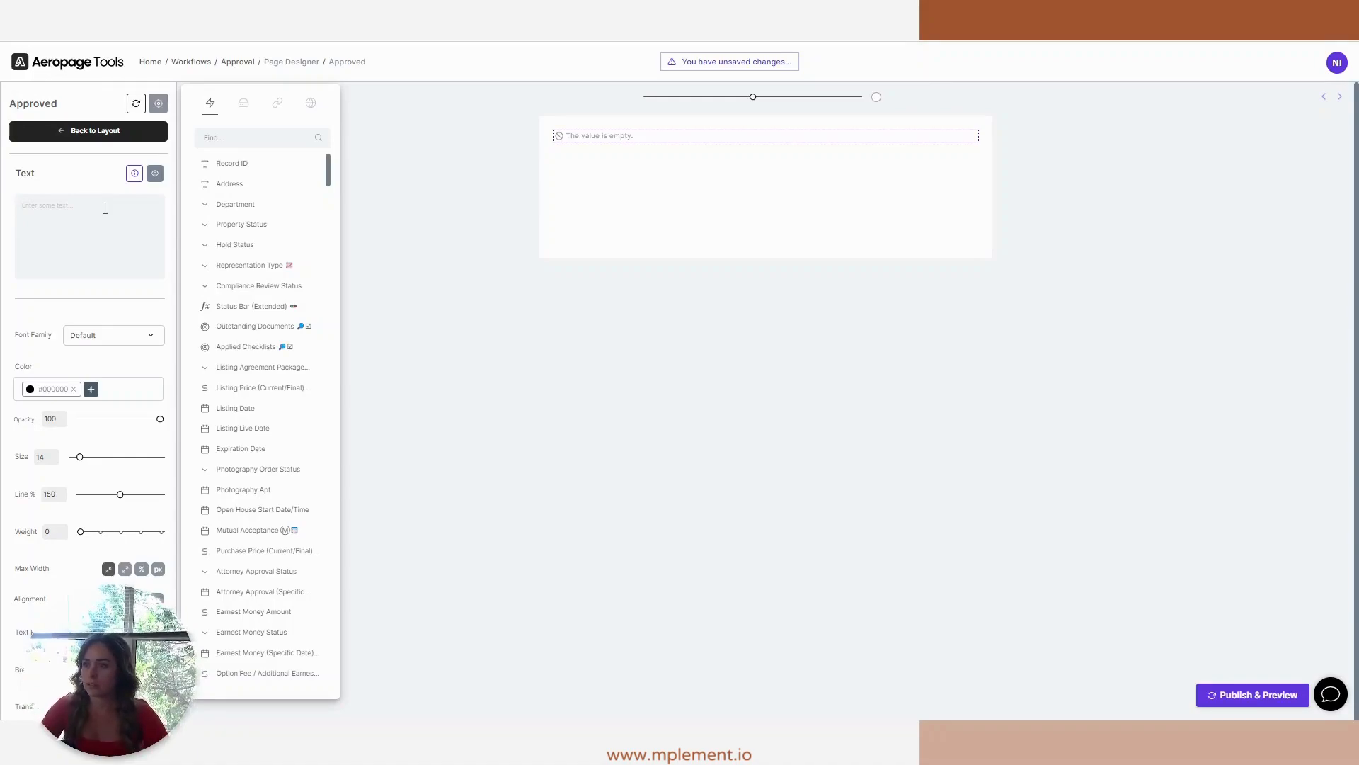
pyautogui.write('Than')
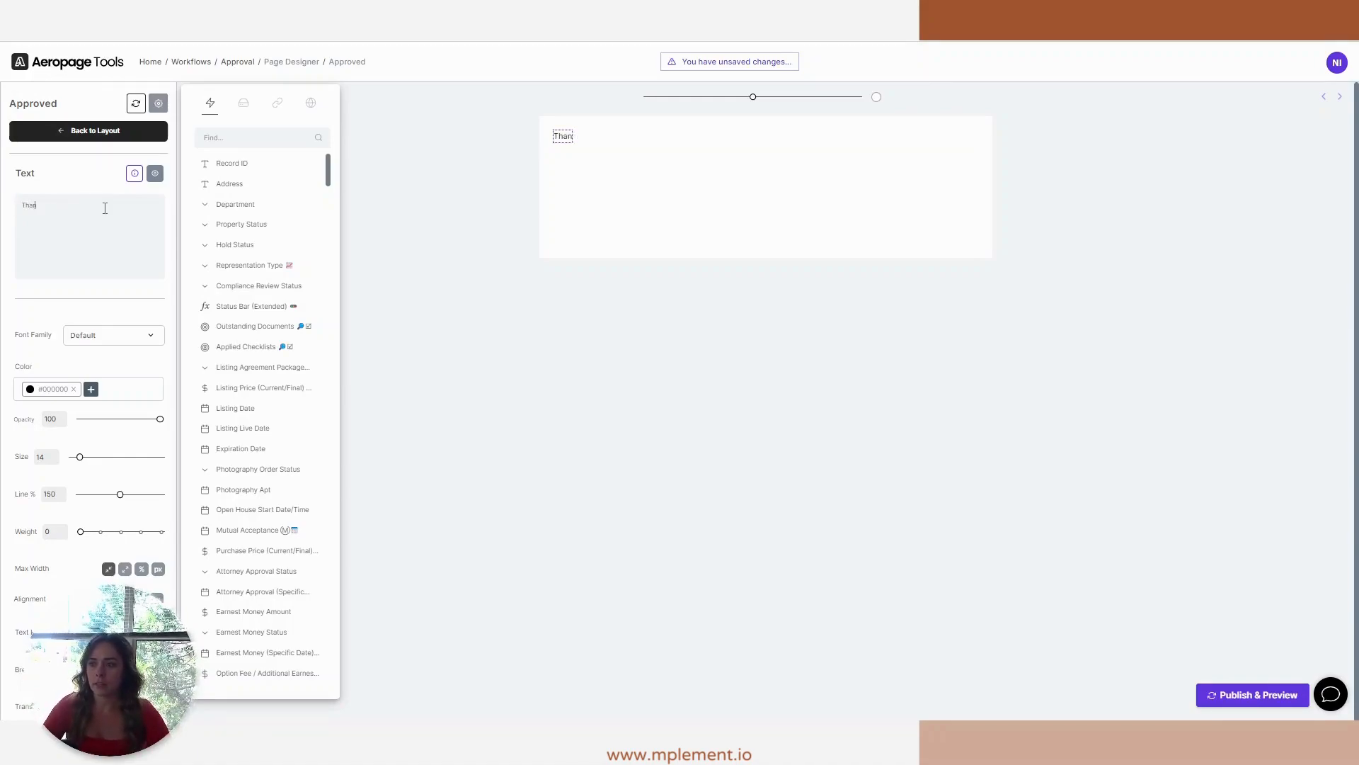
pyautogui.write('k you fo')
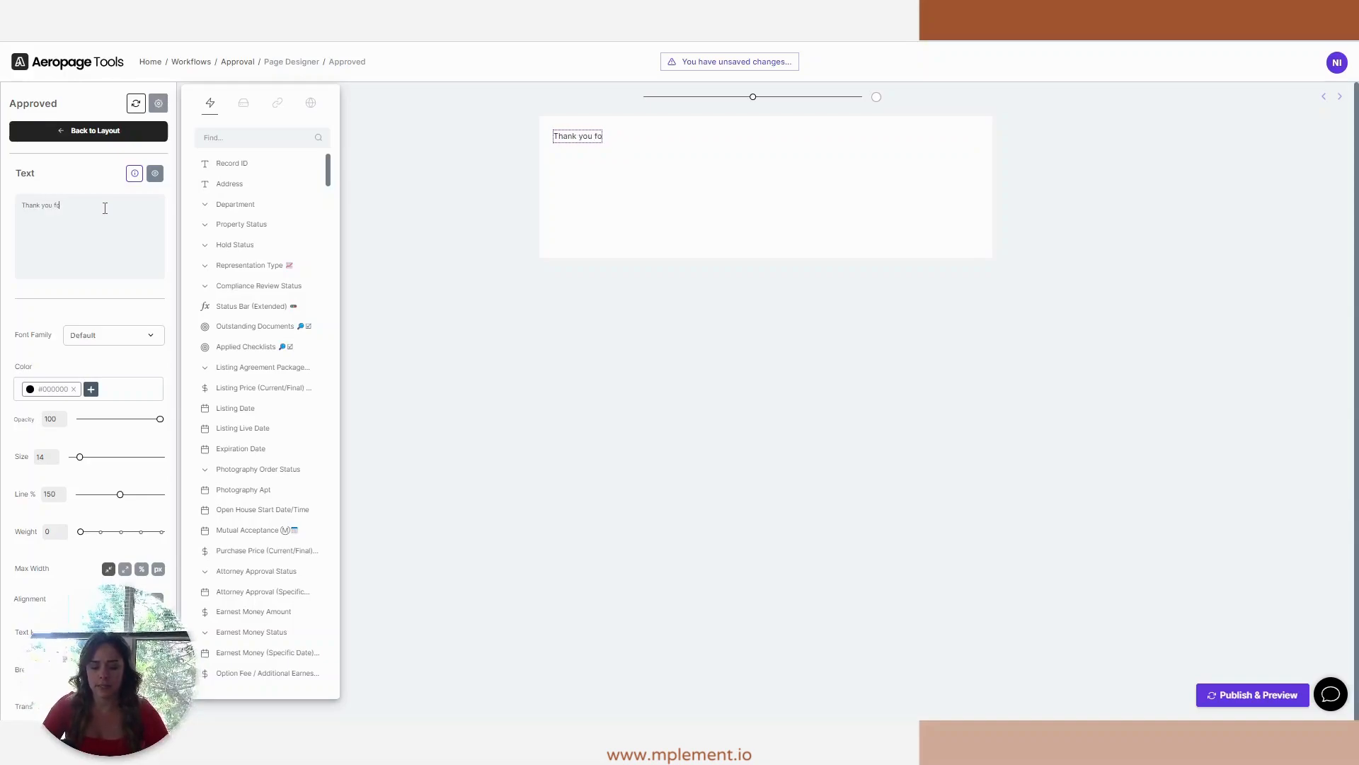
pyautogui.write('r updating us')
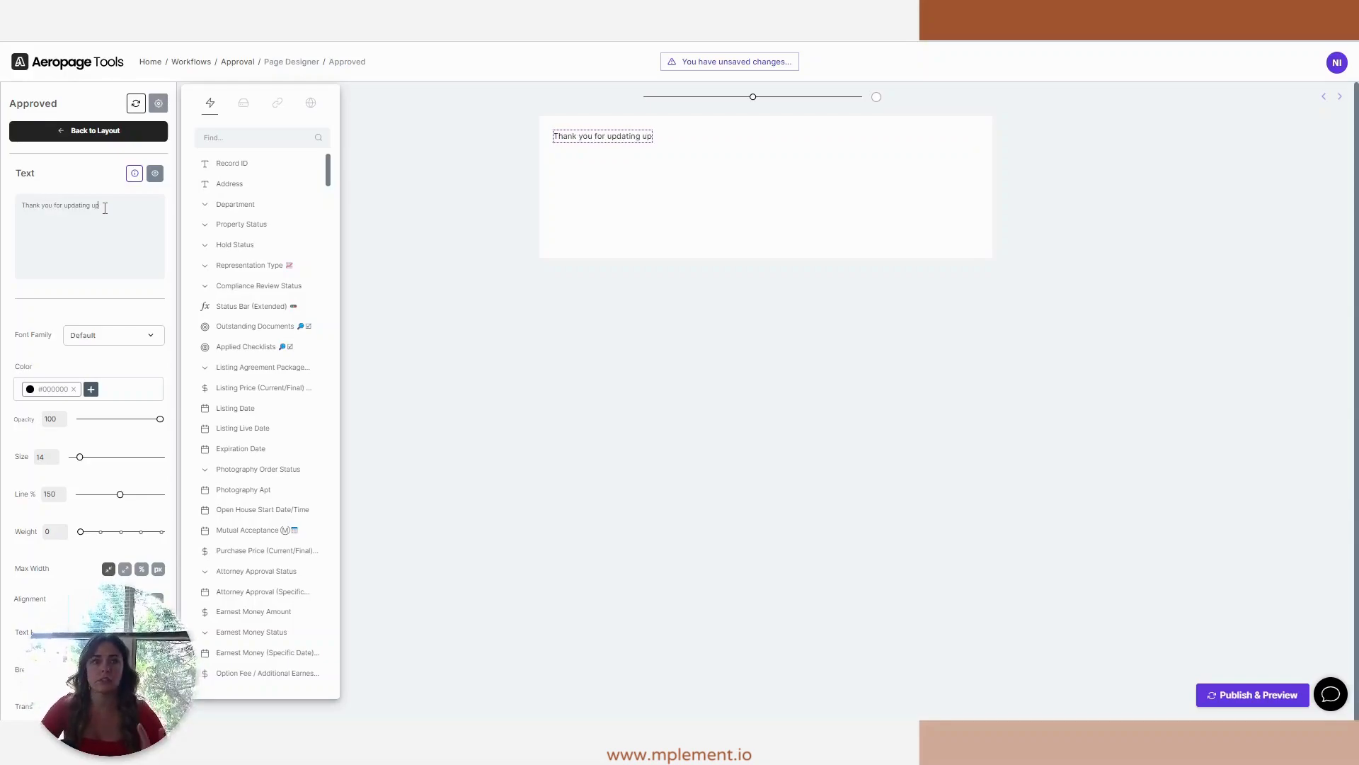
pyautogui.write('. ')
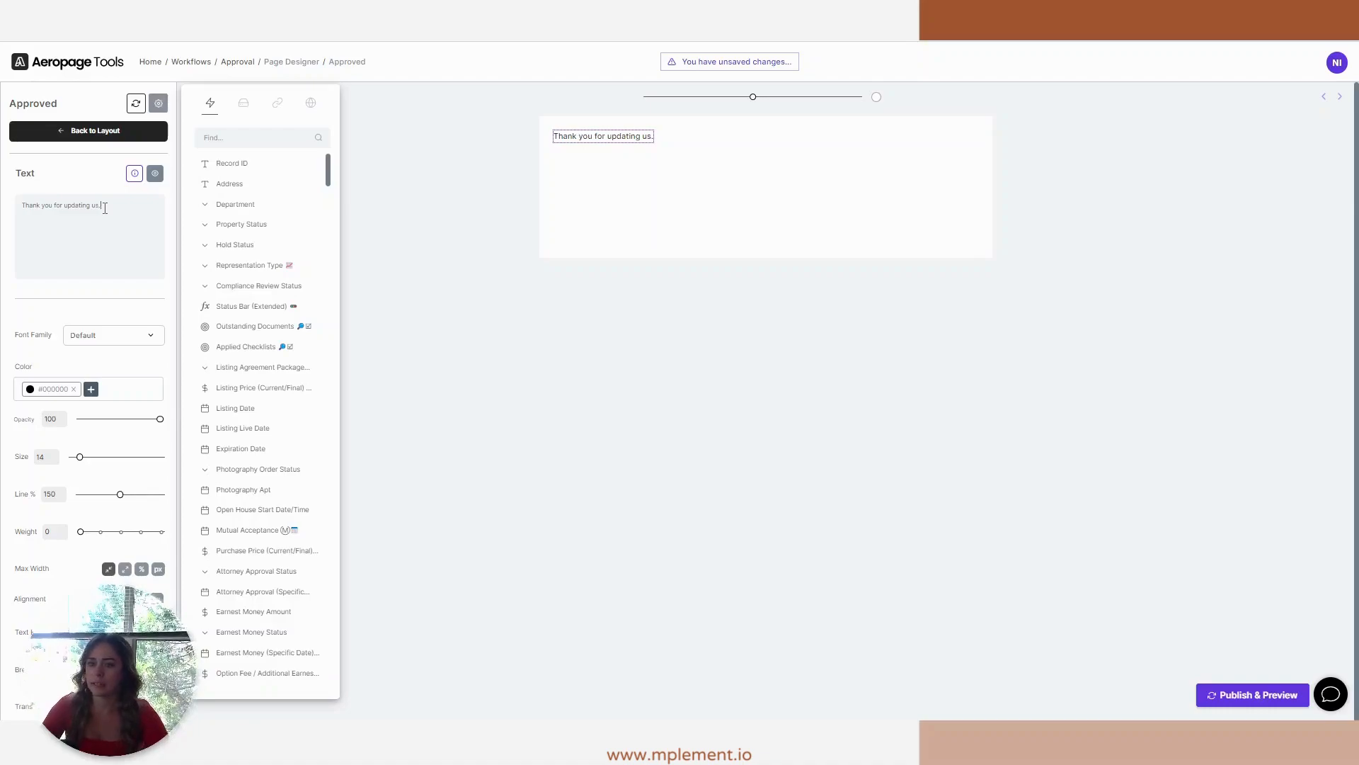
pyautogui.write('Your project ha')
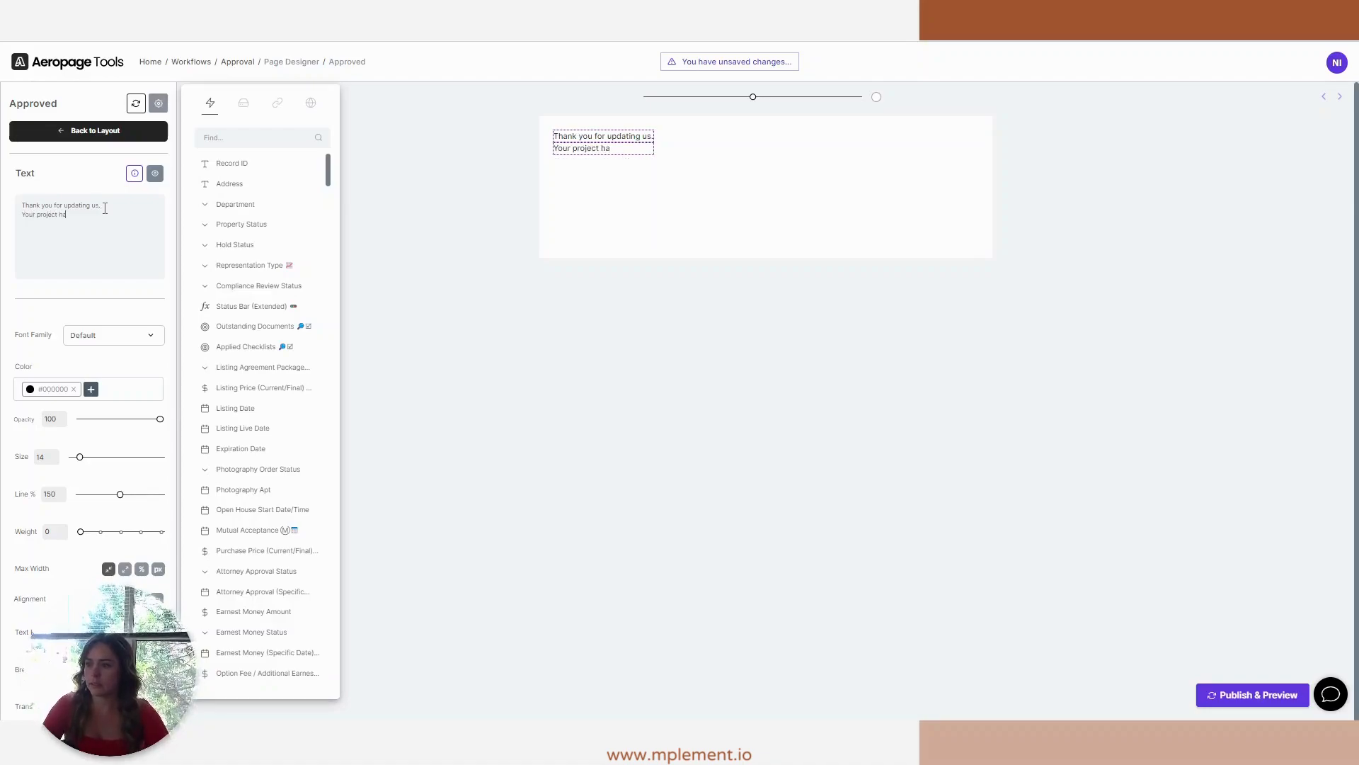
pyautogui.write('s been approved')
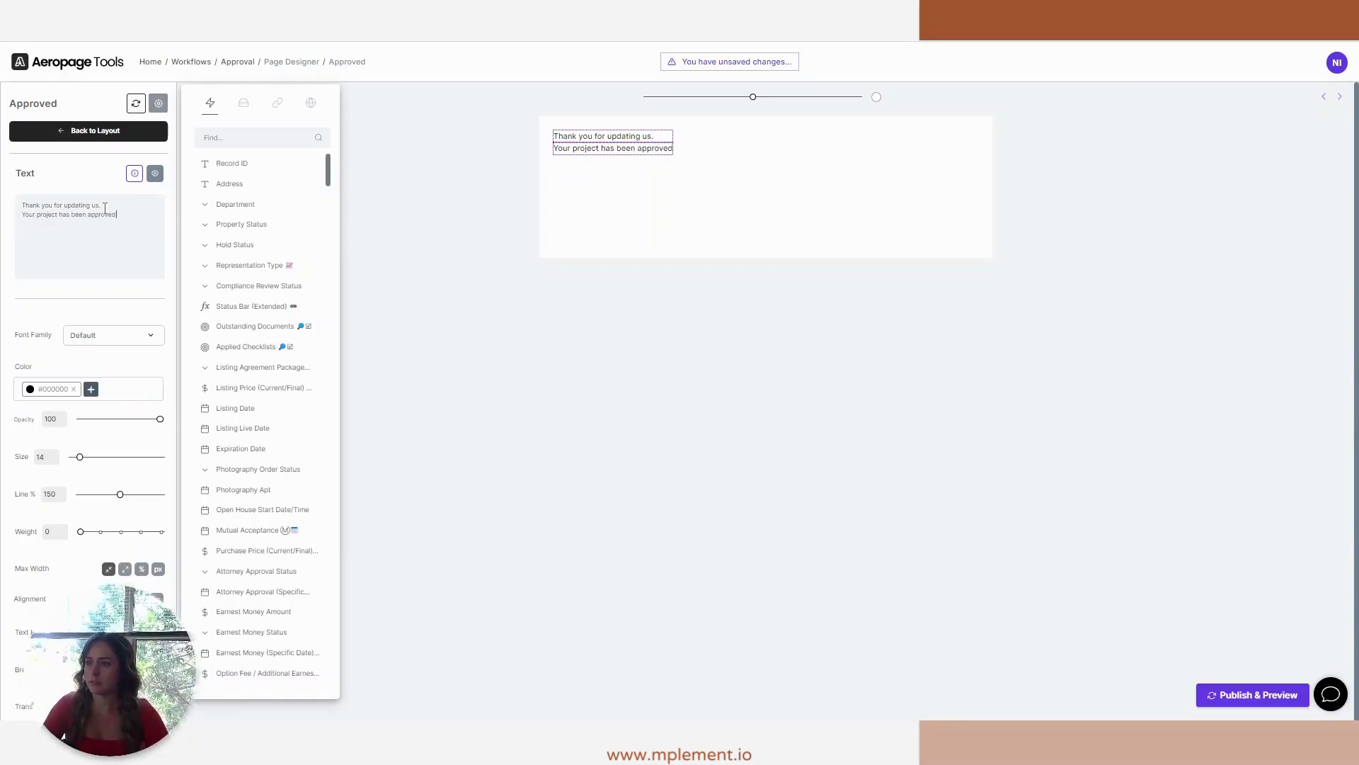
pyautogui.write(' and is mov')
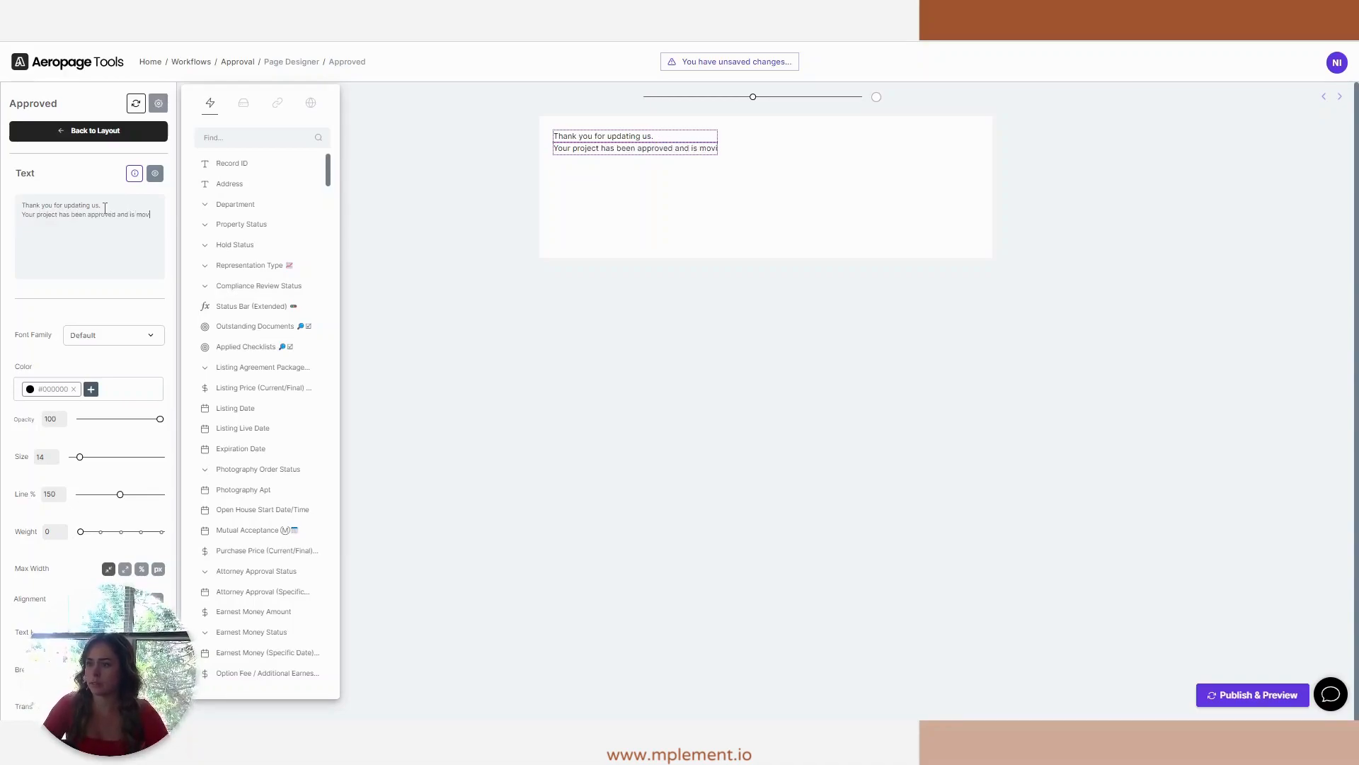
pyautogui.write('ing forward')
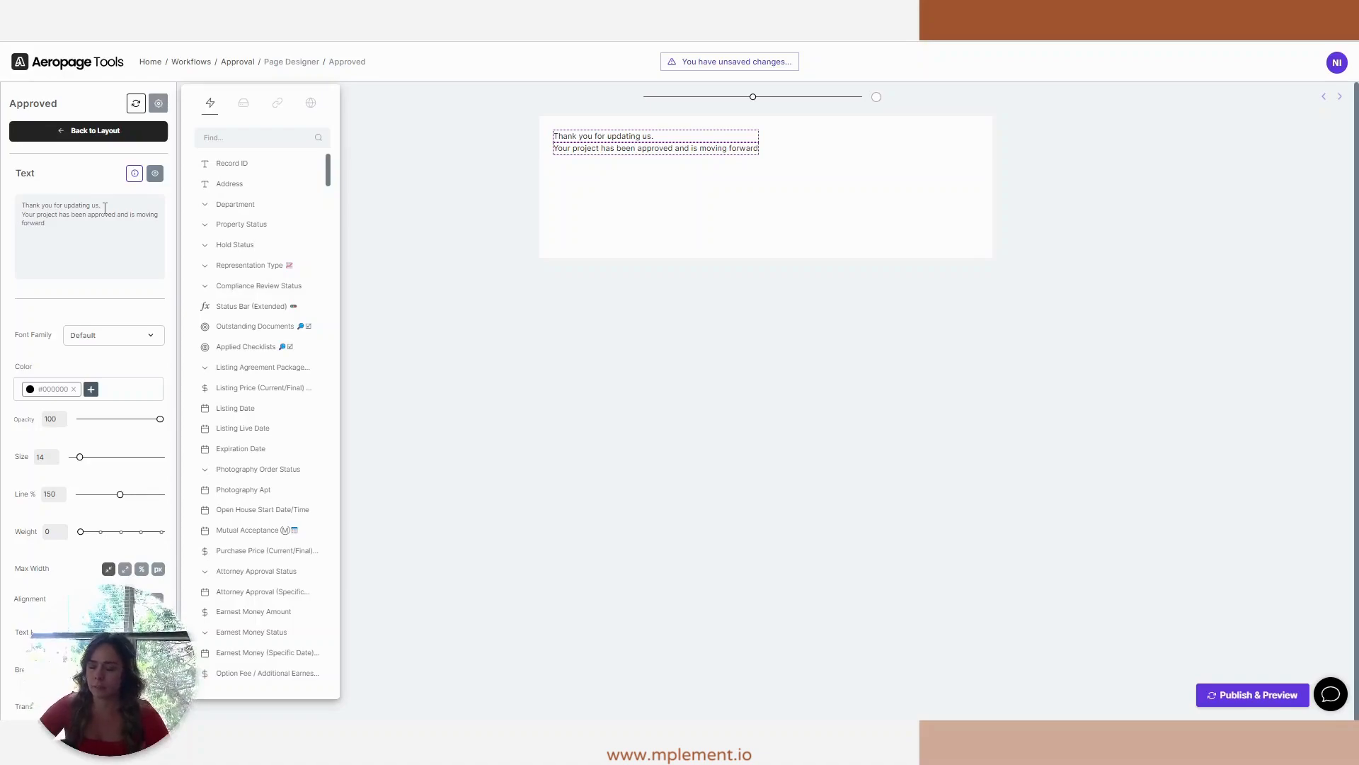
pyautogui.write('.')
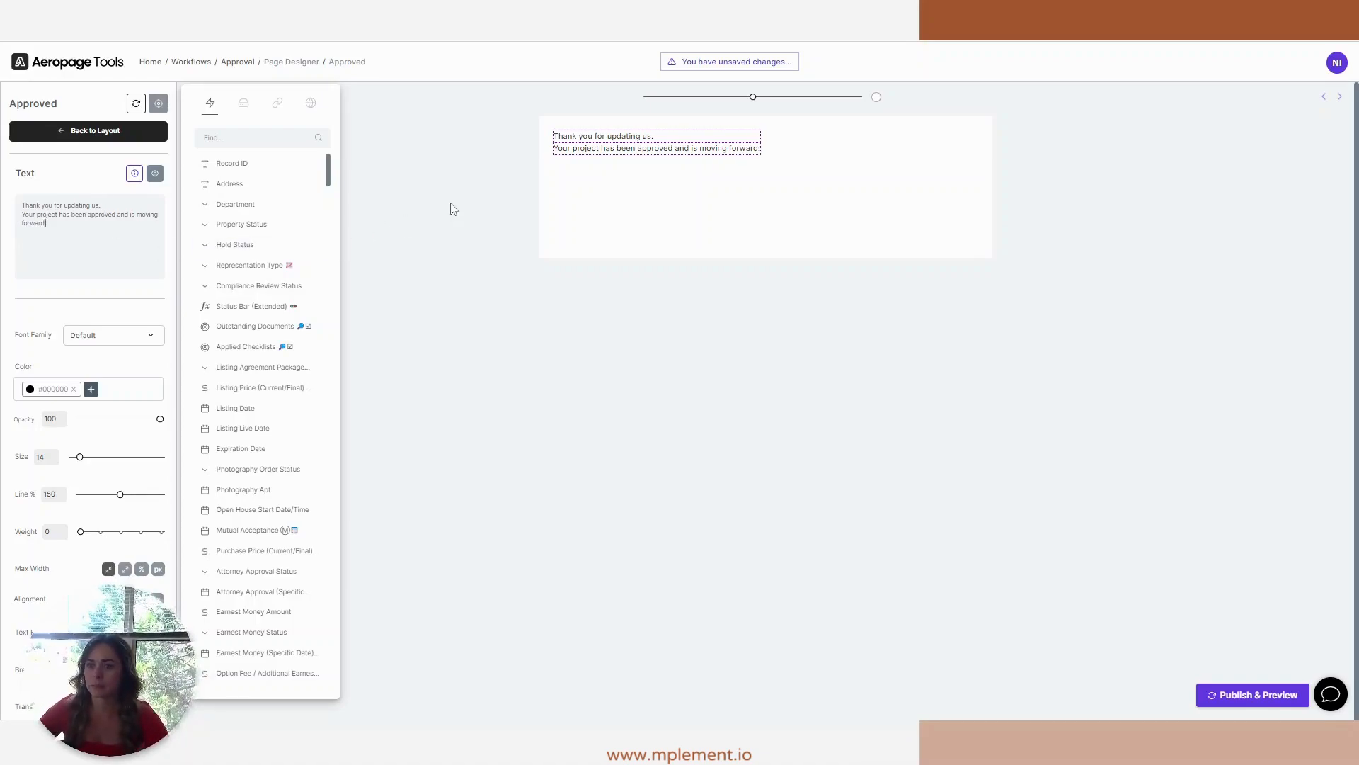
pyautogui.click(124, 138)
# Step: Add a Send Data component to the Approved page that edits a record through the Dynamic Page connection
pyautogui.click(39, 184)
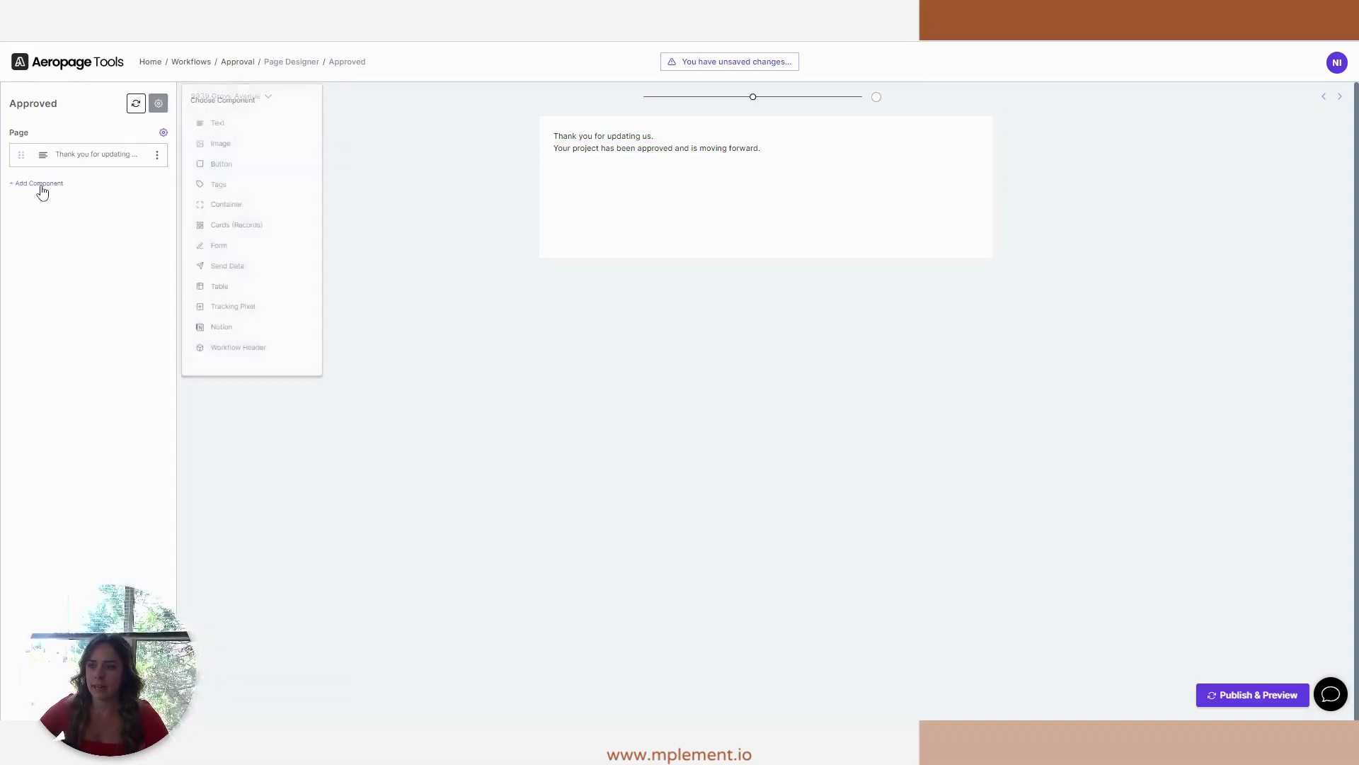
pyautogui.click(241, 272)
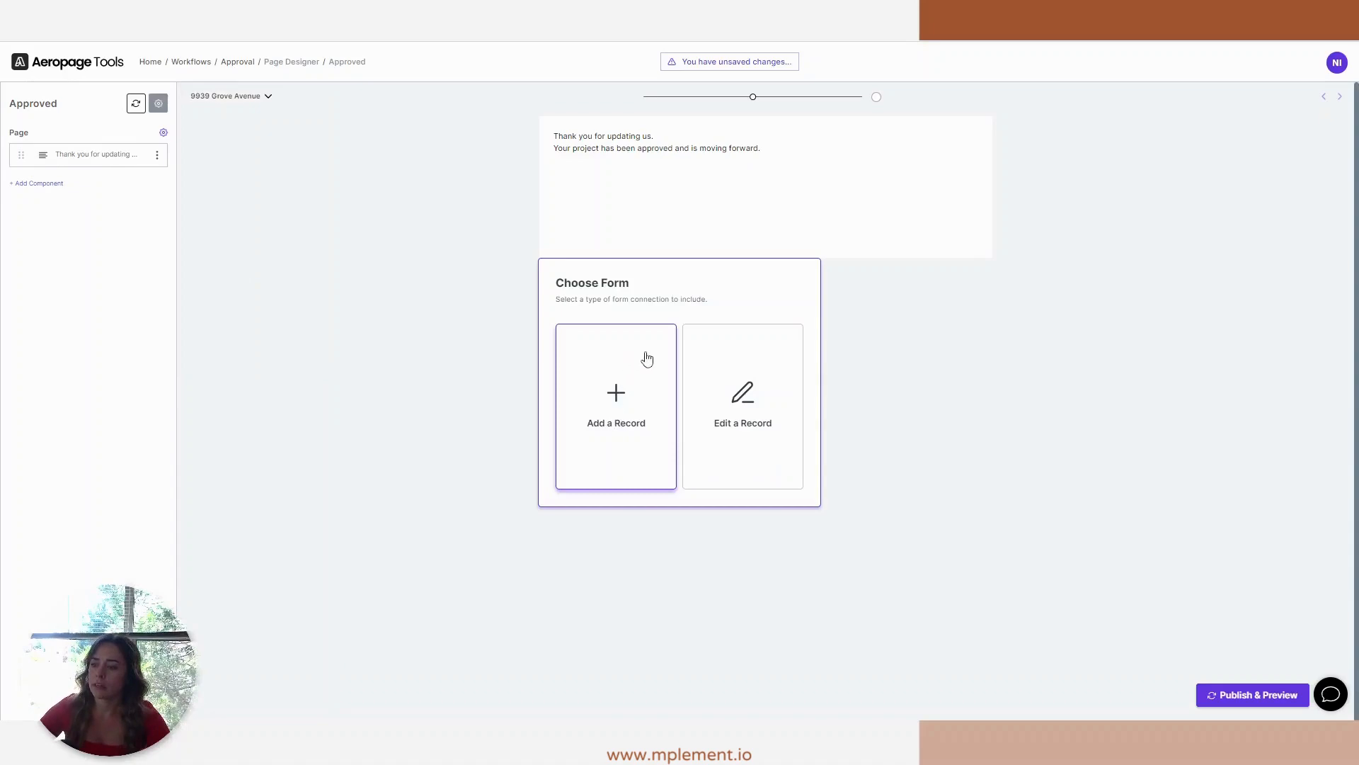
pyautogui.click(740, 409)
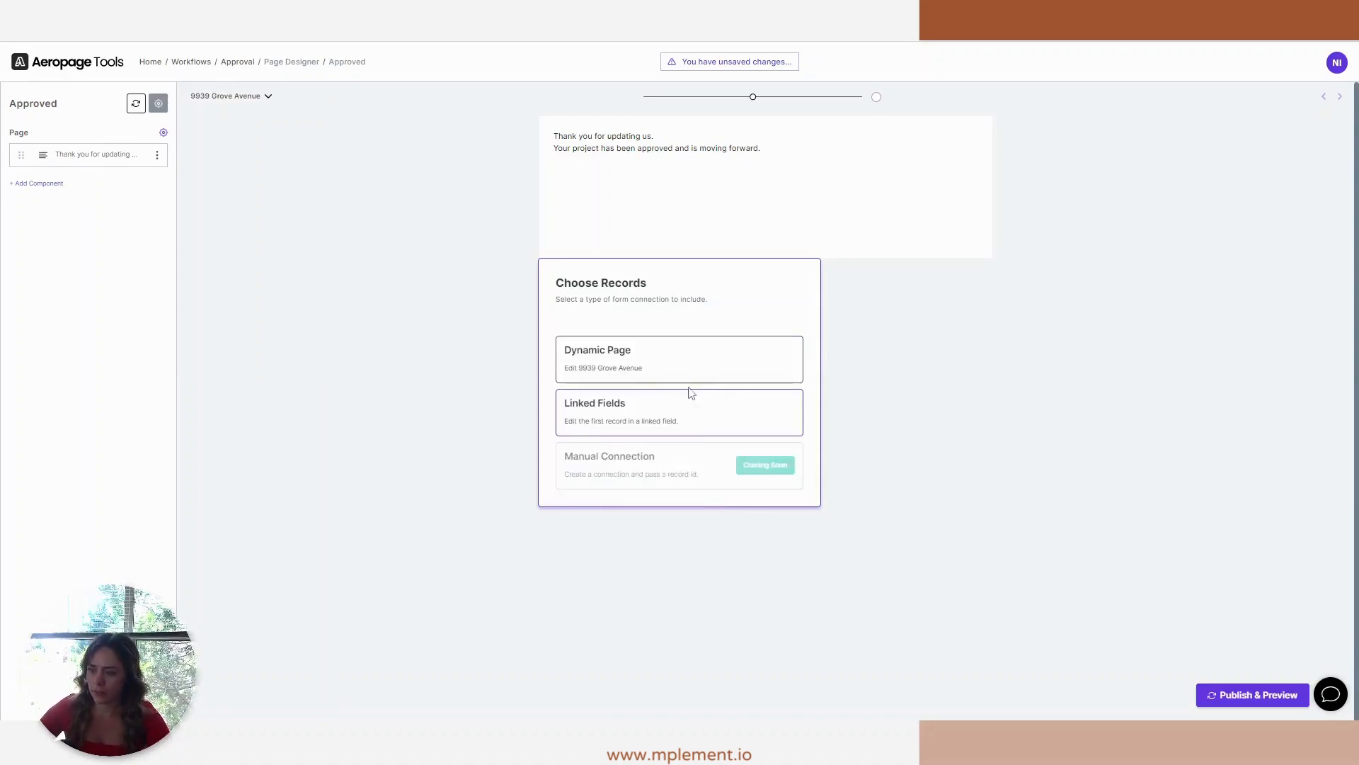
pyautogui.click(634, 367)
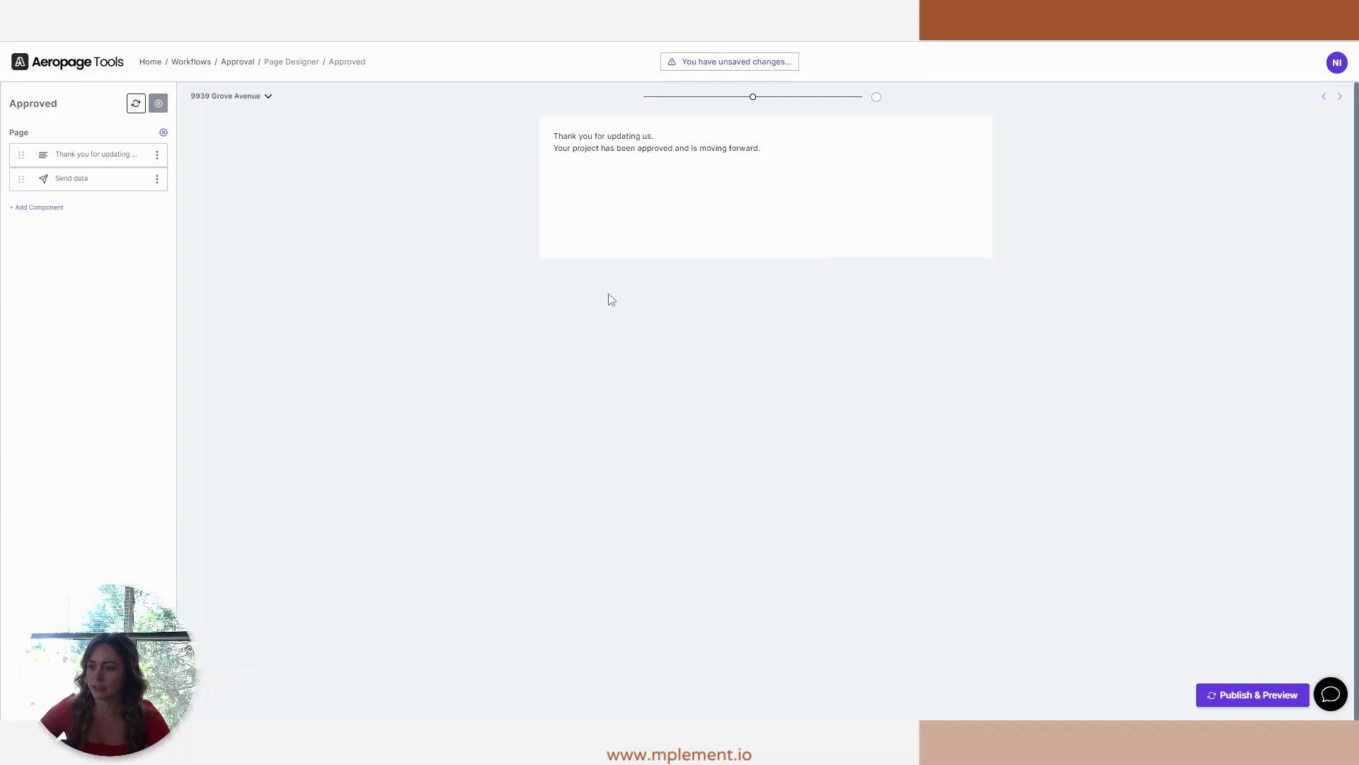
# Step: Find the Approval field in the Airtable field list and add it to the Approved page's Send Data component
pyautogui.click(122, 183)
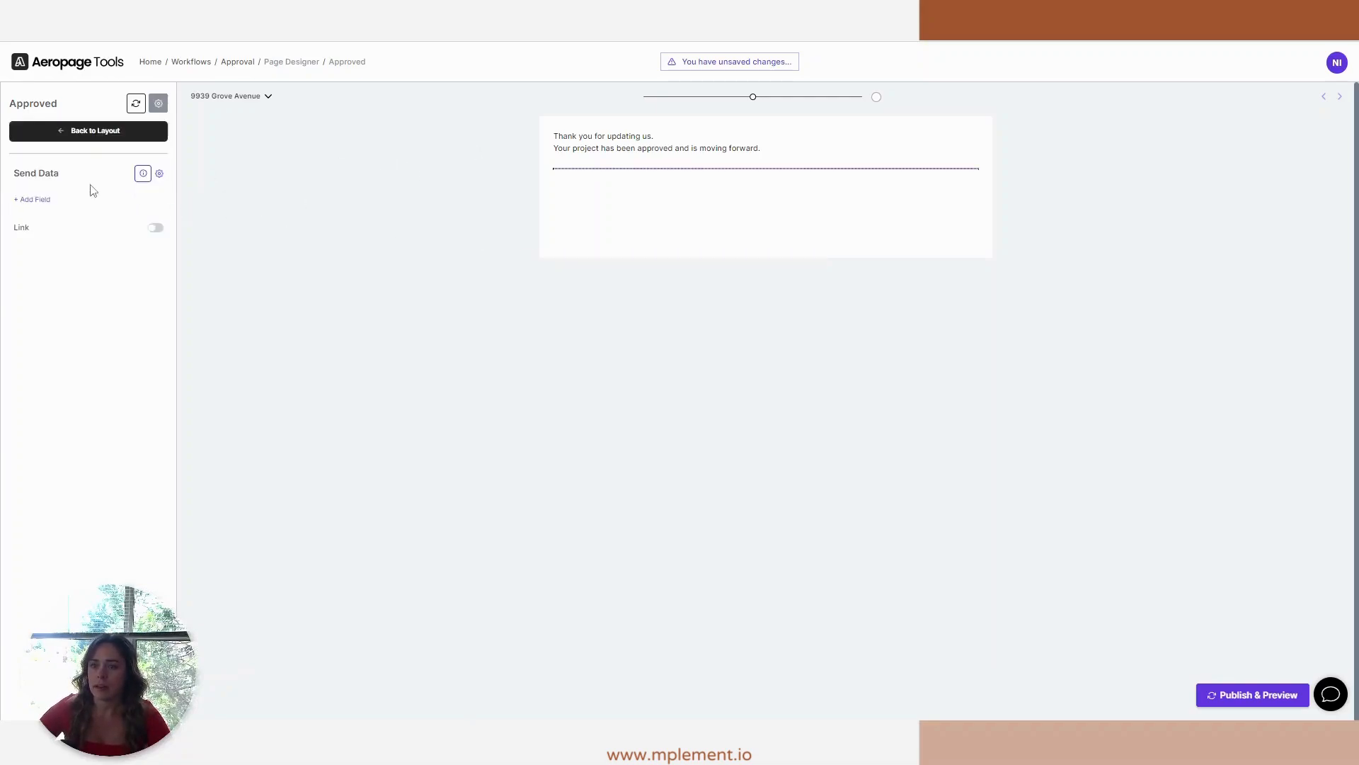
pyautogui.click(42, 201)
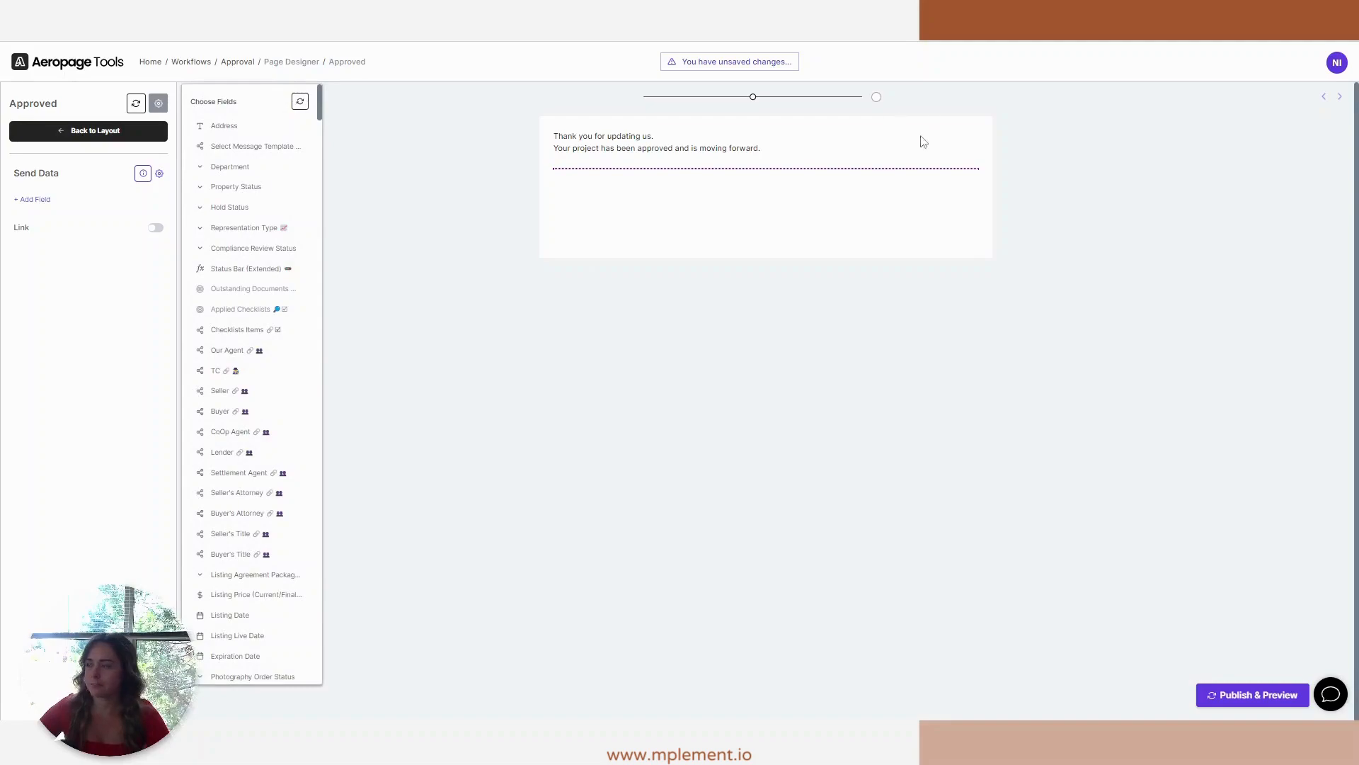
pyautogui.hotkey('ctrl', 'f')
pyautogui.write('approval')
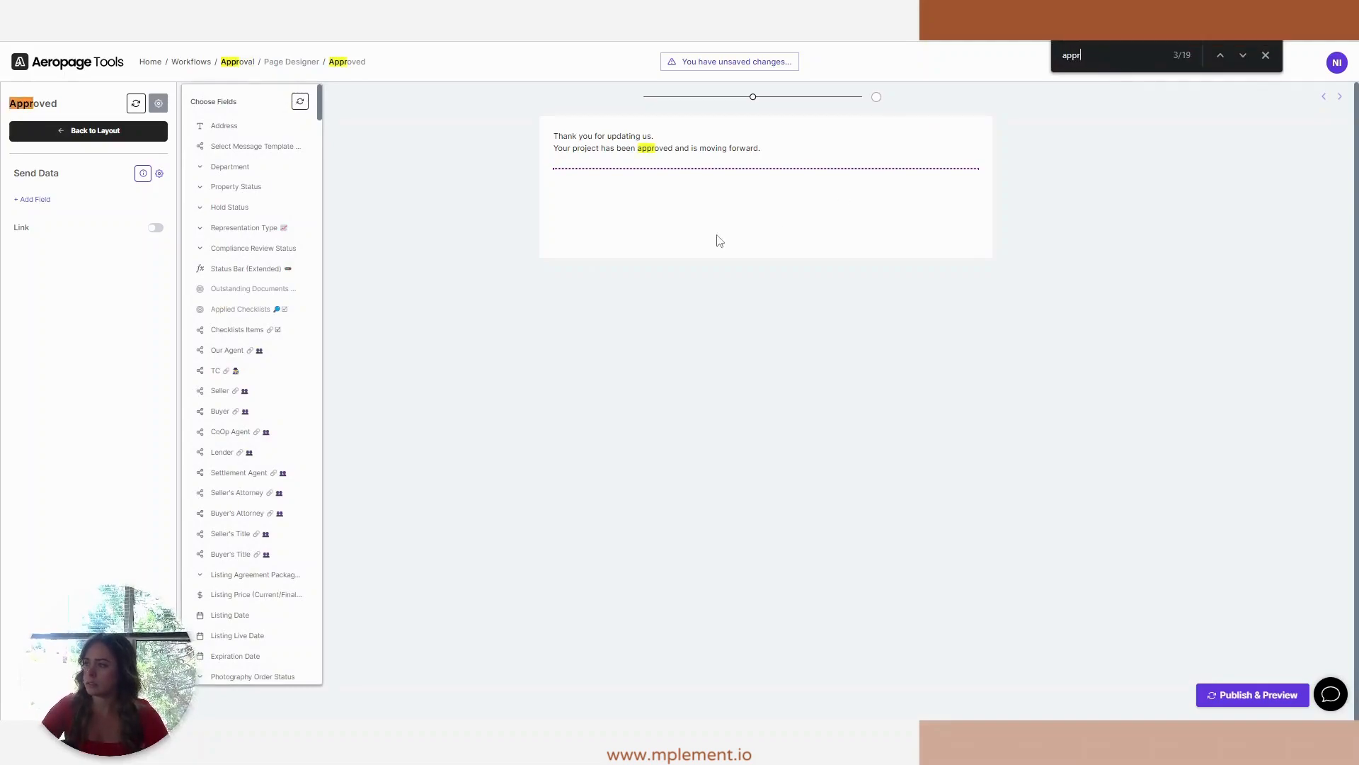
pyautogui.press('Return')
pyautogui.press('Return')
pyautogui.press('Return')
pyautogui.press('Return')
pyautogui.press('Return')
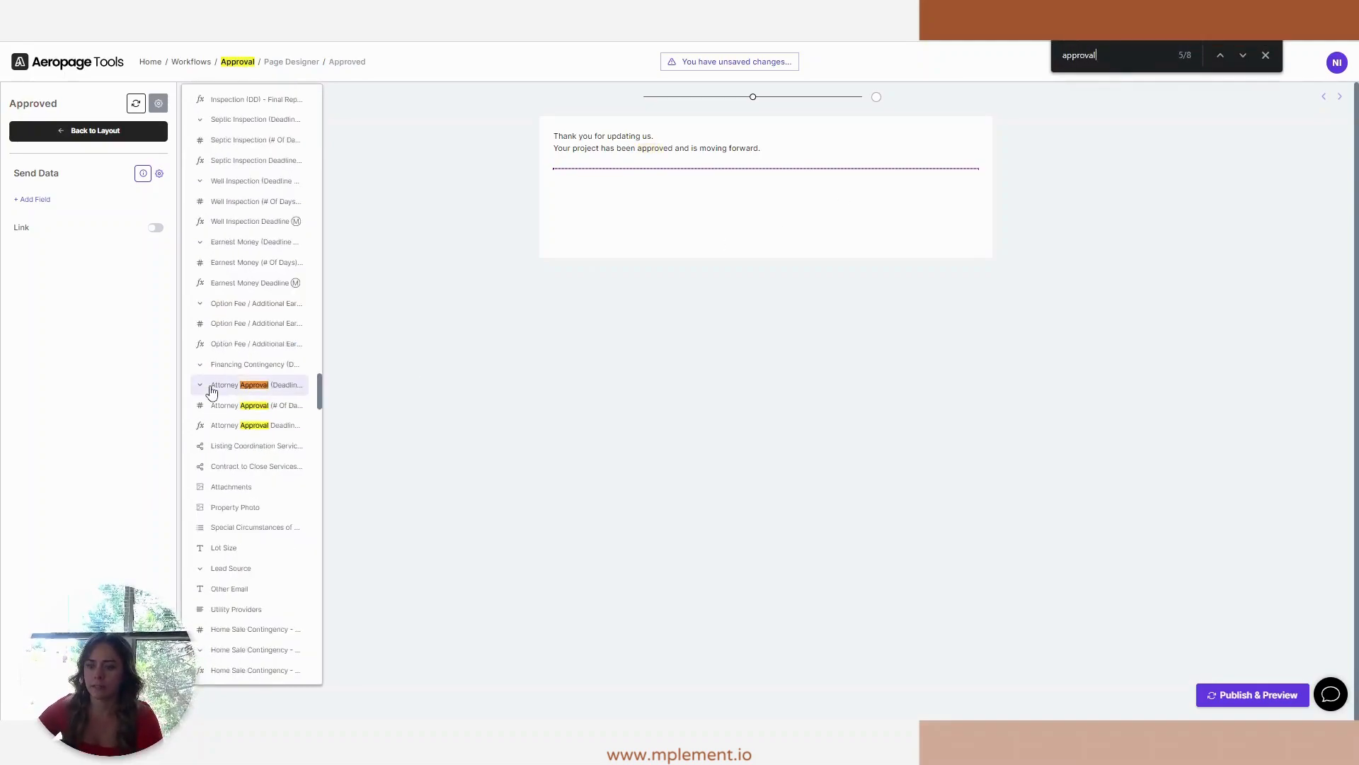
pyautogui.click(224, 385)
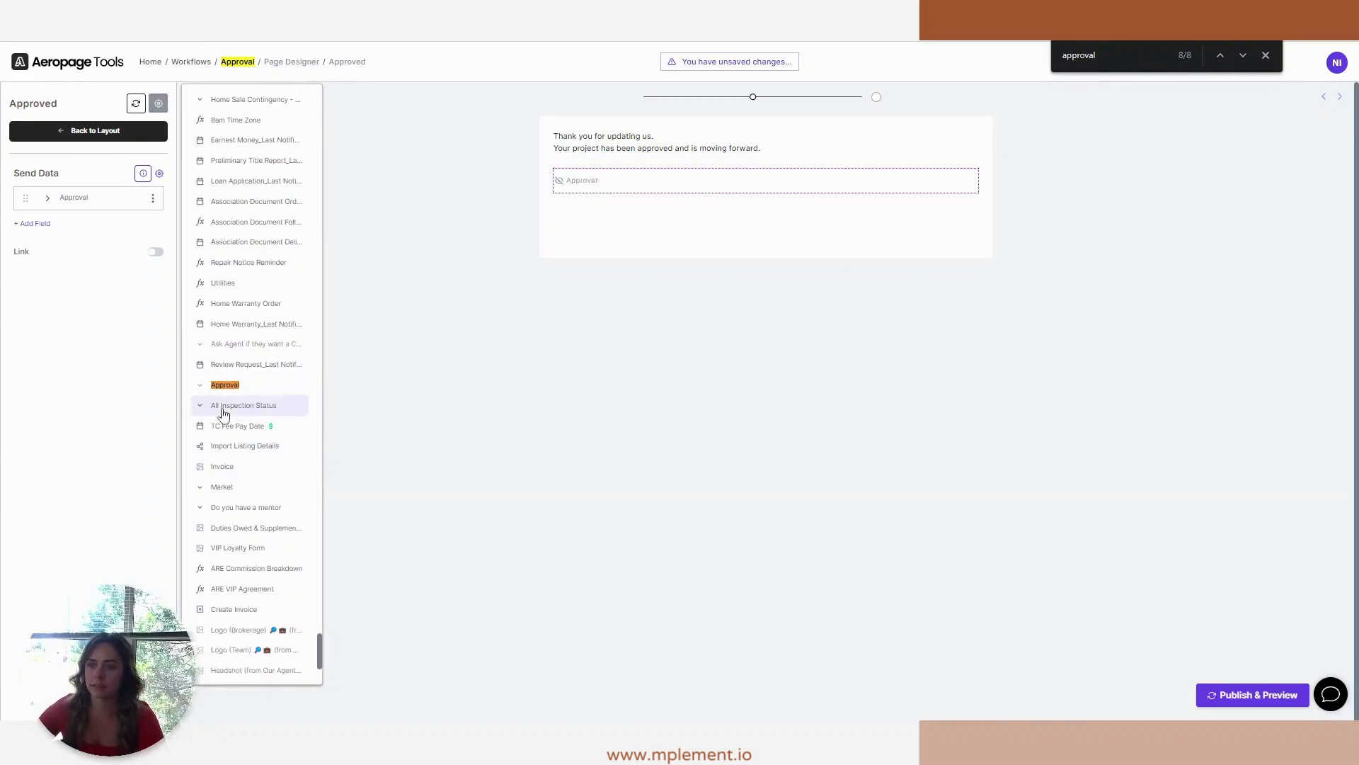
# Step: Set the Approval field's value to "Yes" and publish the Approved page
pyautogui.click(76, 200)
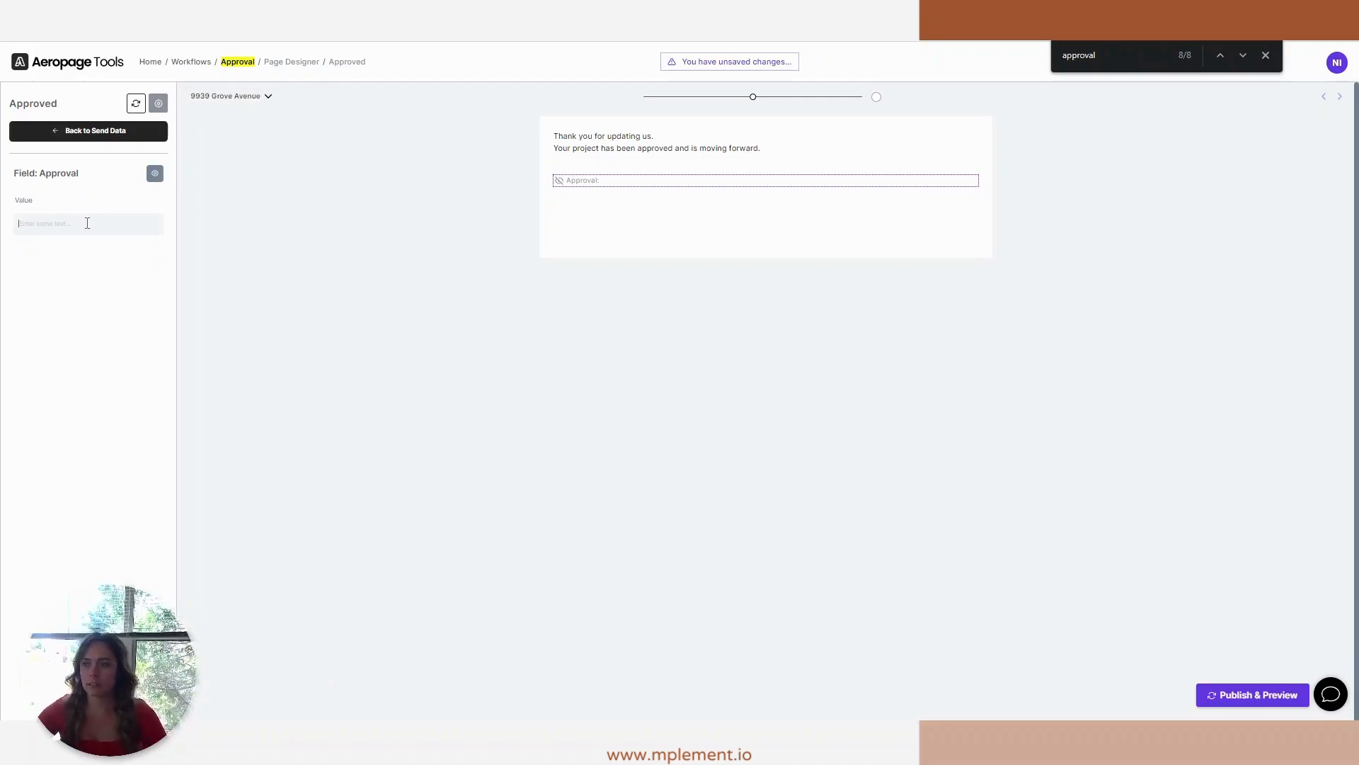
pyautogui.write('Yes')
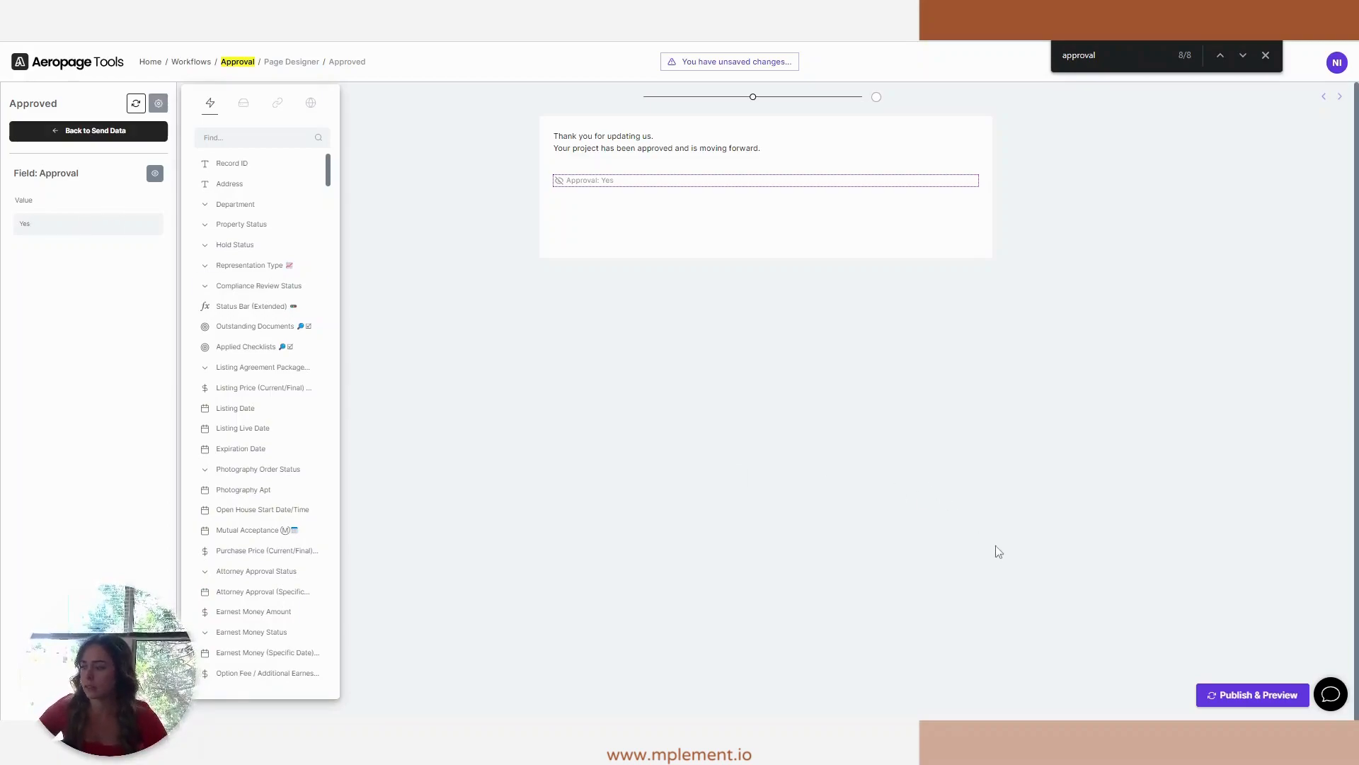
pyautogui.click(1231, 697)
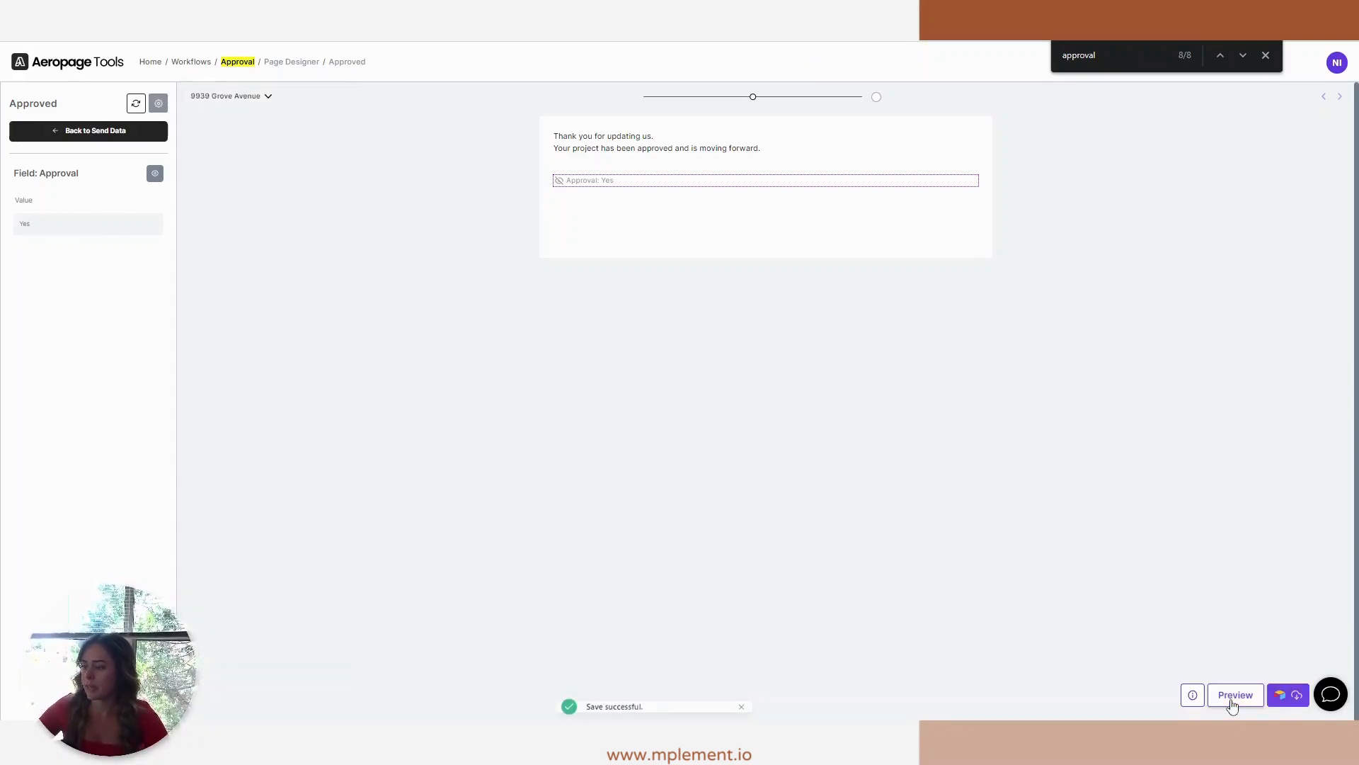
pyautogui.click(293, 278)
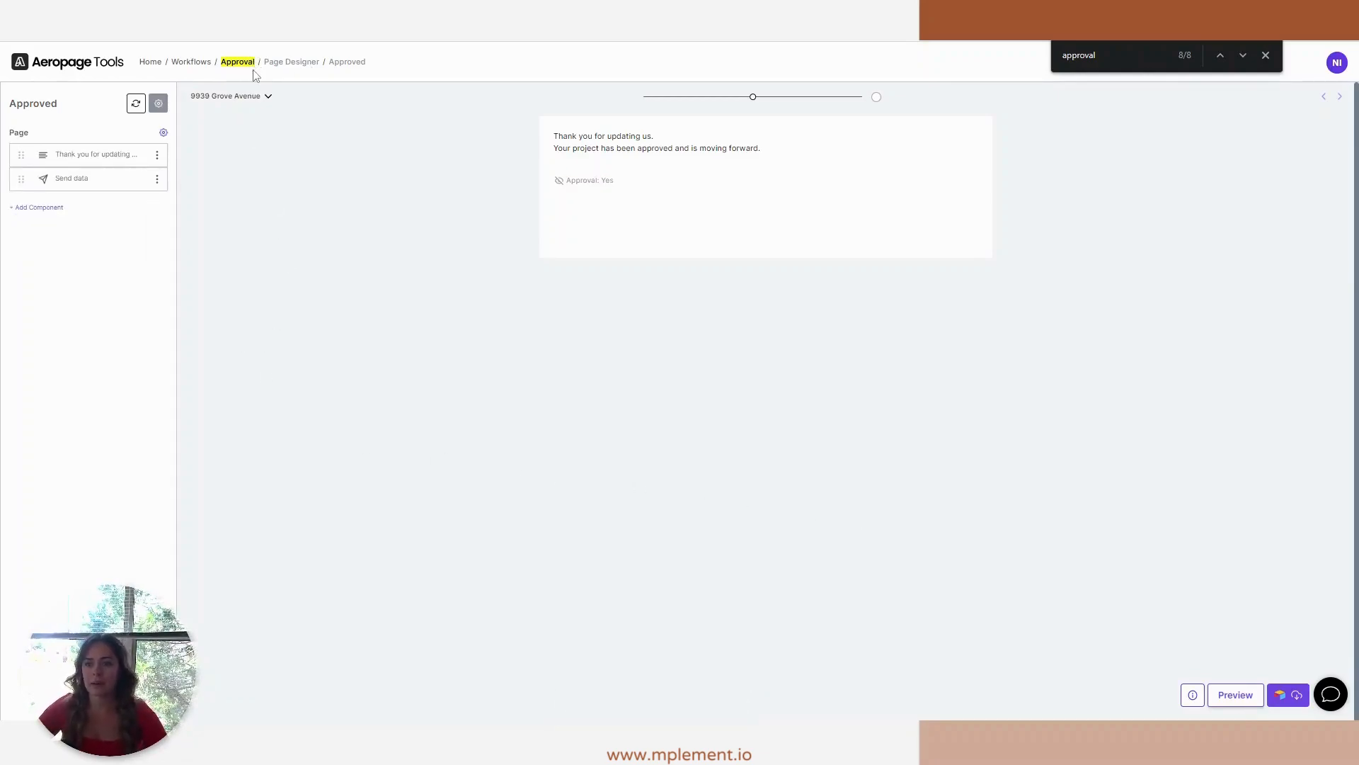
# Step: Return to the Approval workflow and create a new Dynamic Page project titled "Denial"
pyautogui.click(232, 64)
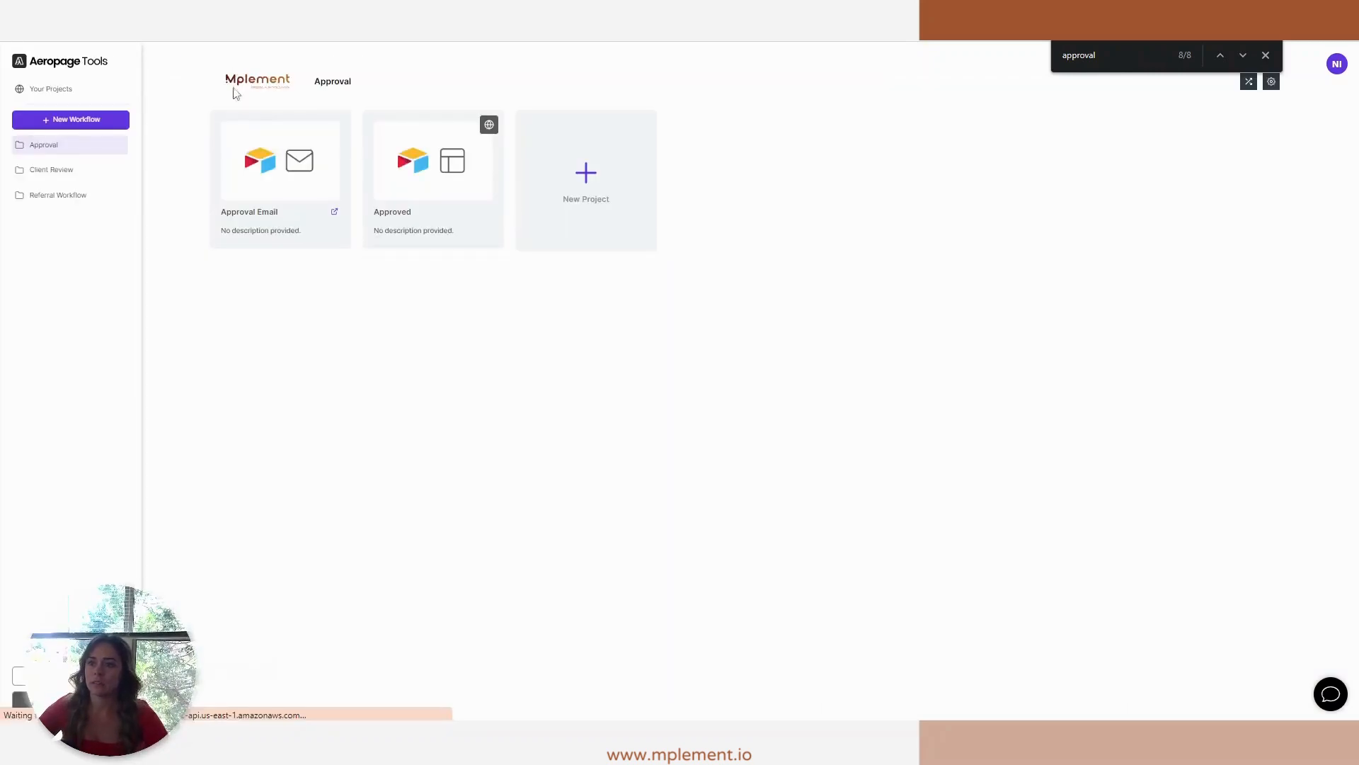
pyautogui.click(598, 195)
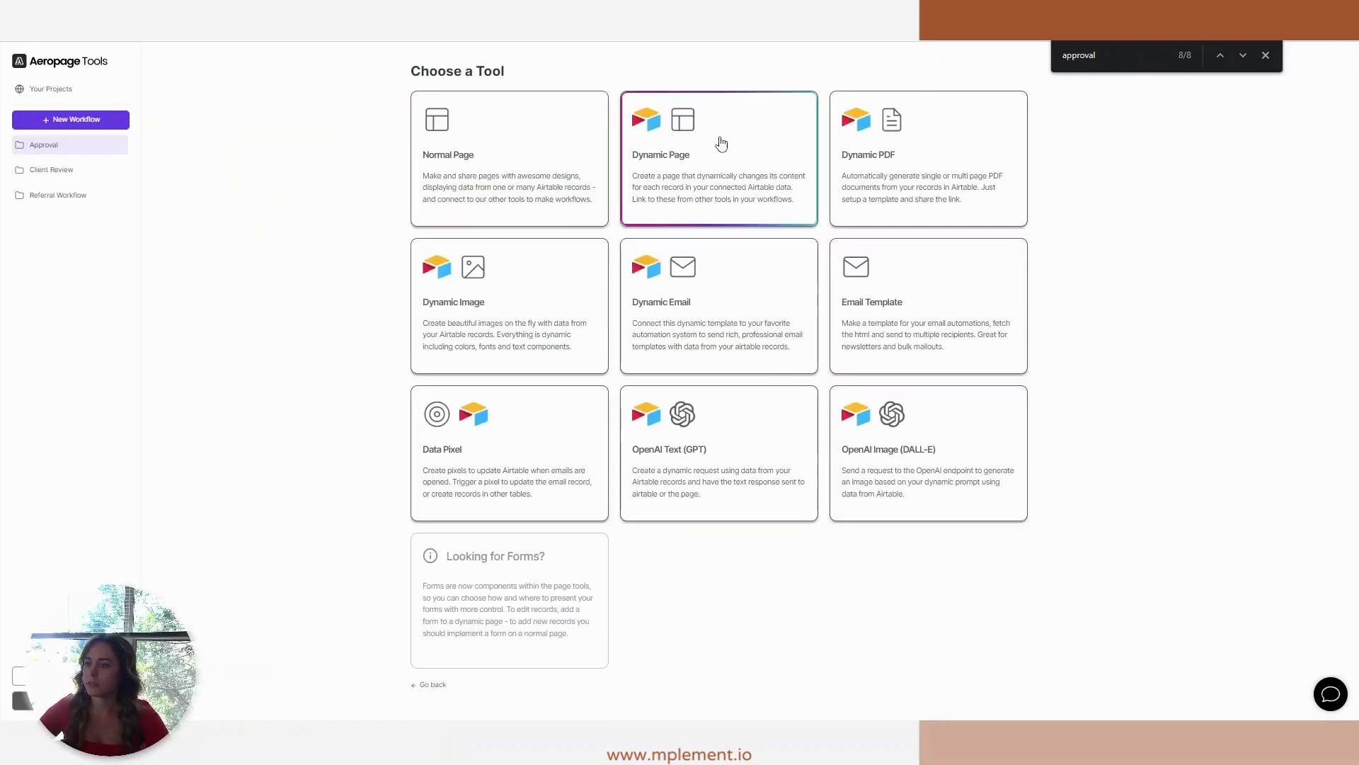
pyautogui.click(717, 171)
pyautogui.click(659, 340)
pyautogui.write('Den')
pyautogui.click(683, 441)
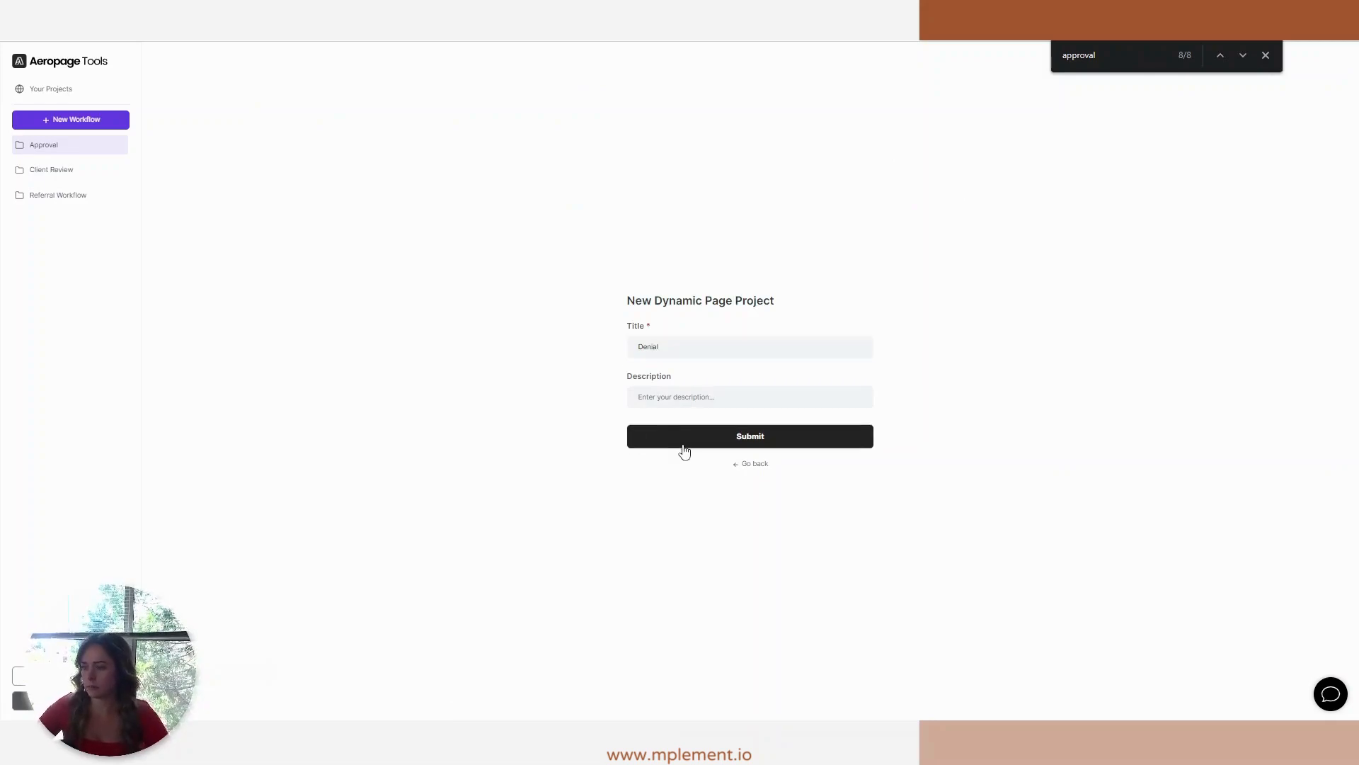
# Step: Connect the Denial page to Airtable with the copied view URL and accept the Privacy & Data notice
pyautogui.click(570, 354)
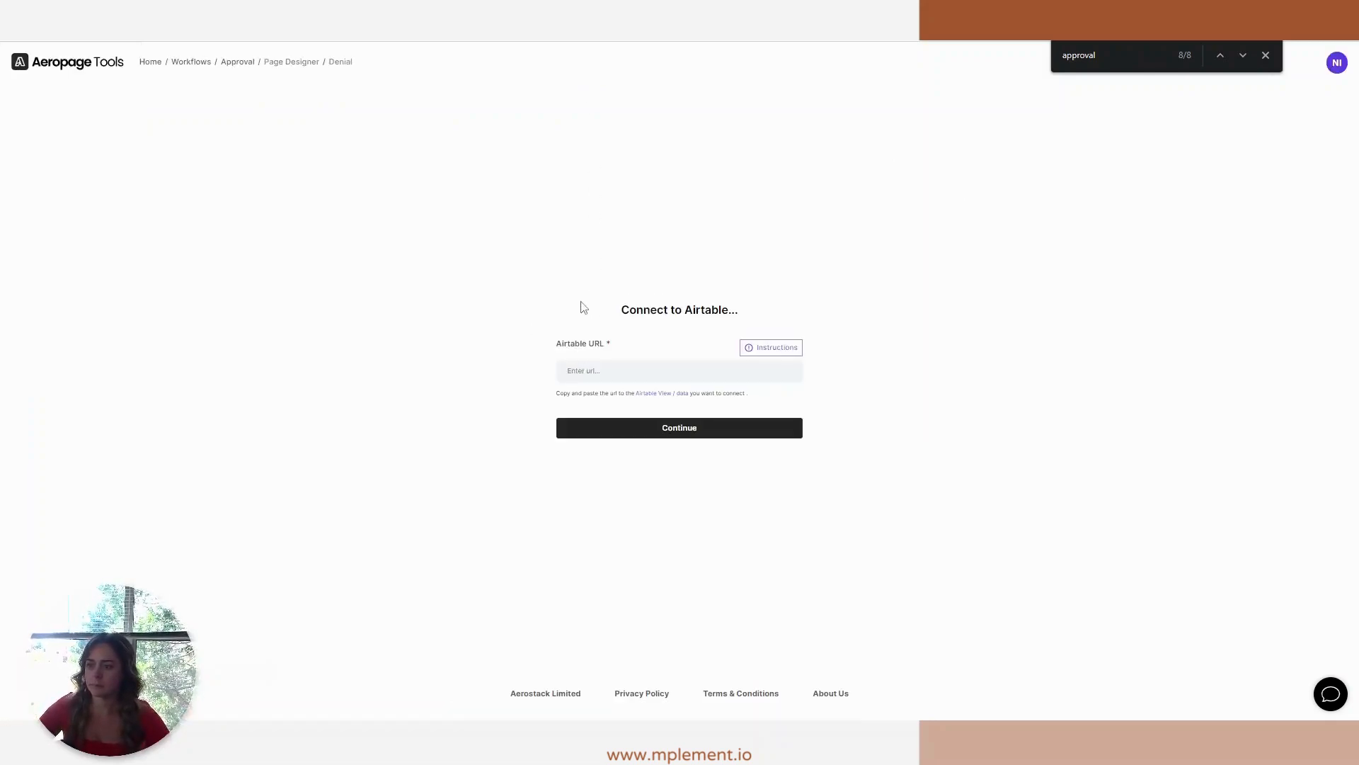
pyautogui.click(634, 368)
pyautogui.hotkey('ctrl', 'v')
pyautogui.click(619, 424)
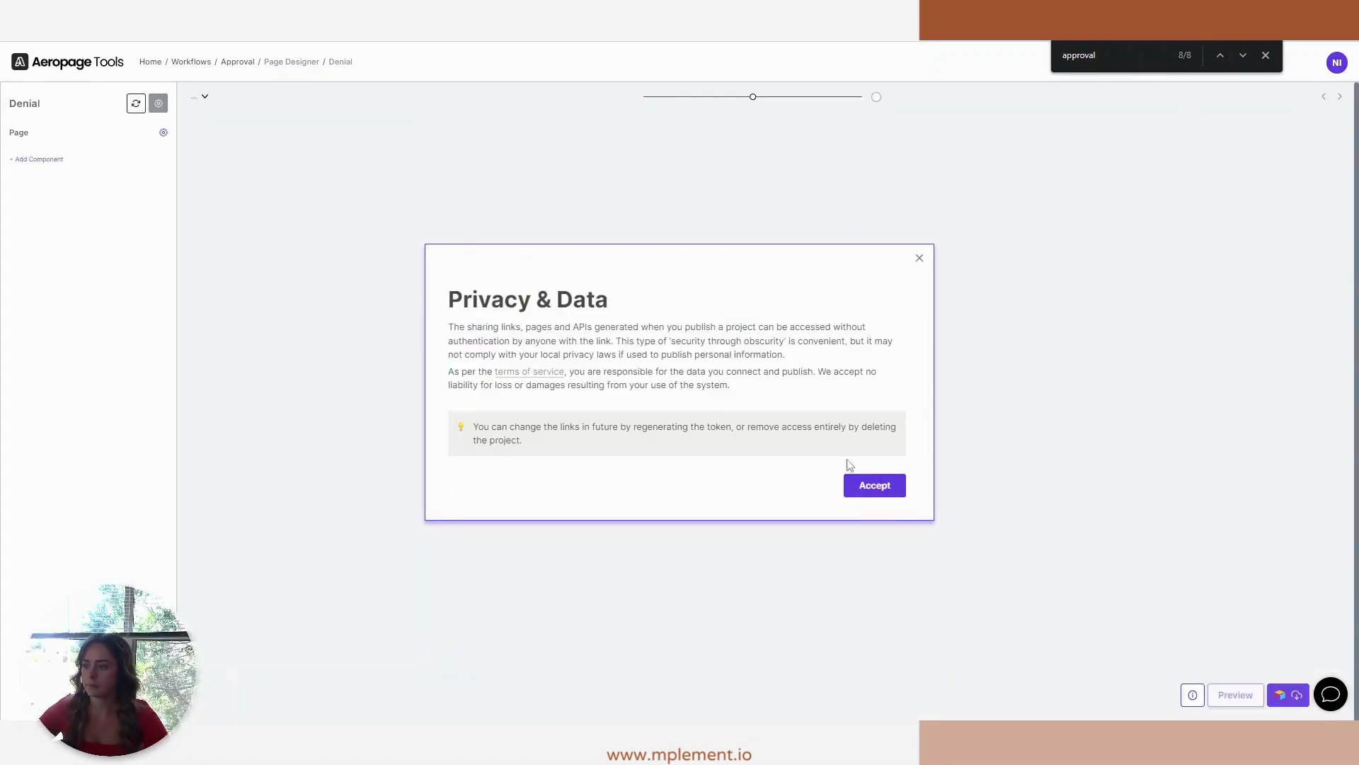
pyautogui.click(882, 488)
# Step: Add a Text component reading "Thank you for updating us." with "We will be in touch." on a second line
pyautogui.click(41, 160)
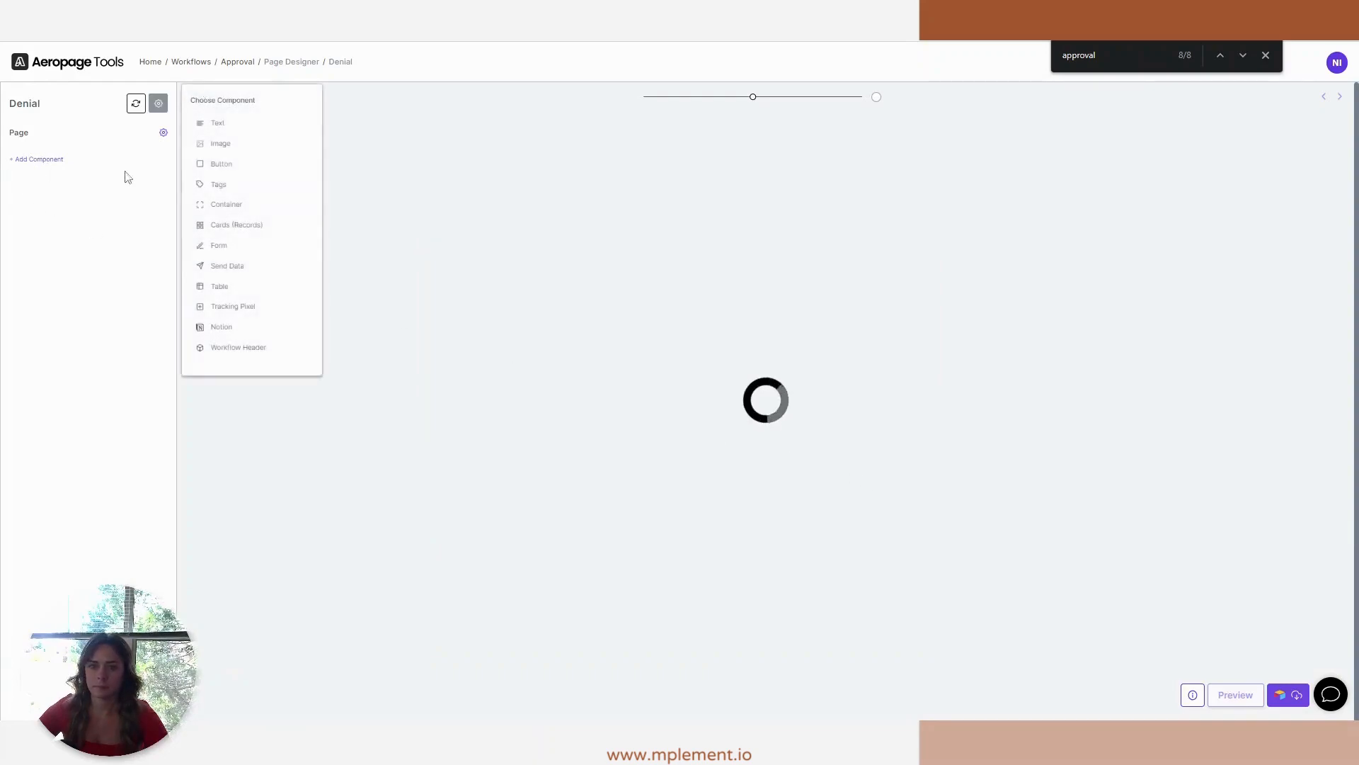
pyautogui.click(226, 131)
pyautogui.click(74, 208)
pyautogui.write('Th')
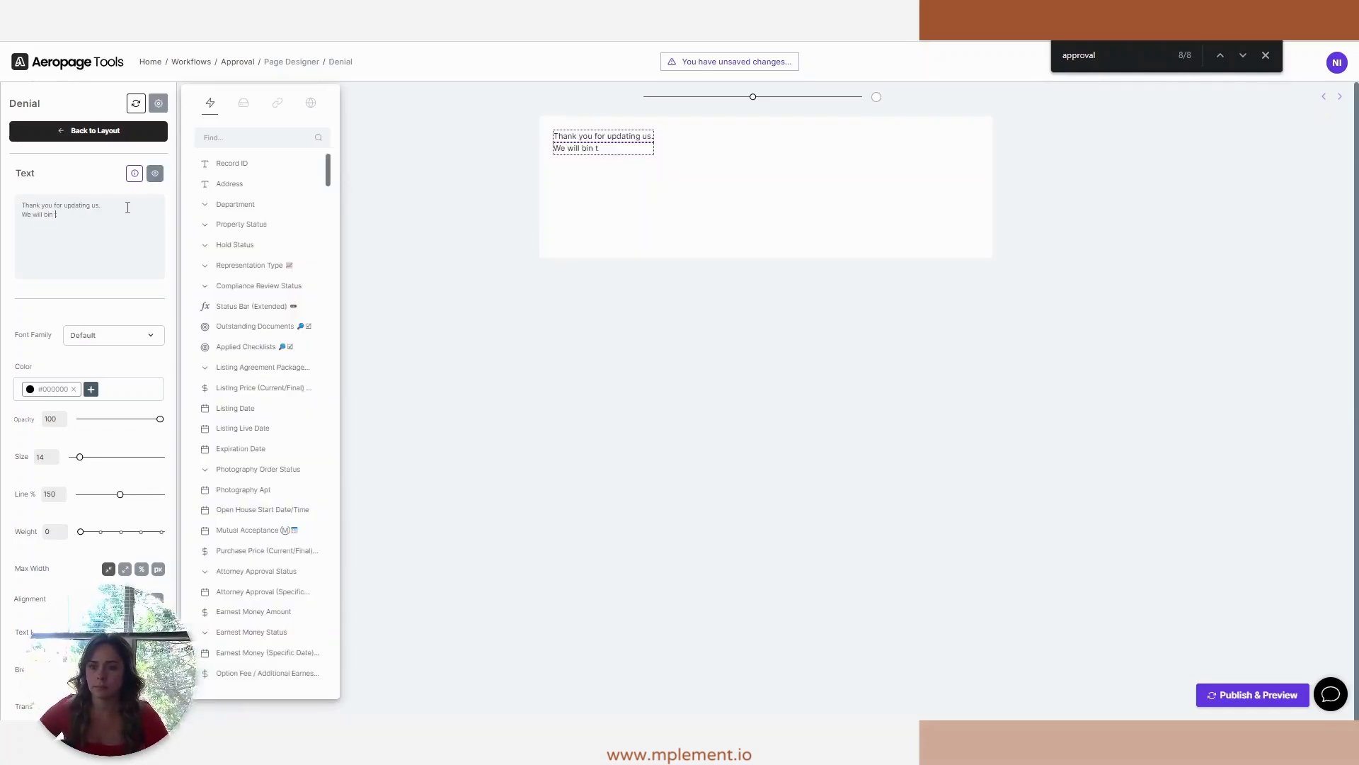
pyautogui.write('touch')
pyautogui.click(45, 214)
pyautogui.write('e')
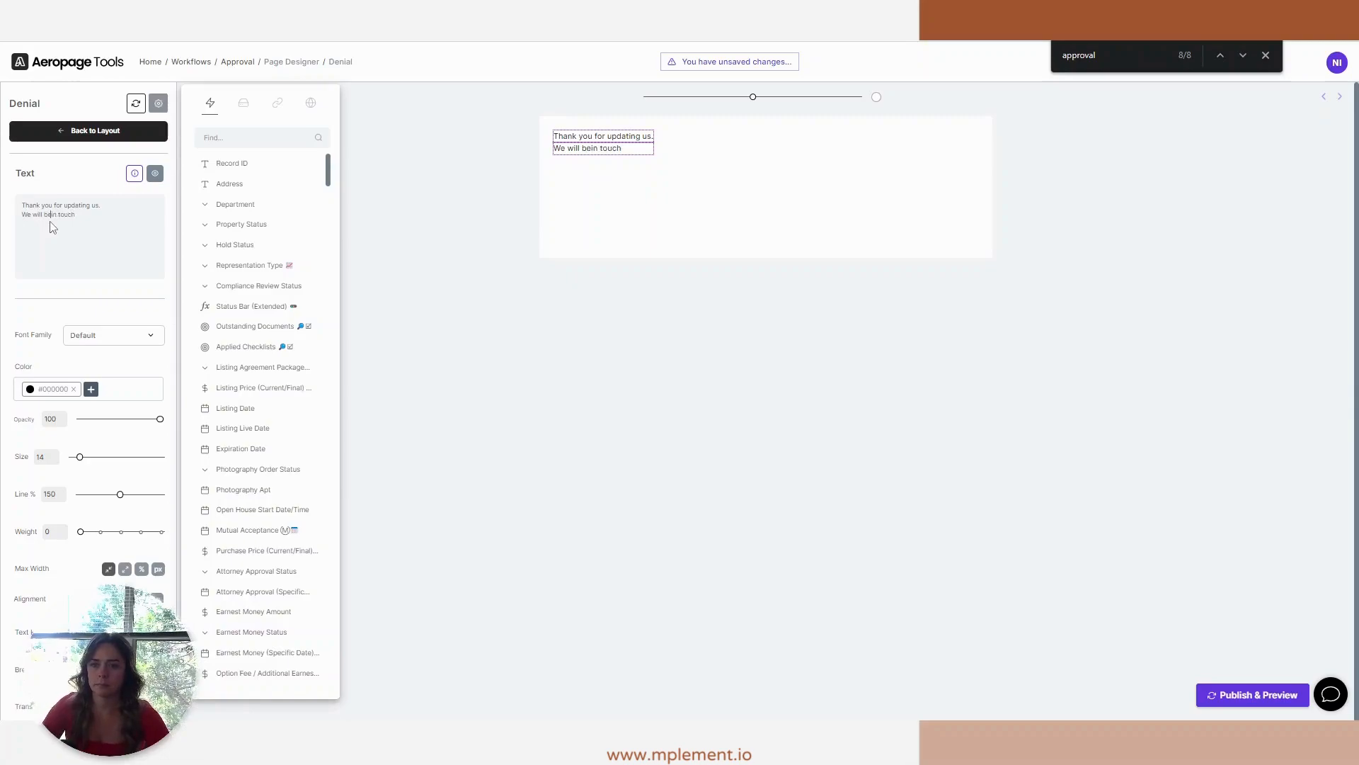
pyautogui.click(128, 228)
pyautogui.write('.')
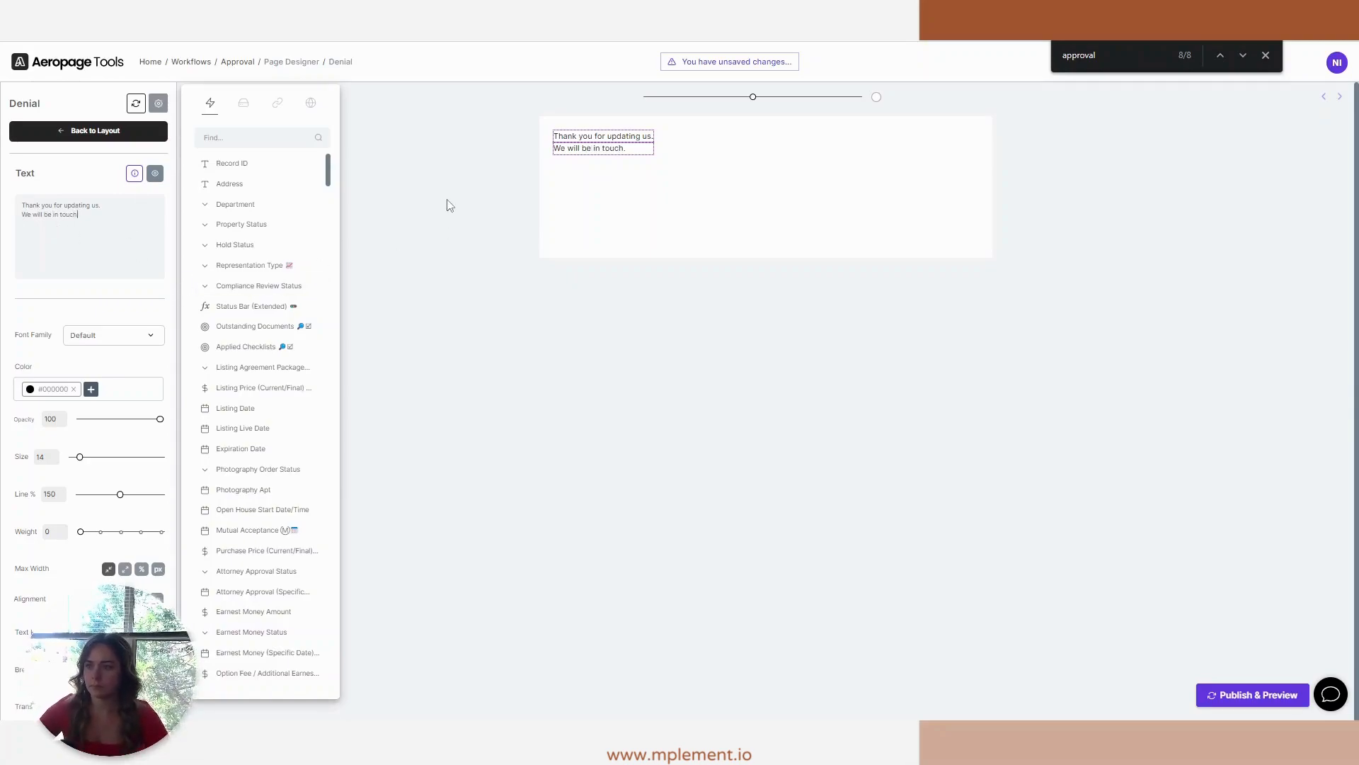
pyautogui.click(352, 122)
# Step: Add a Send Data component to the Denial page that edits a record through the Dynamic Page connection
pyautogui.click(38, 184)
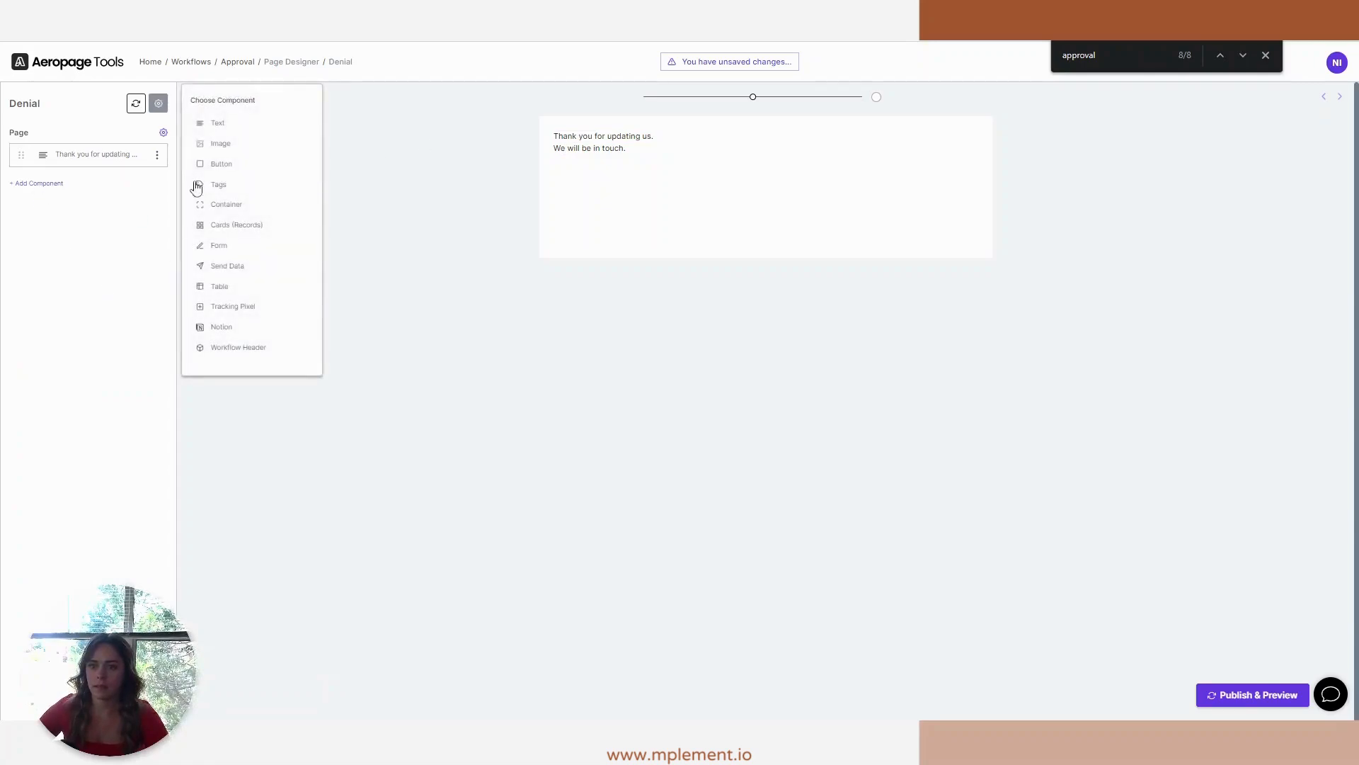
pyautogui.click(244, 246)
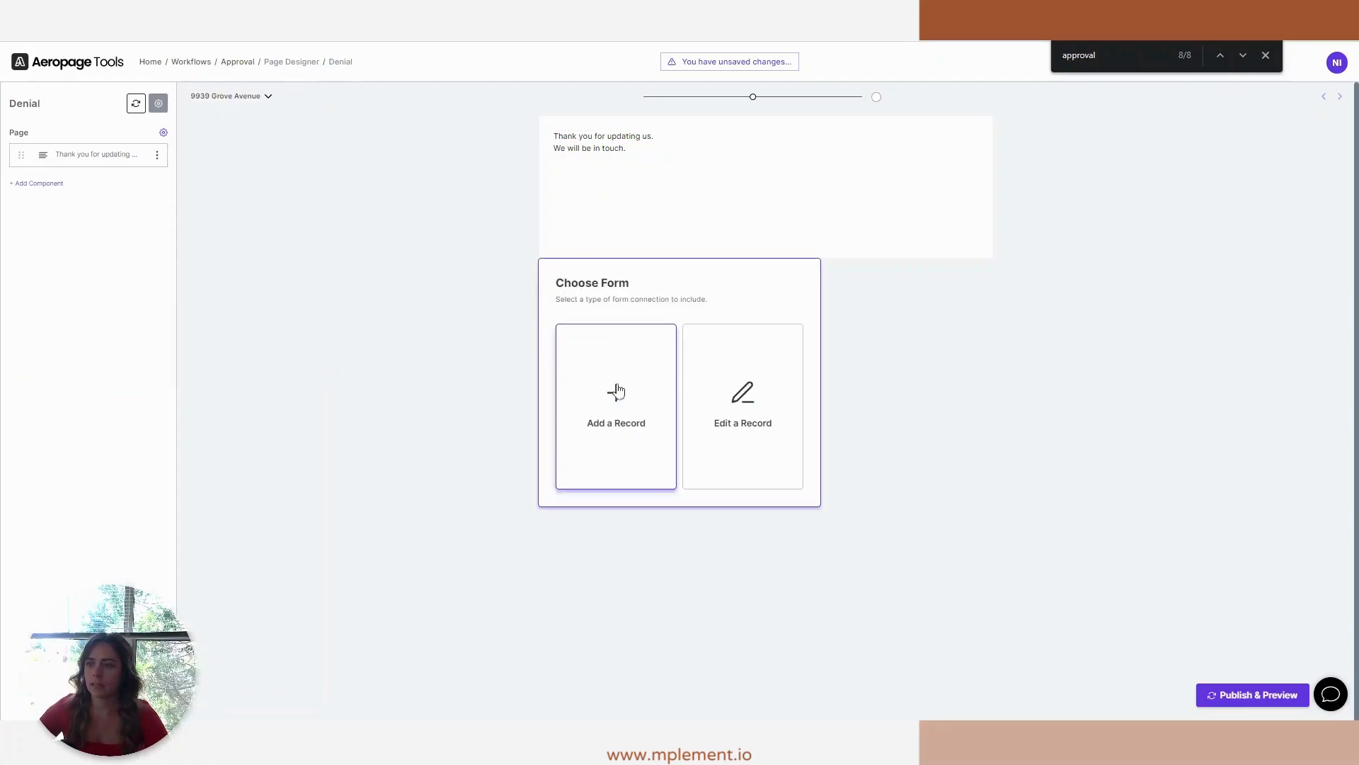
pyautogui.click(756, 391)
pyautogui.click(633, 356)
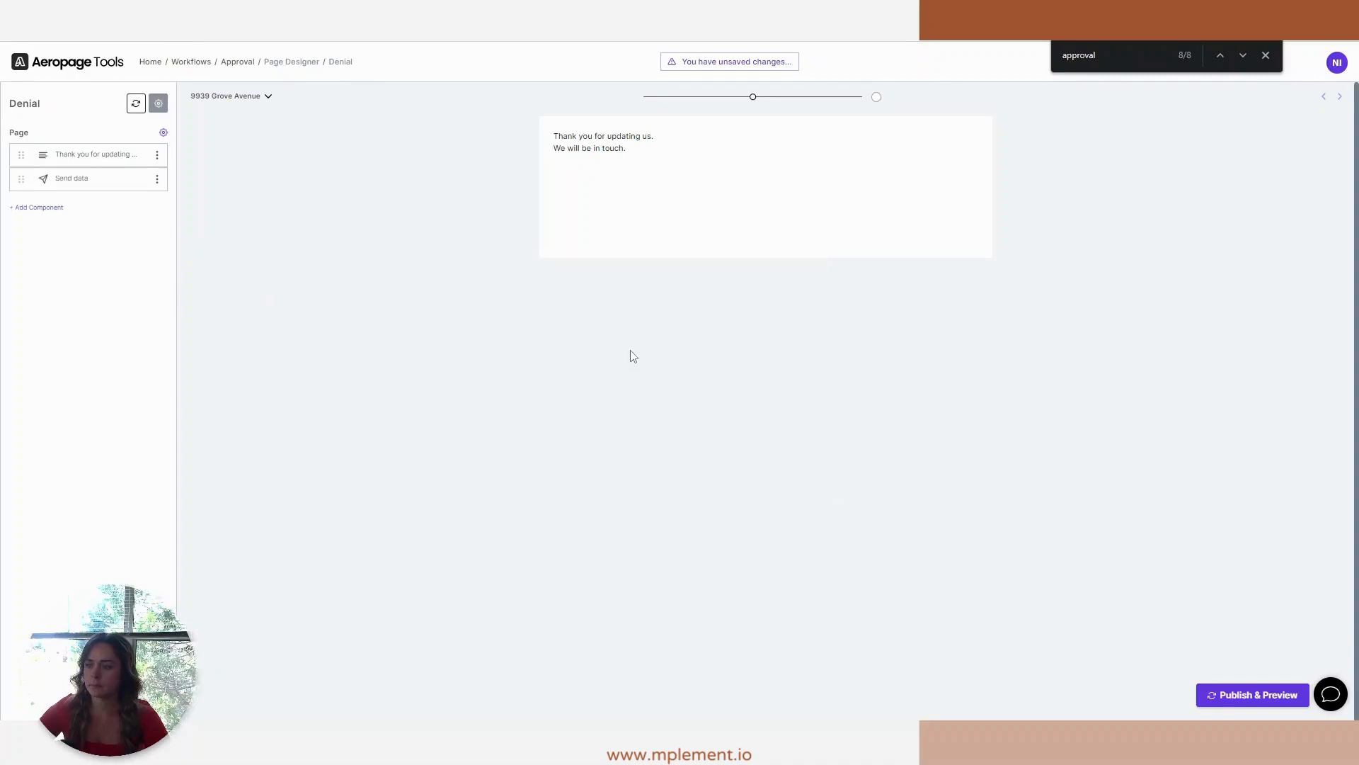
# Step: Find the Approval field among the Airtable fields and add it to the Denial page's Send Data component
pyautogui.click(1139, 59)
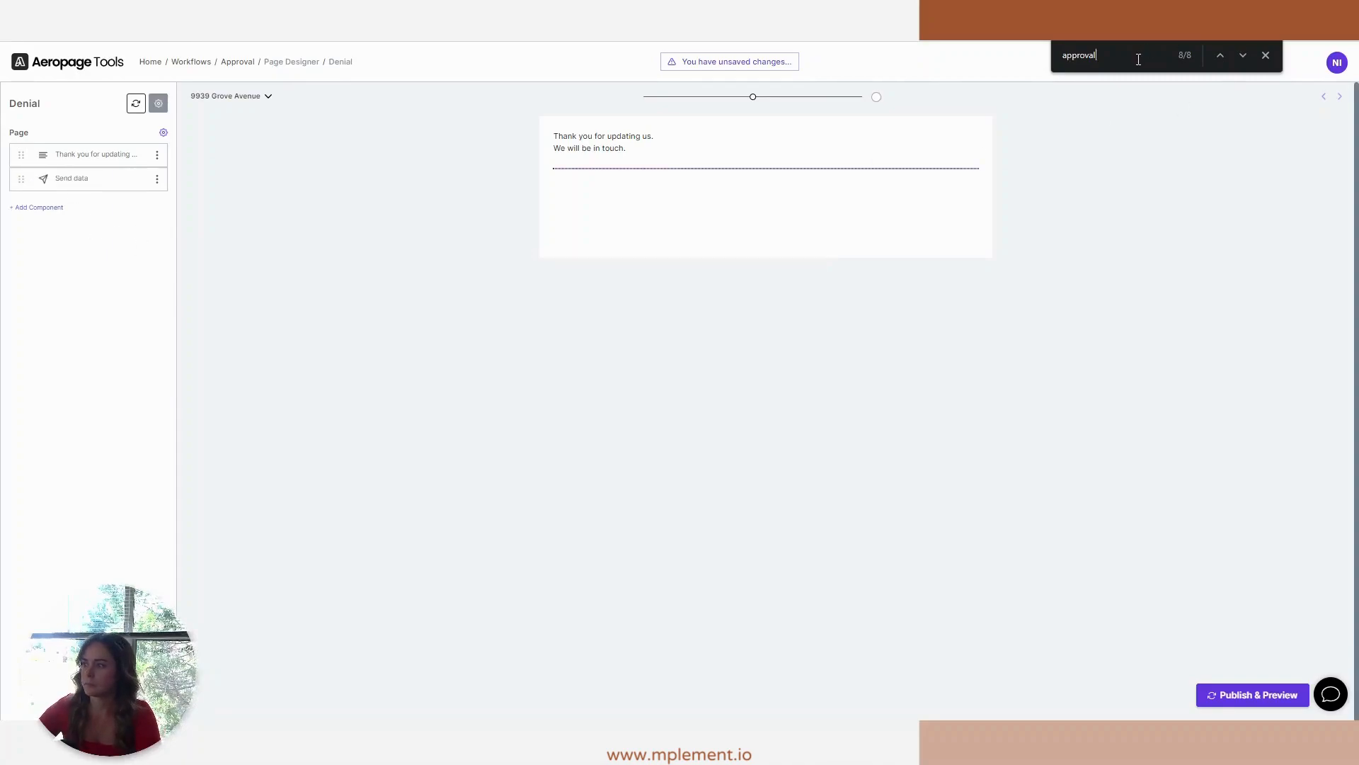
pyautogui.click(44, 199)
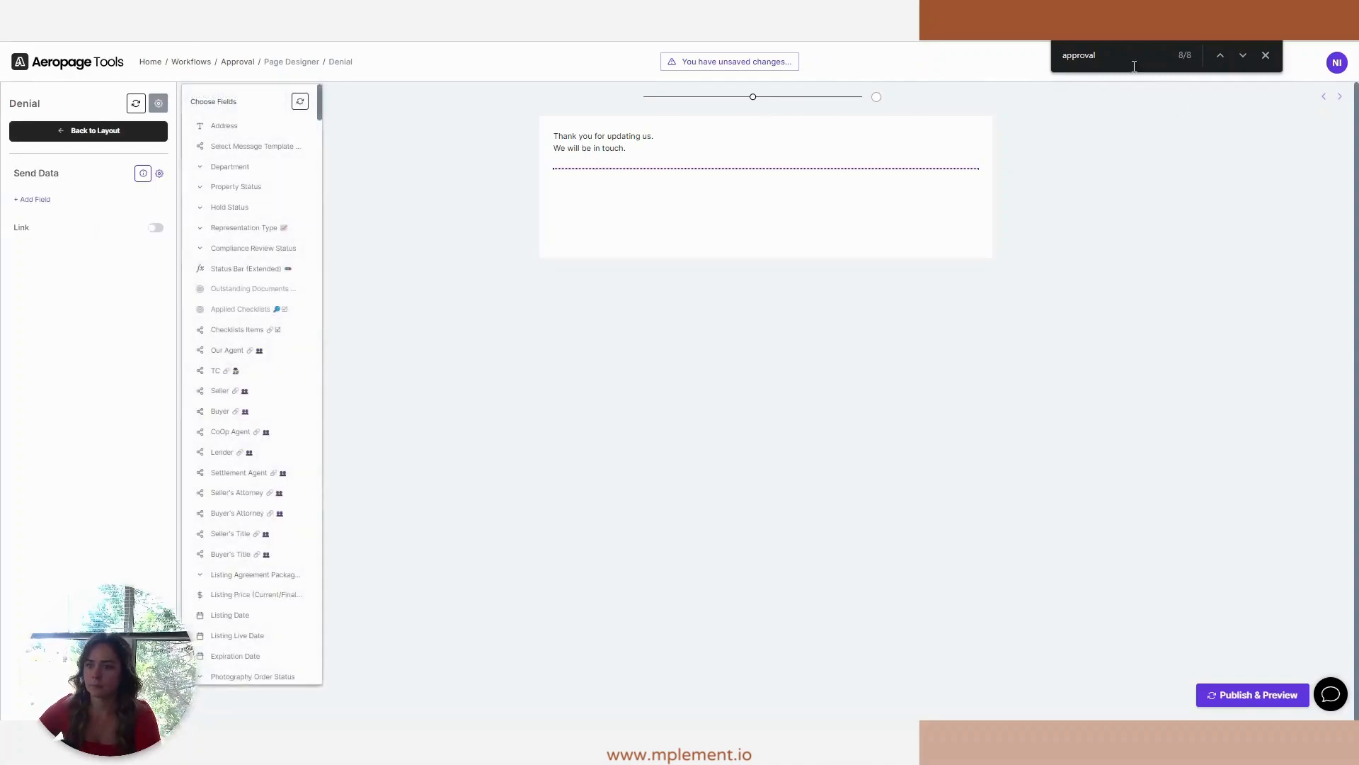
pyautogui.scroll(-10, 267, 425)
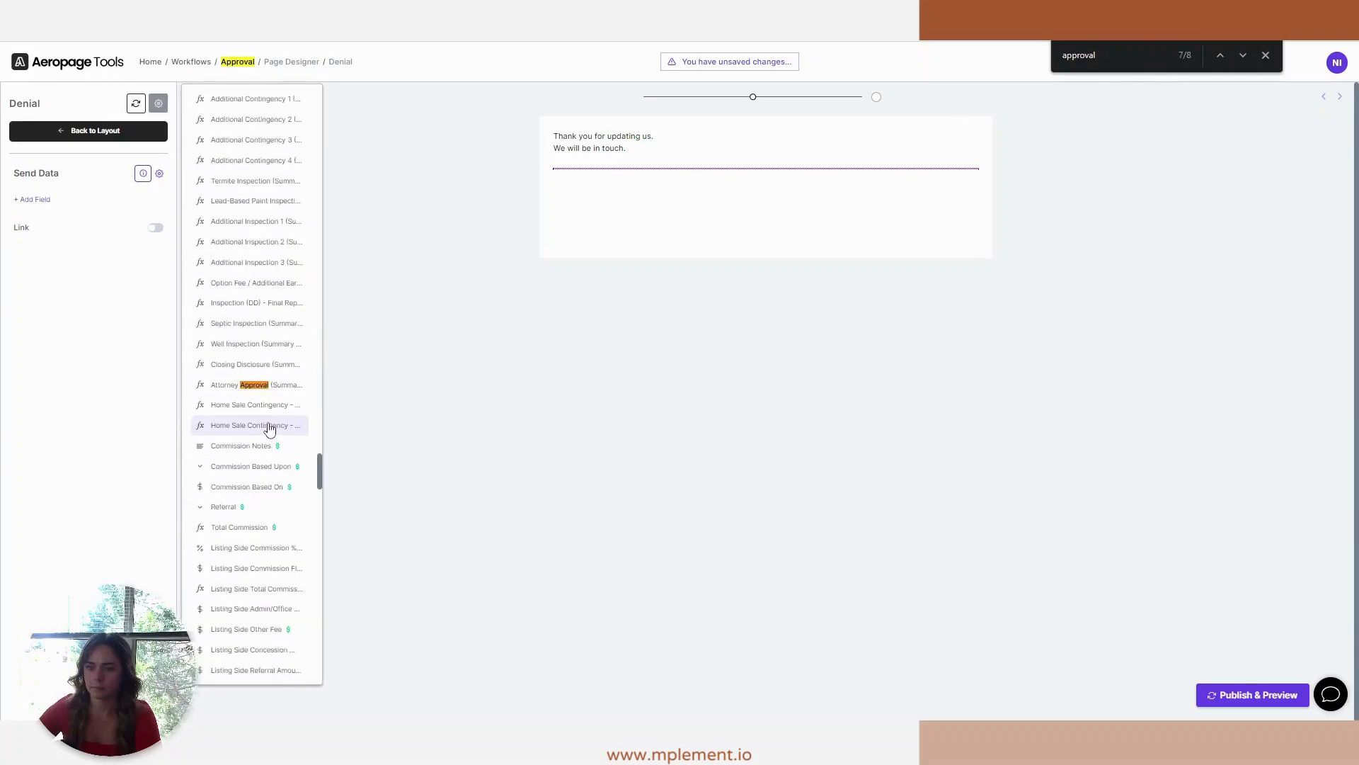
pyautogui.click(225, 384)
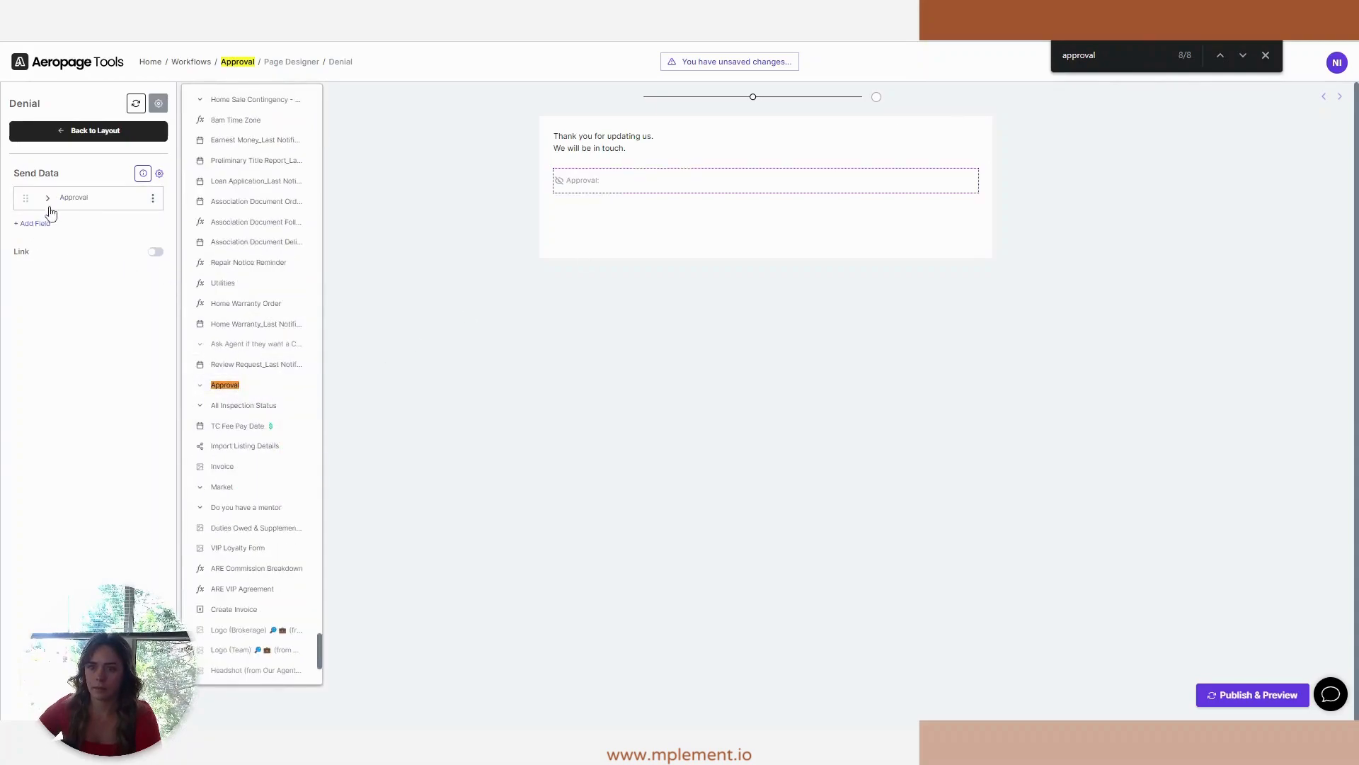
# Step: Set the Approval field's value to "No" and publish the Denial page
pyautogui.click(78, 196)
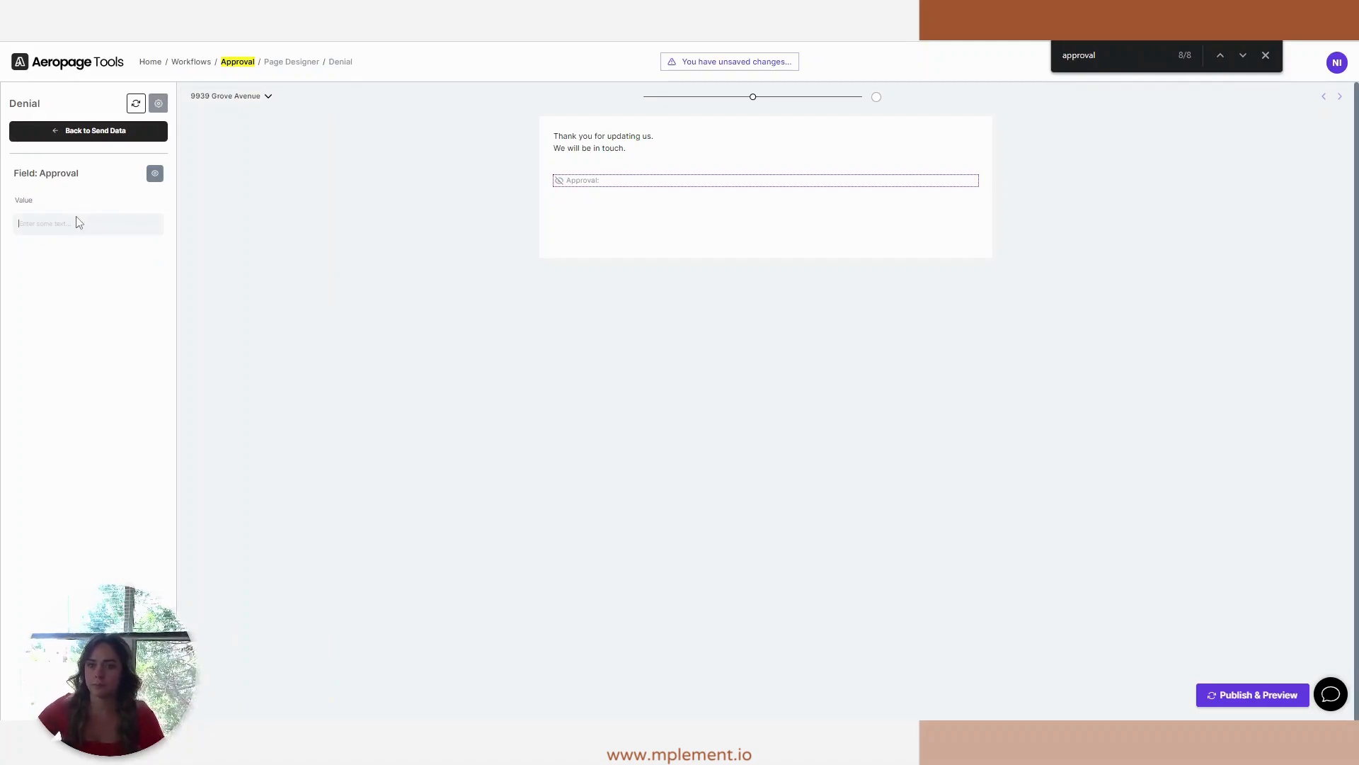
pyautogui.write('No')
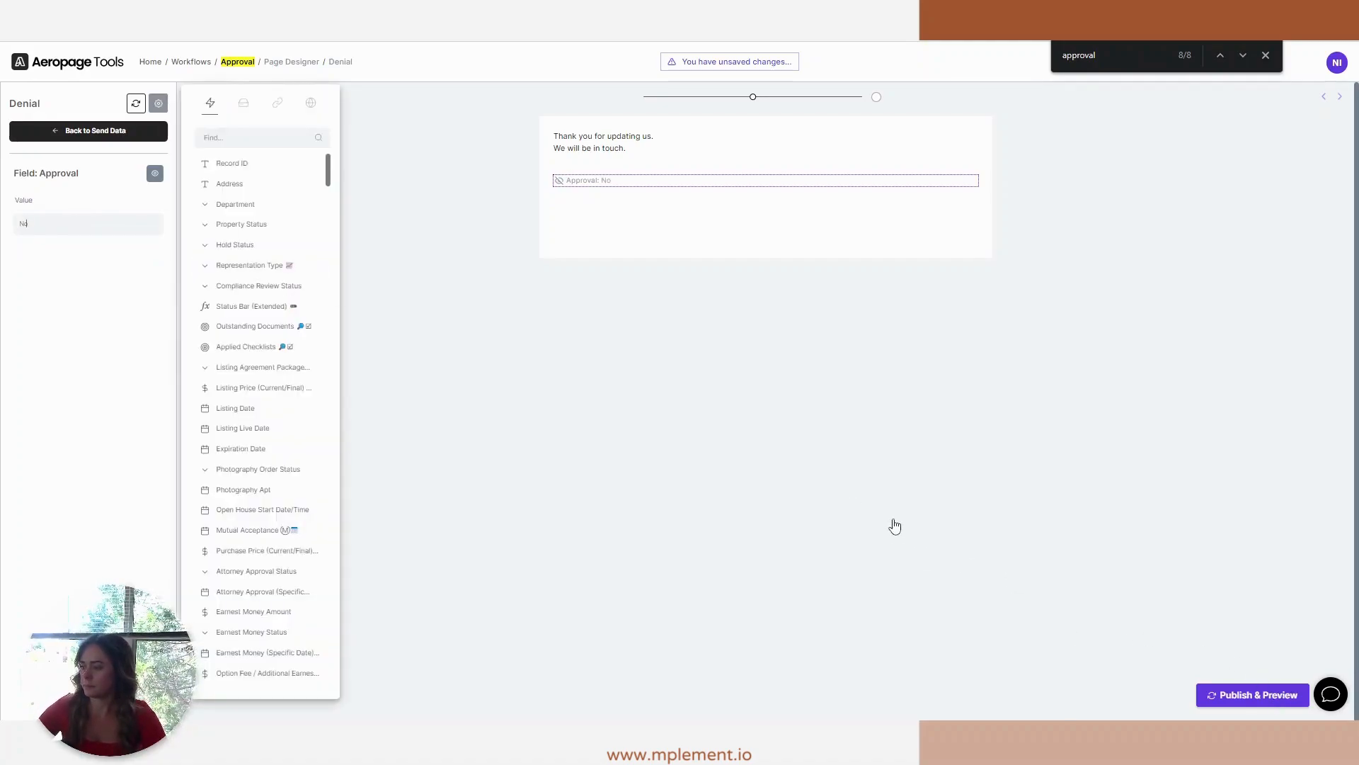
pyautogui.click(895, 524)
pyautogui.click(671, 338)
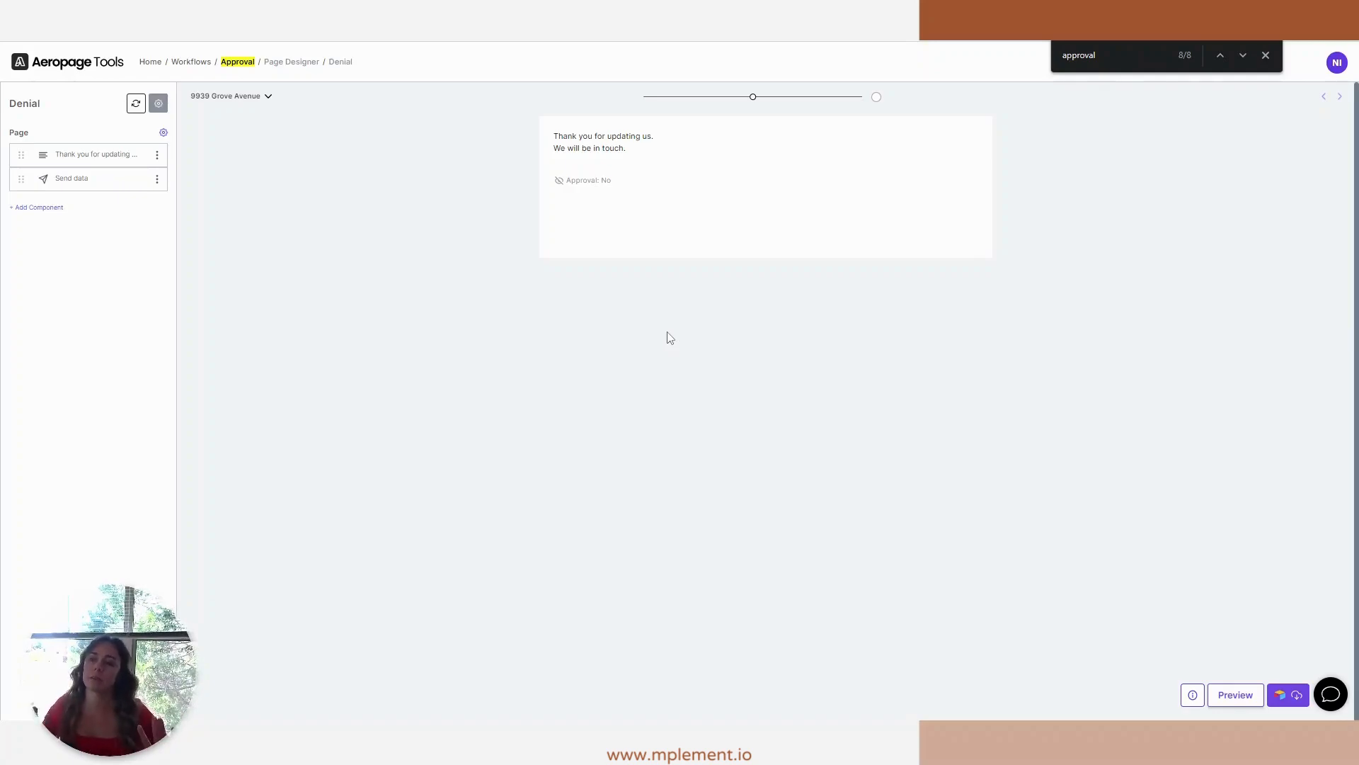
# Step: Return to the Approval workflow, open the Approval Email project, and link the button labelled Approved to the Approved page
pyautogui.click(242, 63)
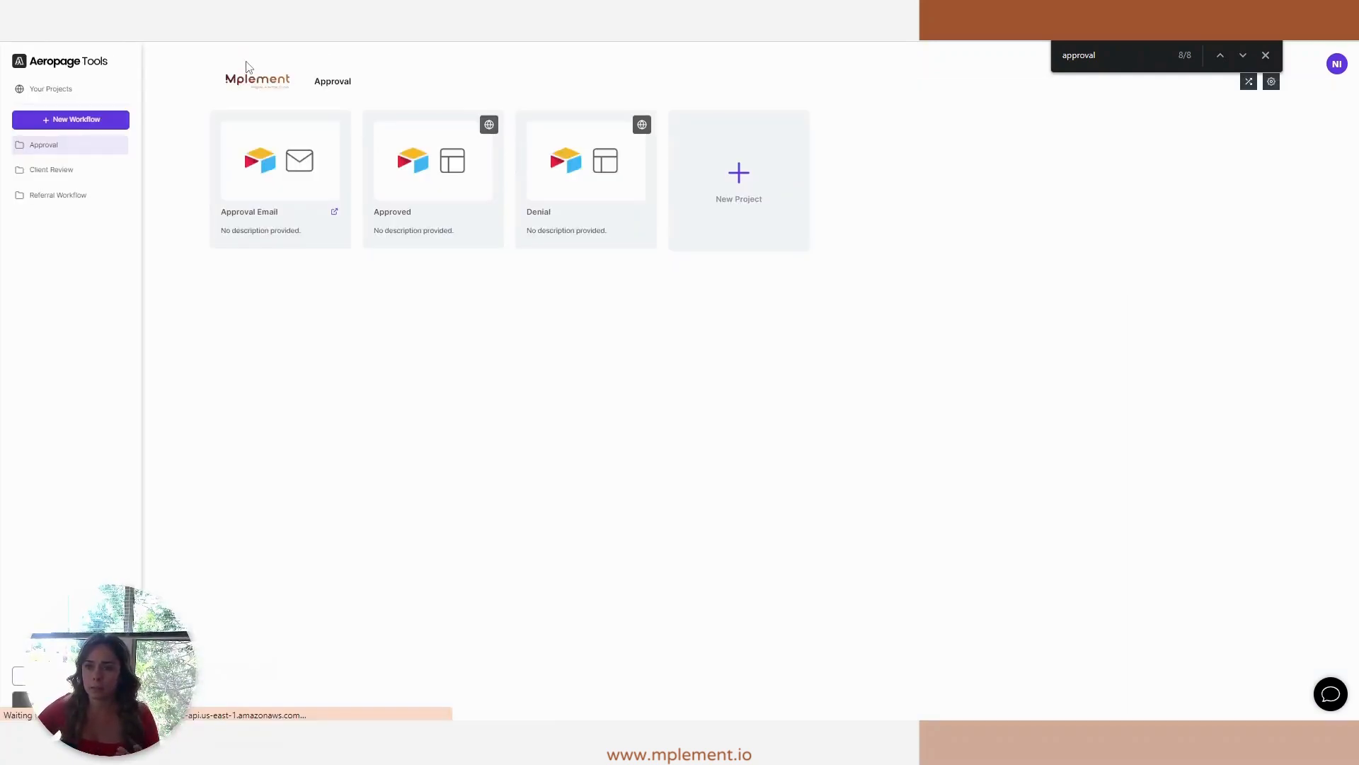
pyautogui.click(305, 190)
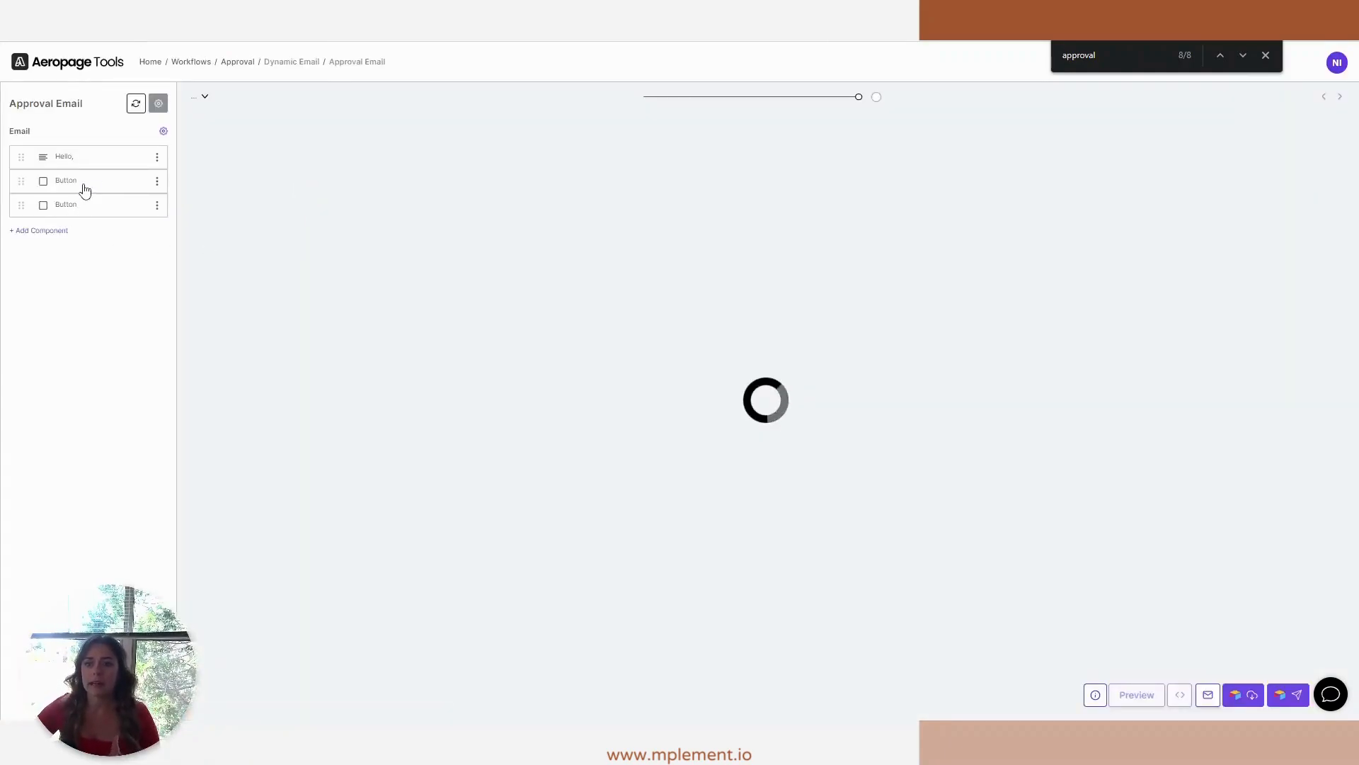
pyautogui.click(85, 186)
pyautogui.click(73, 278)
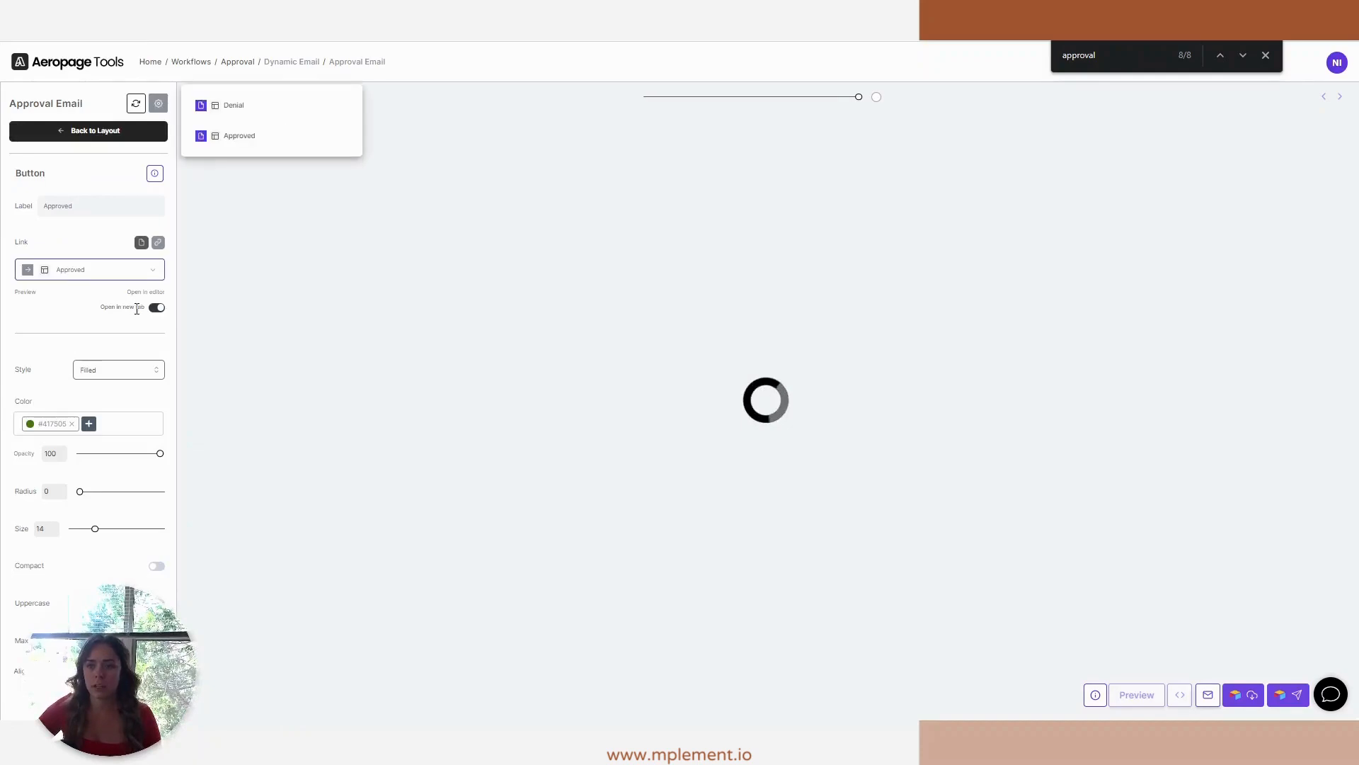
# Step: Link the Approved button to the Approved page and the Denied button to the Denial page, and publish the email
pyautogui.click(225, 137)
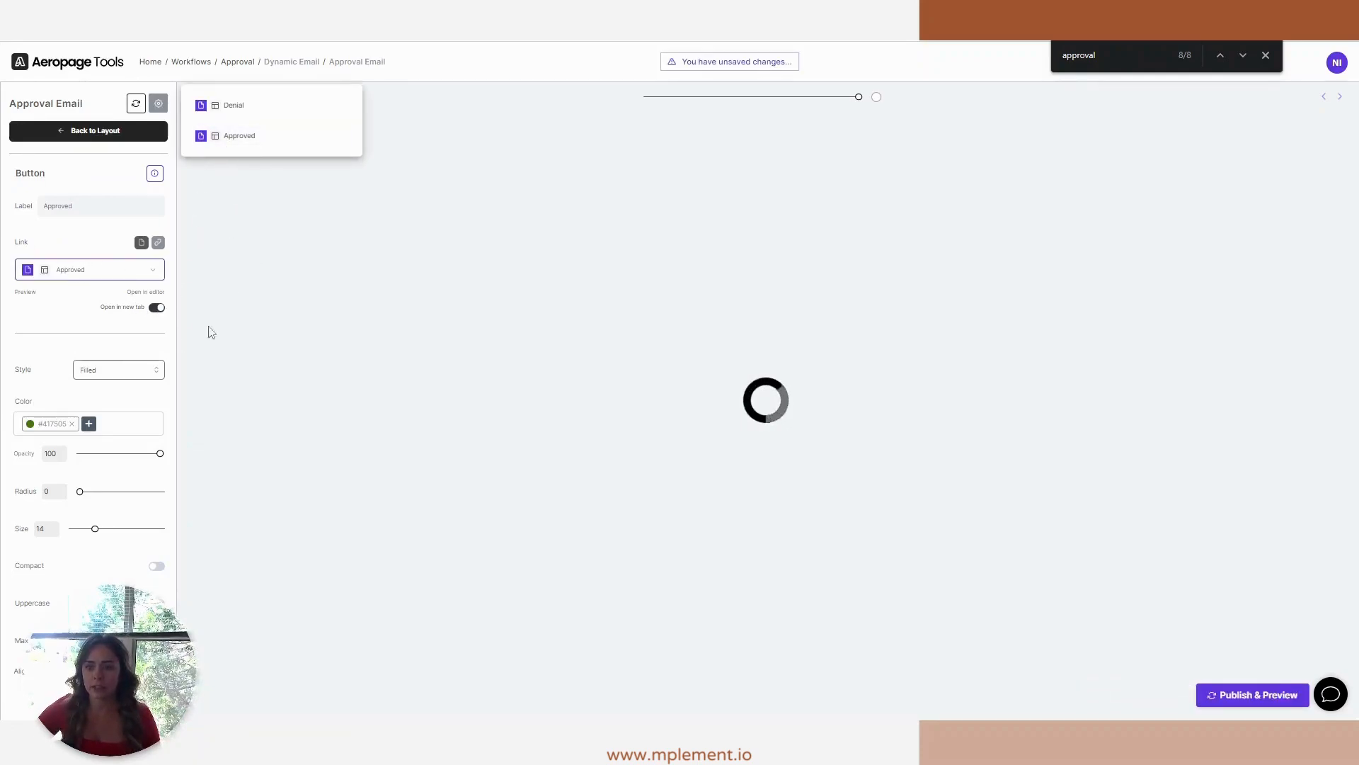
pyautogui.click(127, 131)
pyautogui.click(100, 206)
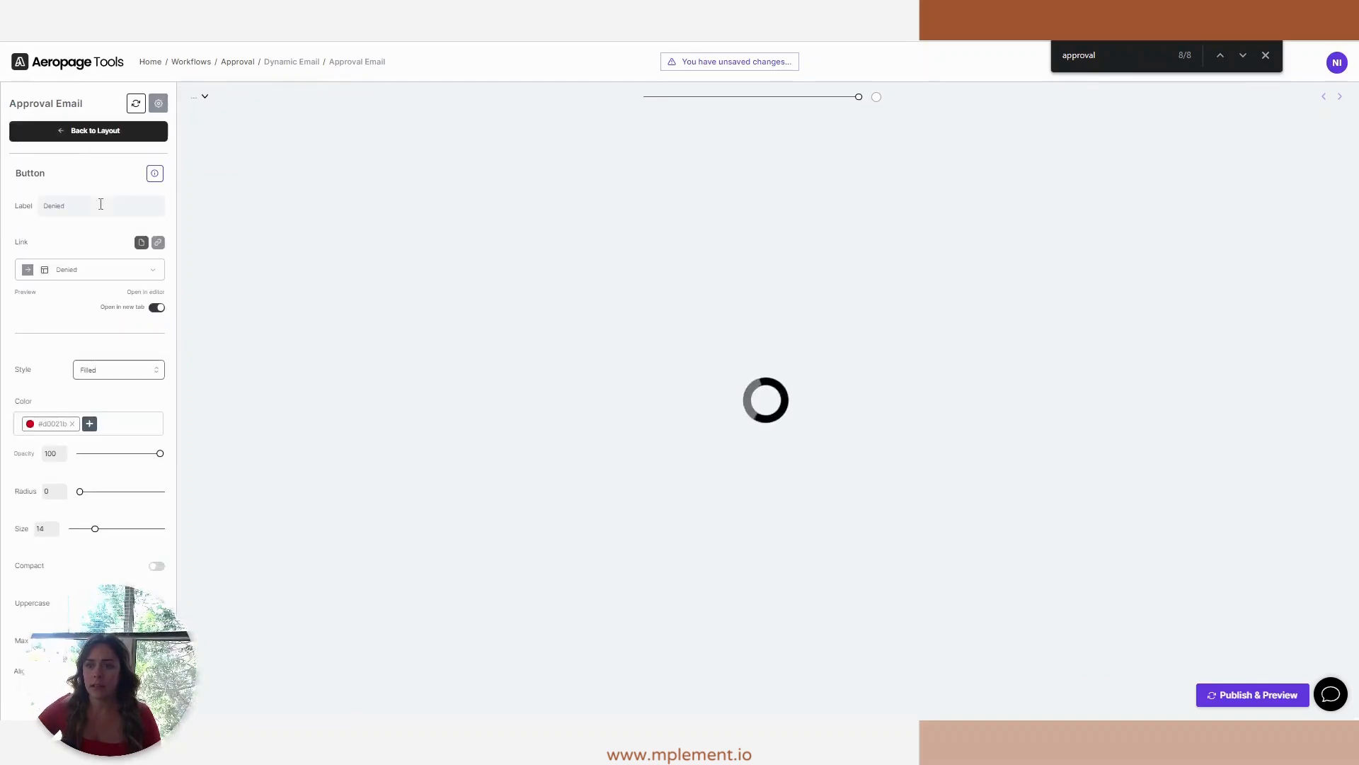
pyautogui.click(97, 269)
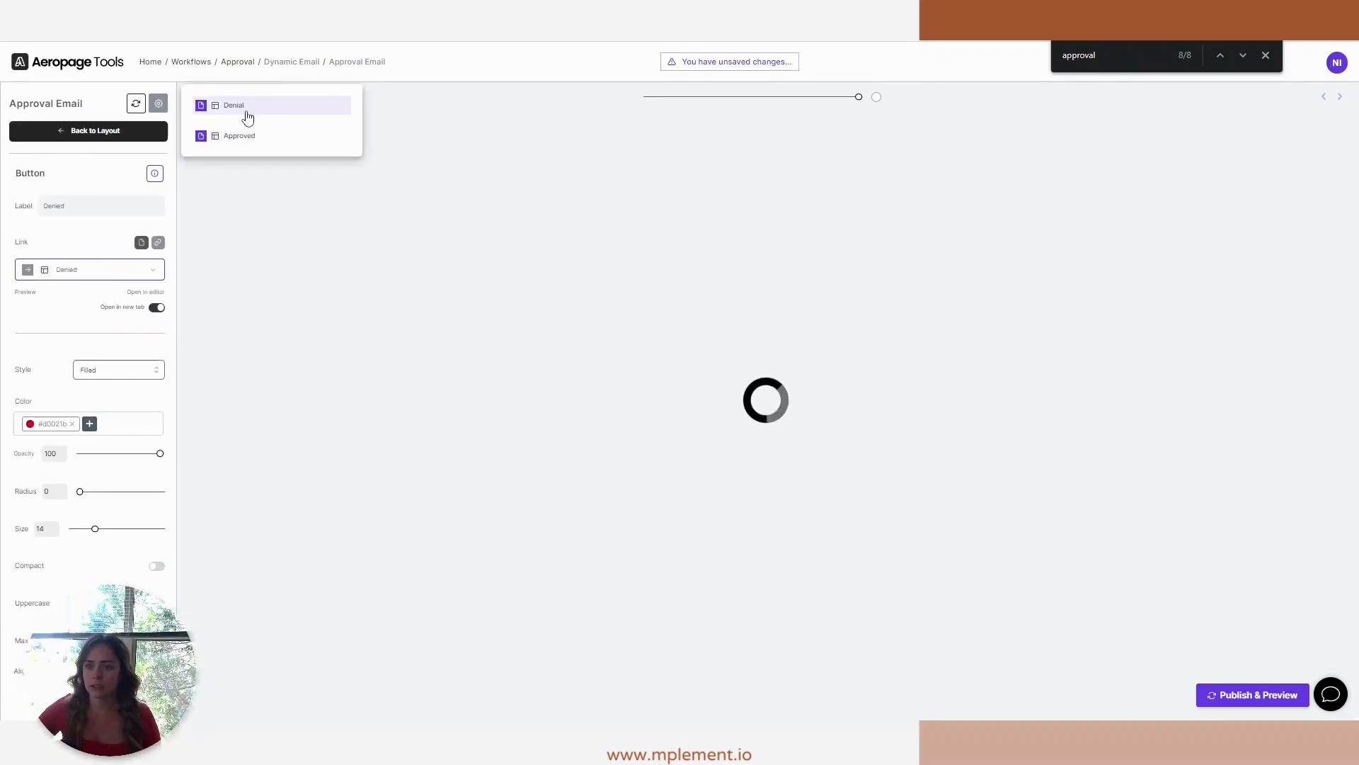
pyautogui.click(244, 110)
pyautogui.click(1236, 694)
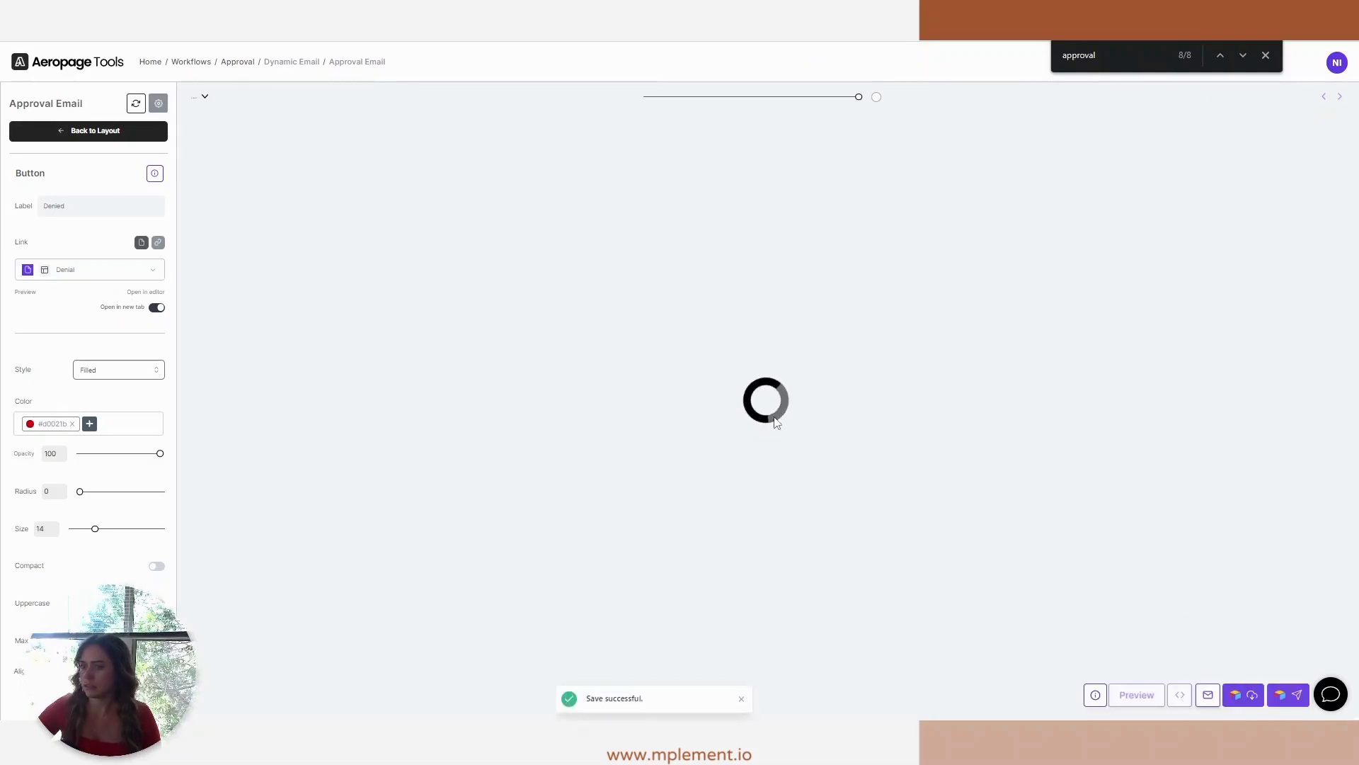
# Step: Check the page links assigned to the Approved and Denied buttons in the email preview
pyautogui.click(103, 132)
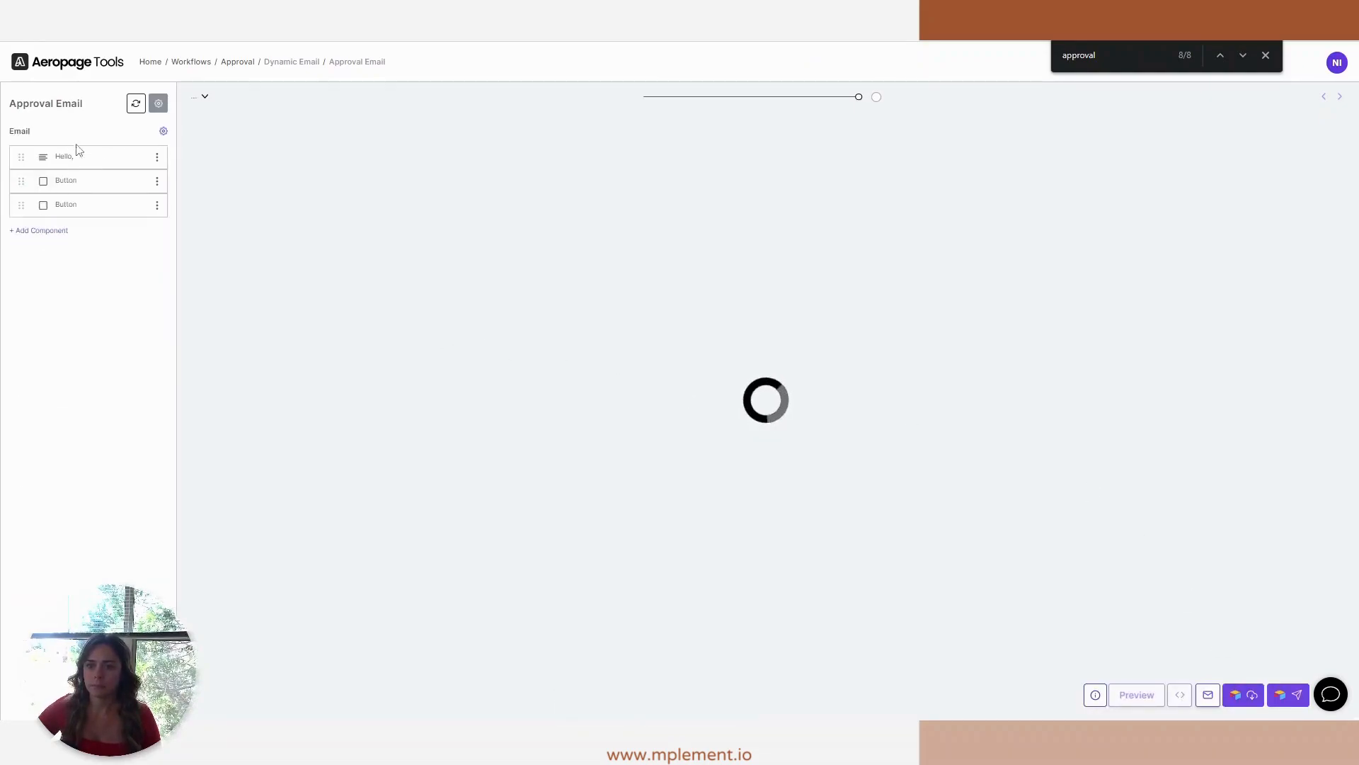
pyautogui.click(596, 192)
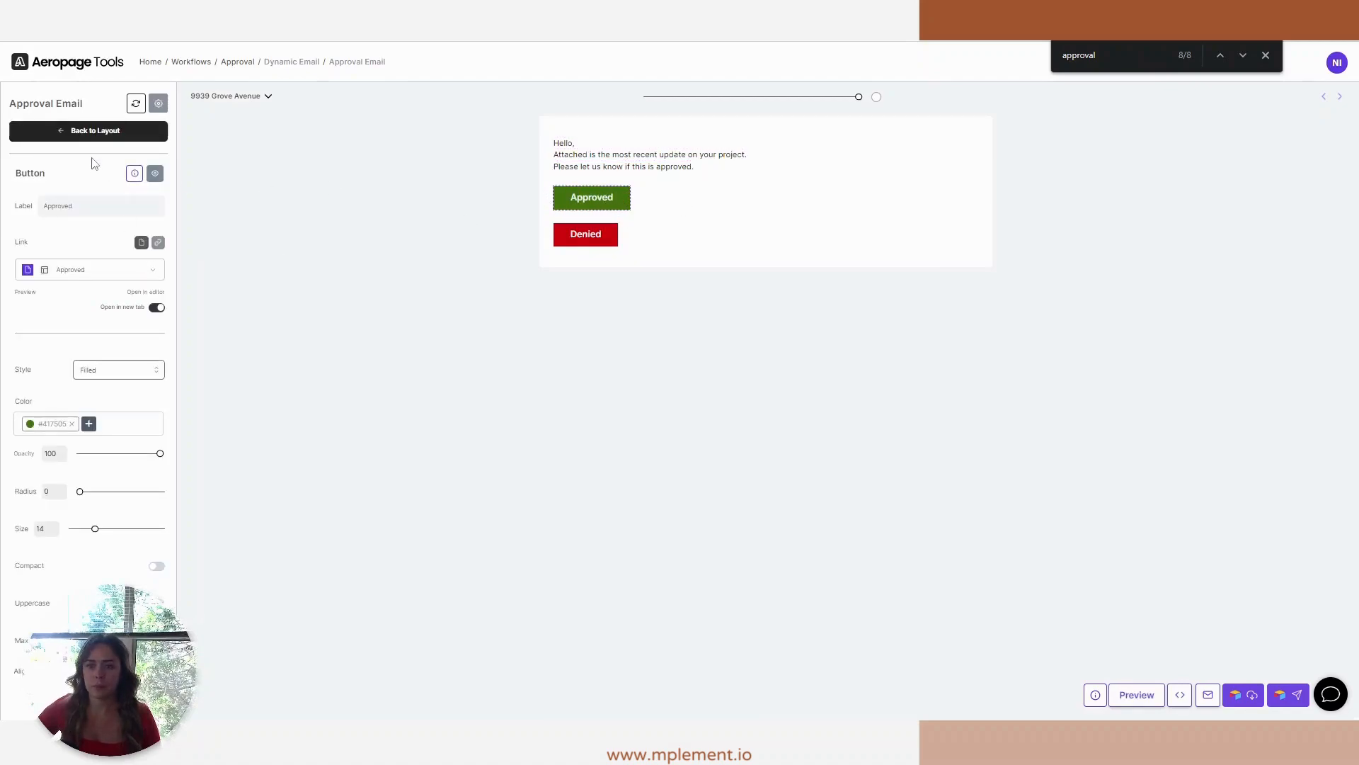
pyautogui.click(49, 270)
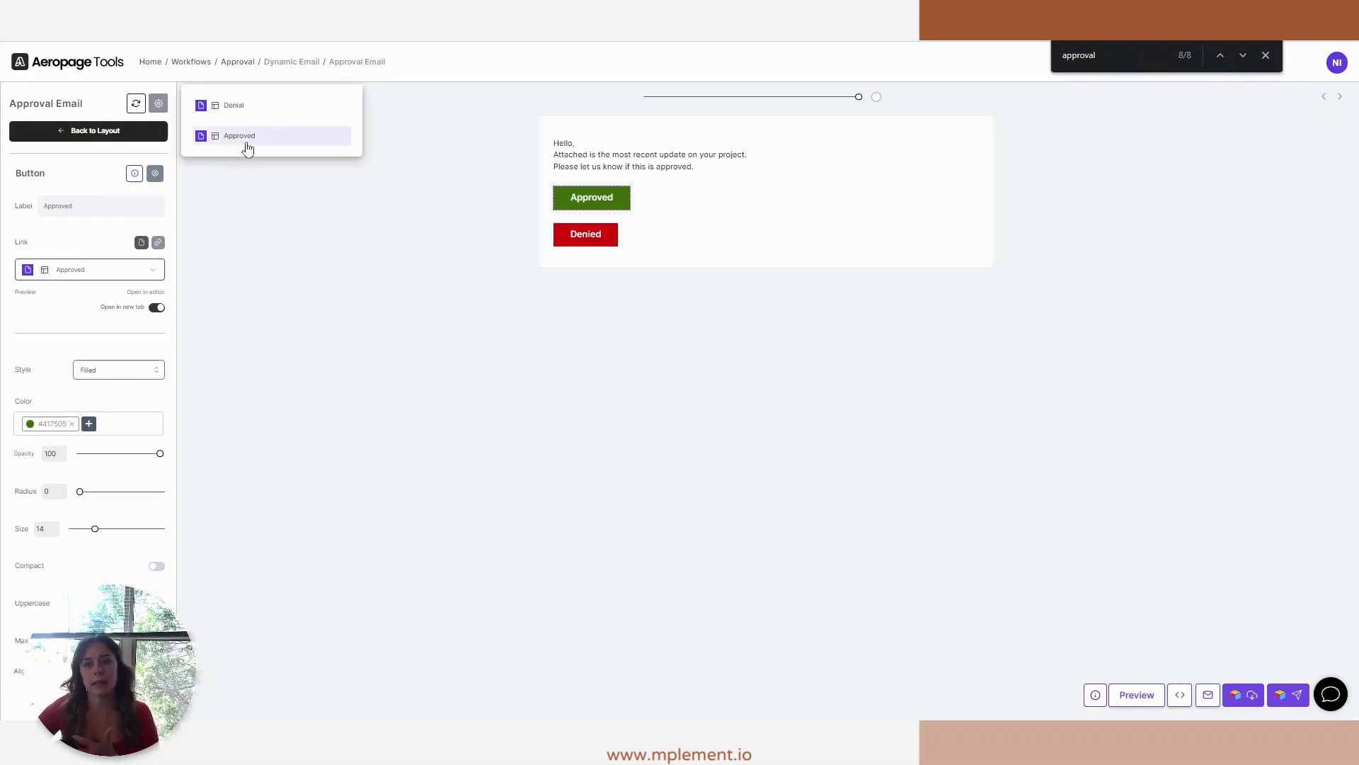
pyautogui.click(604, 238)
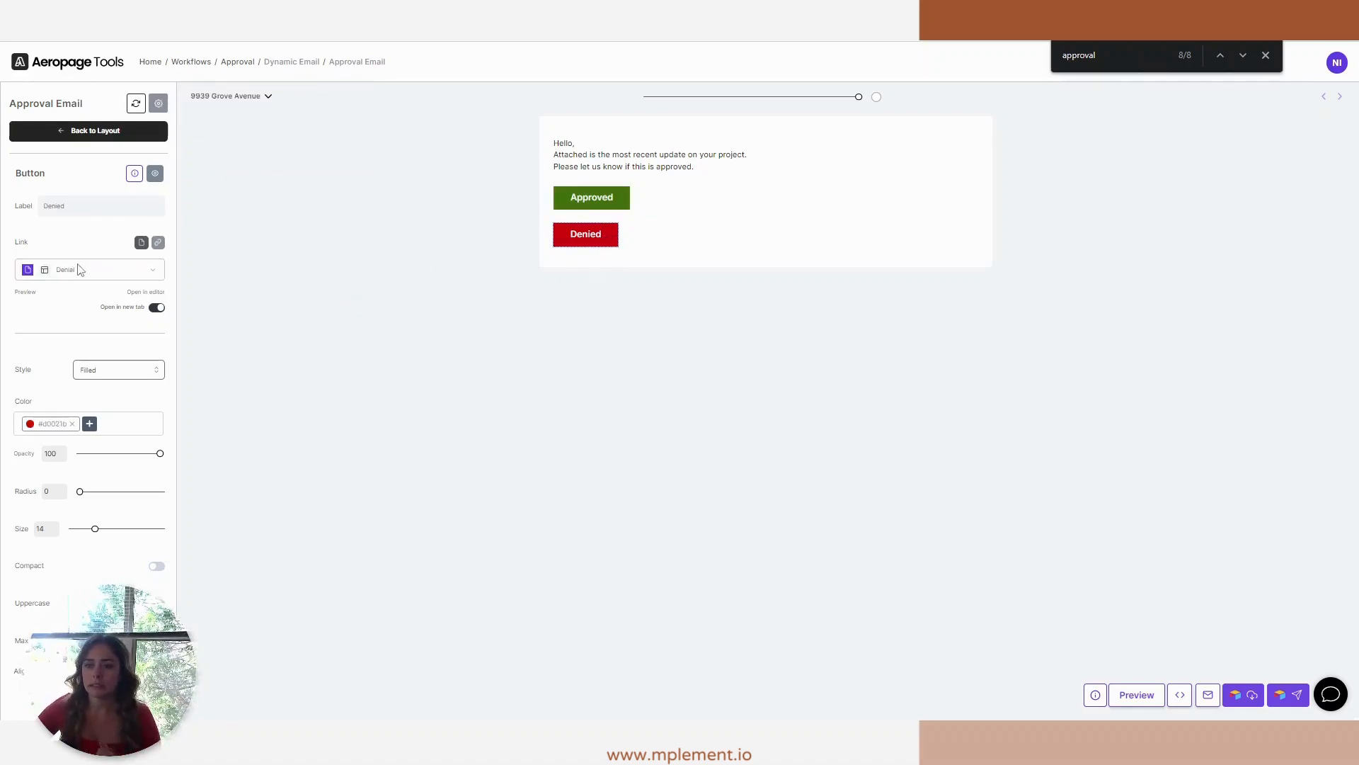
pyautogui.click(1062, 532)
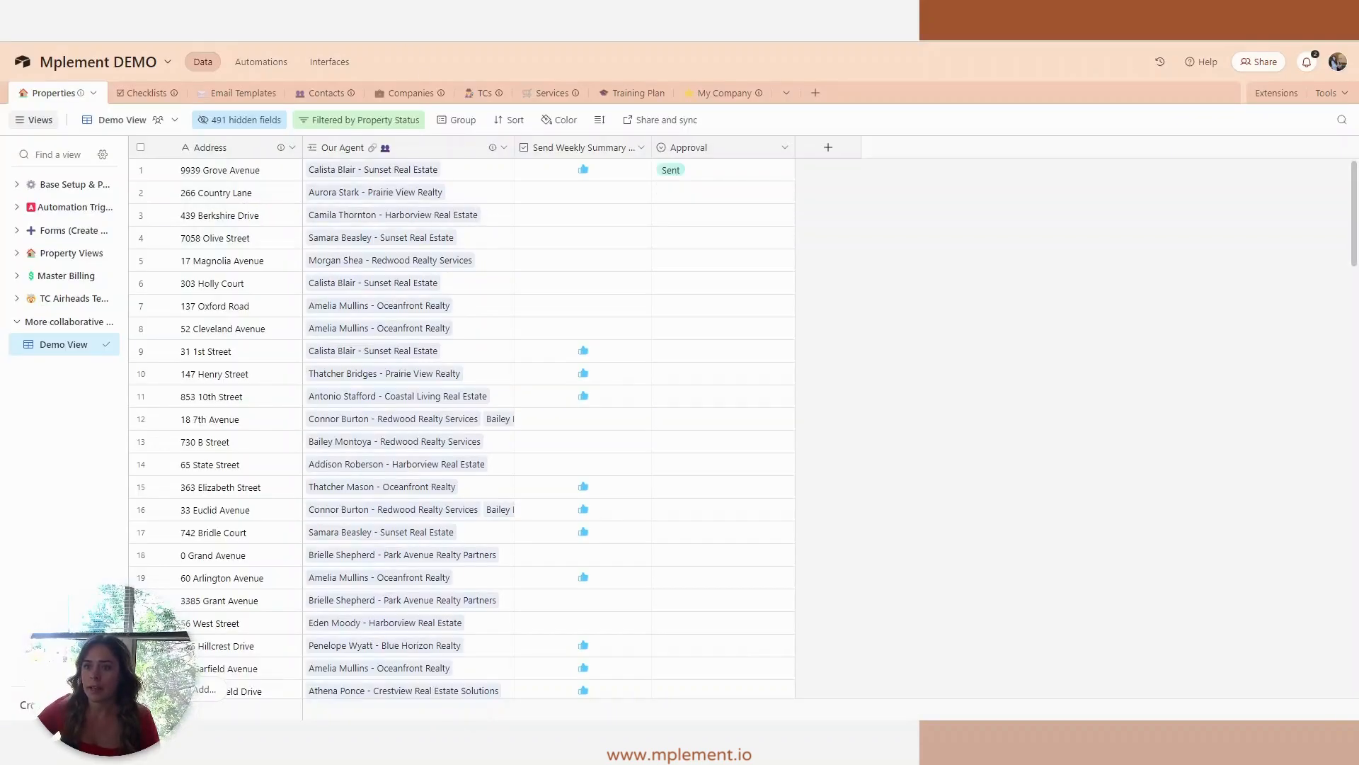
pyautogui.click(720, 171)
pyautogui.press('Delete')
pyautogui.click(586, 170)
pyautogui.click(1052, 249)
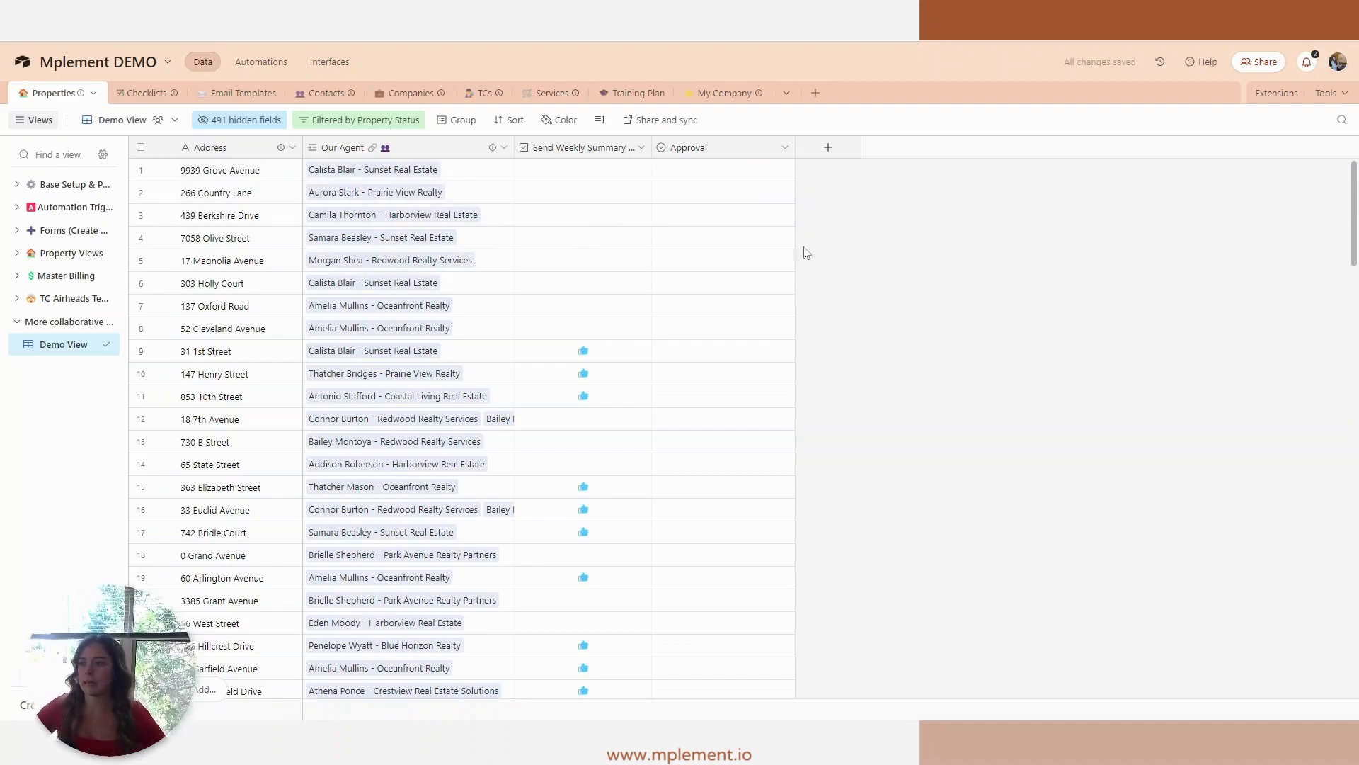
pyautogui.click(583, 170)
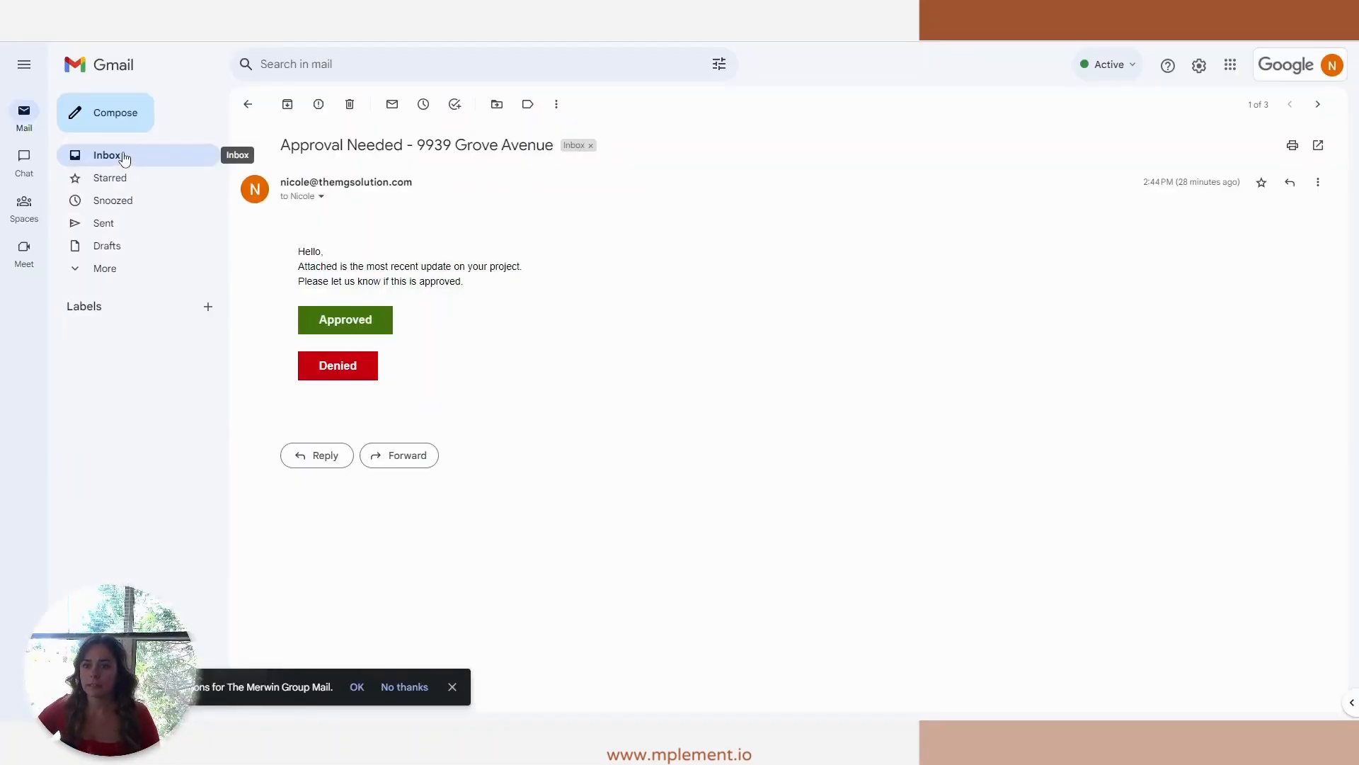
pyautogui.click(125, 160)
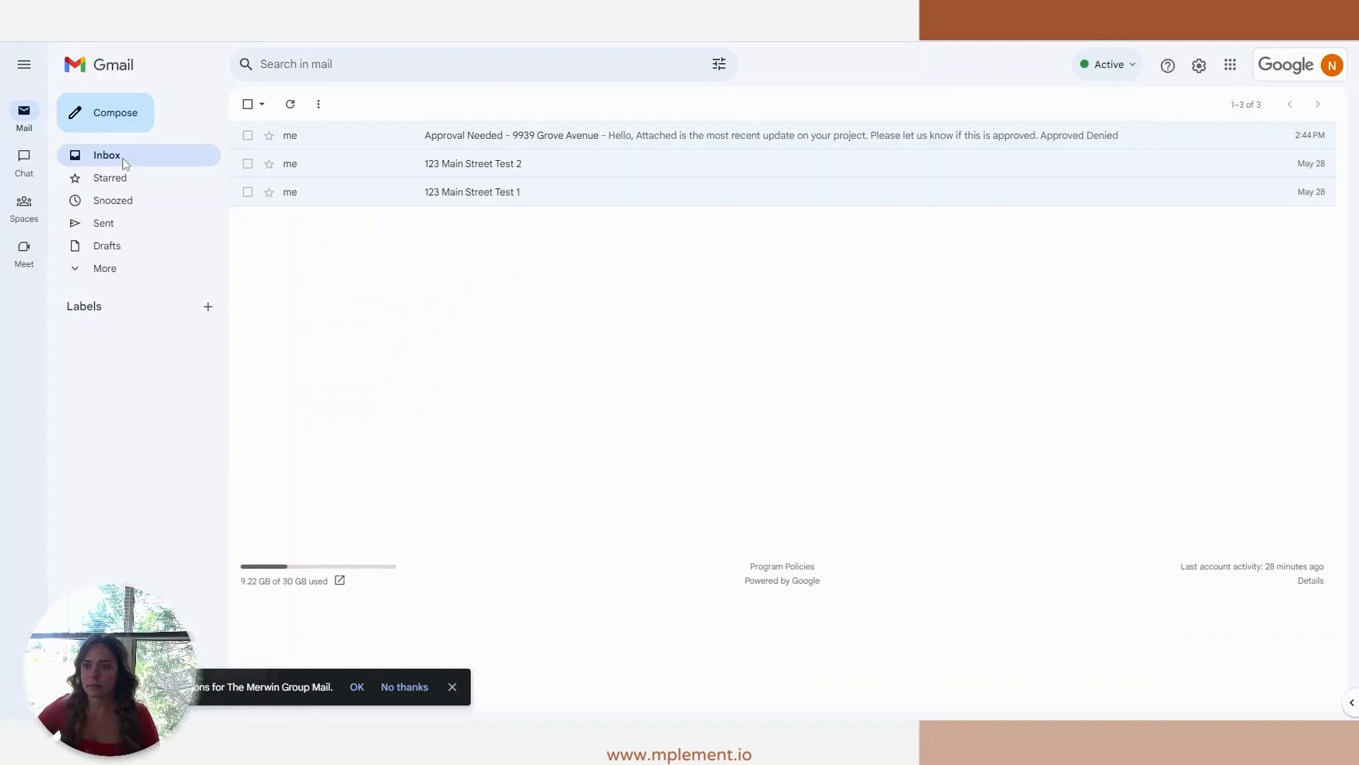
pyautogui.click(134, 269)
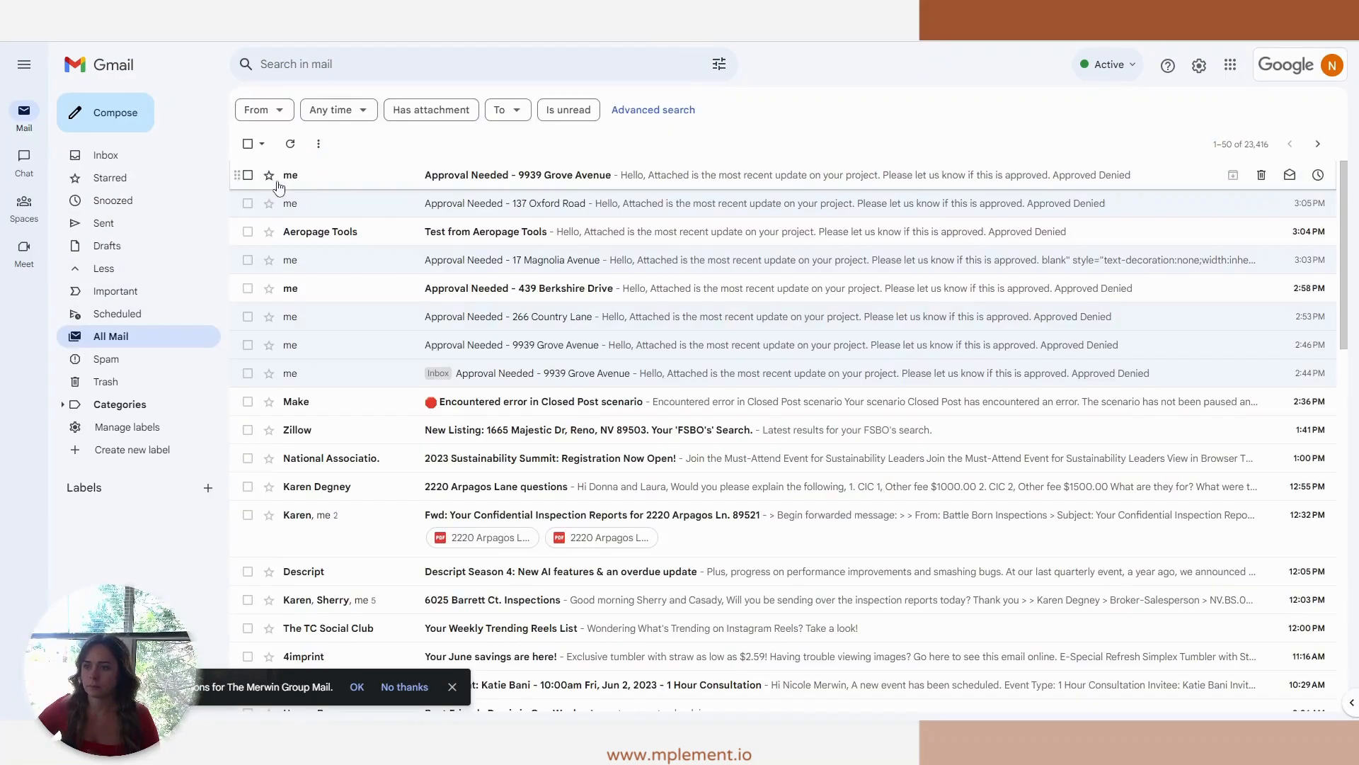
pyautogui.click(248, 175)
pyautogui.click(500, 144)
pyautogui.click(131, 156)
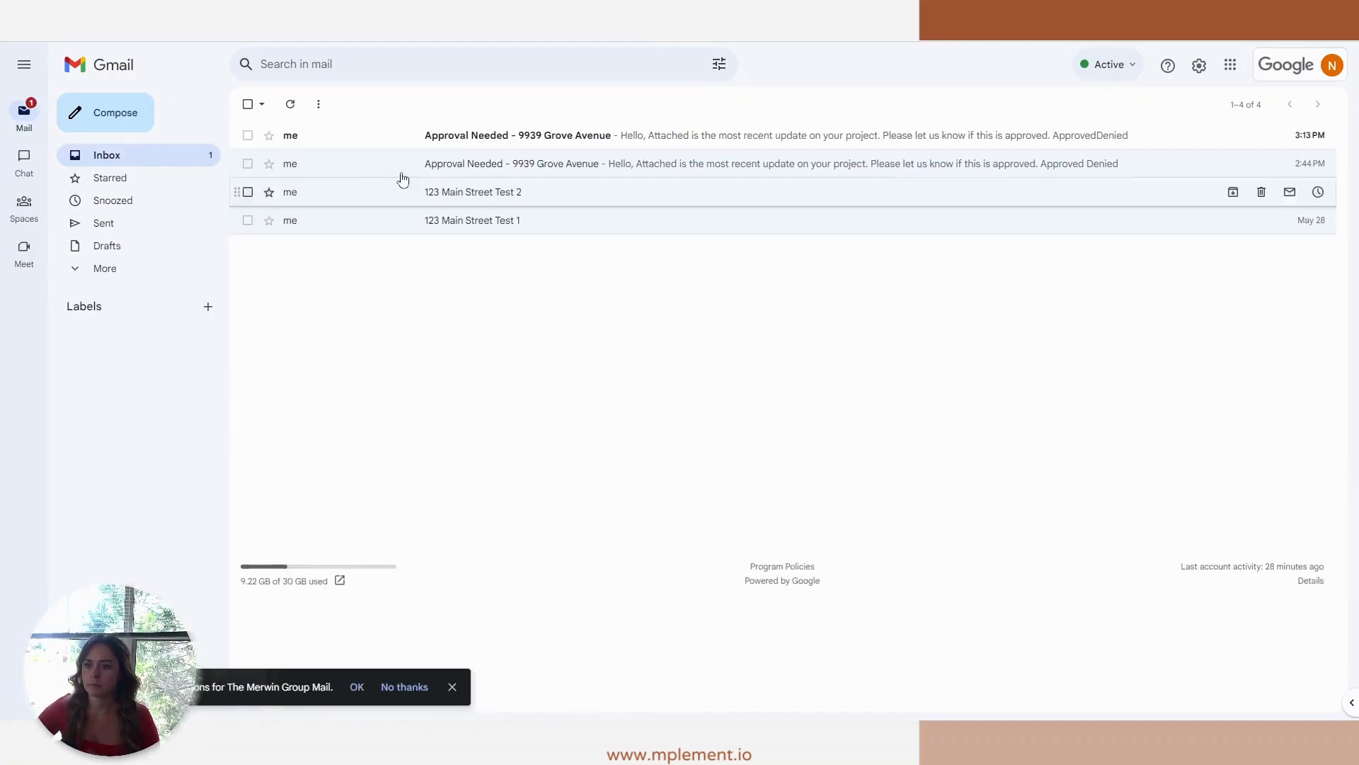
pyautogui.click(578, 142)
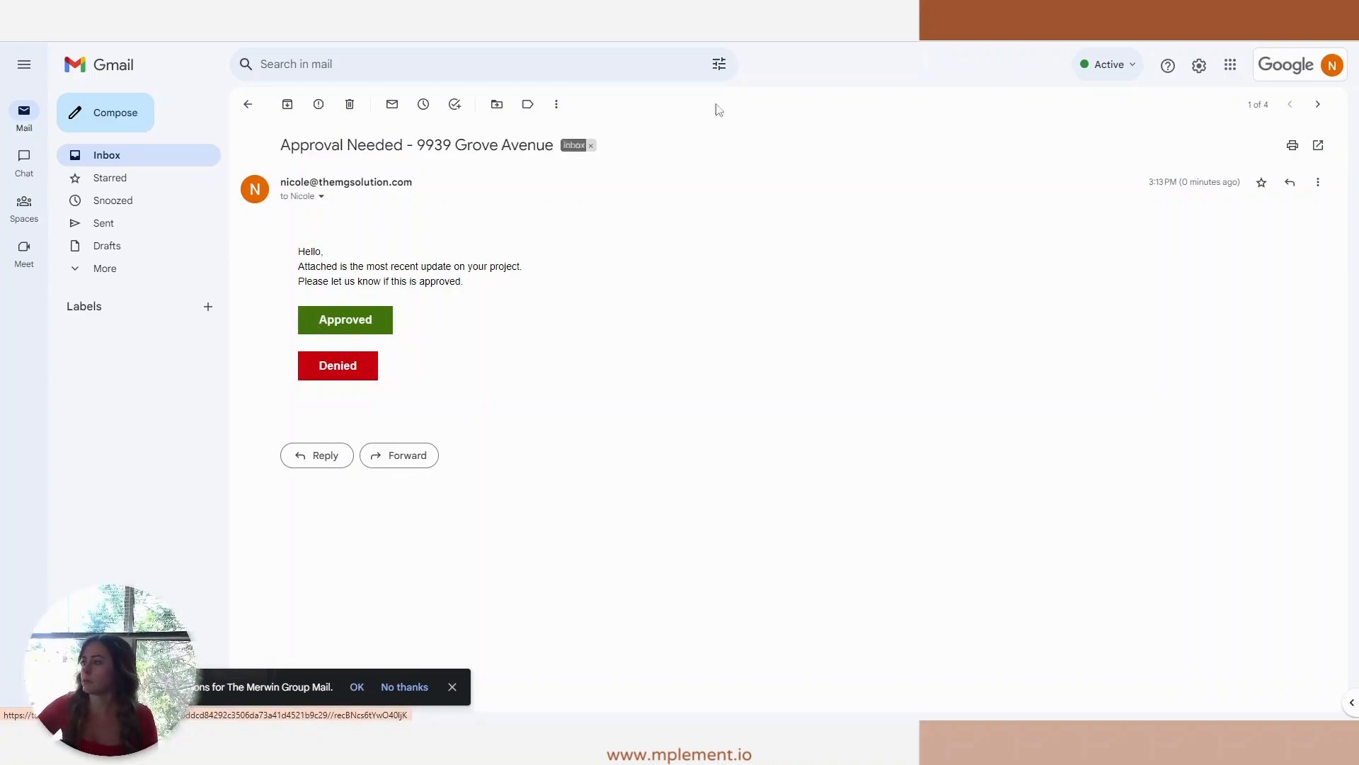
# Step: Compare the newest approval email with the previous one, and test the Approved and Denied buttons in the newest email
pyautogui.click(1318, 105)
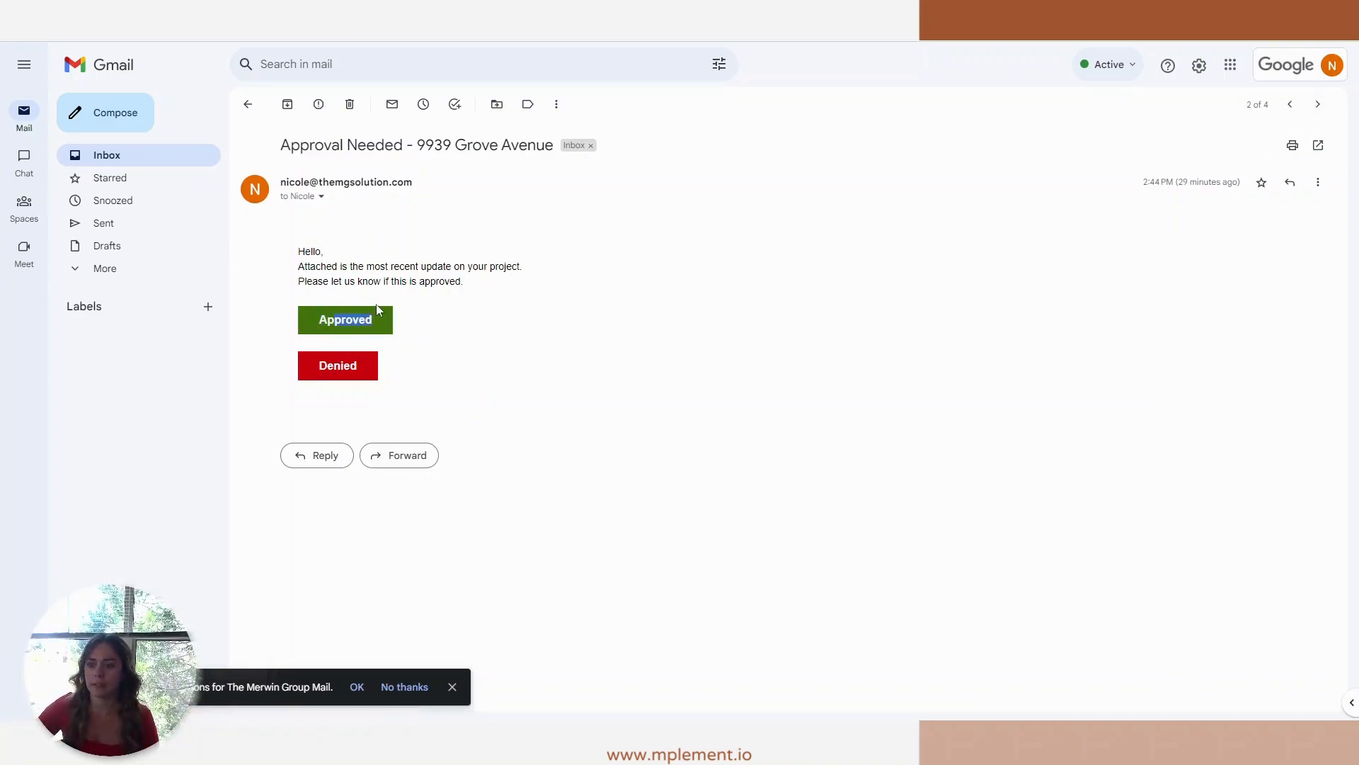
pyautogui.click(1290, 105)
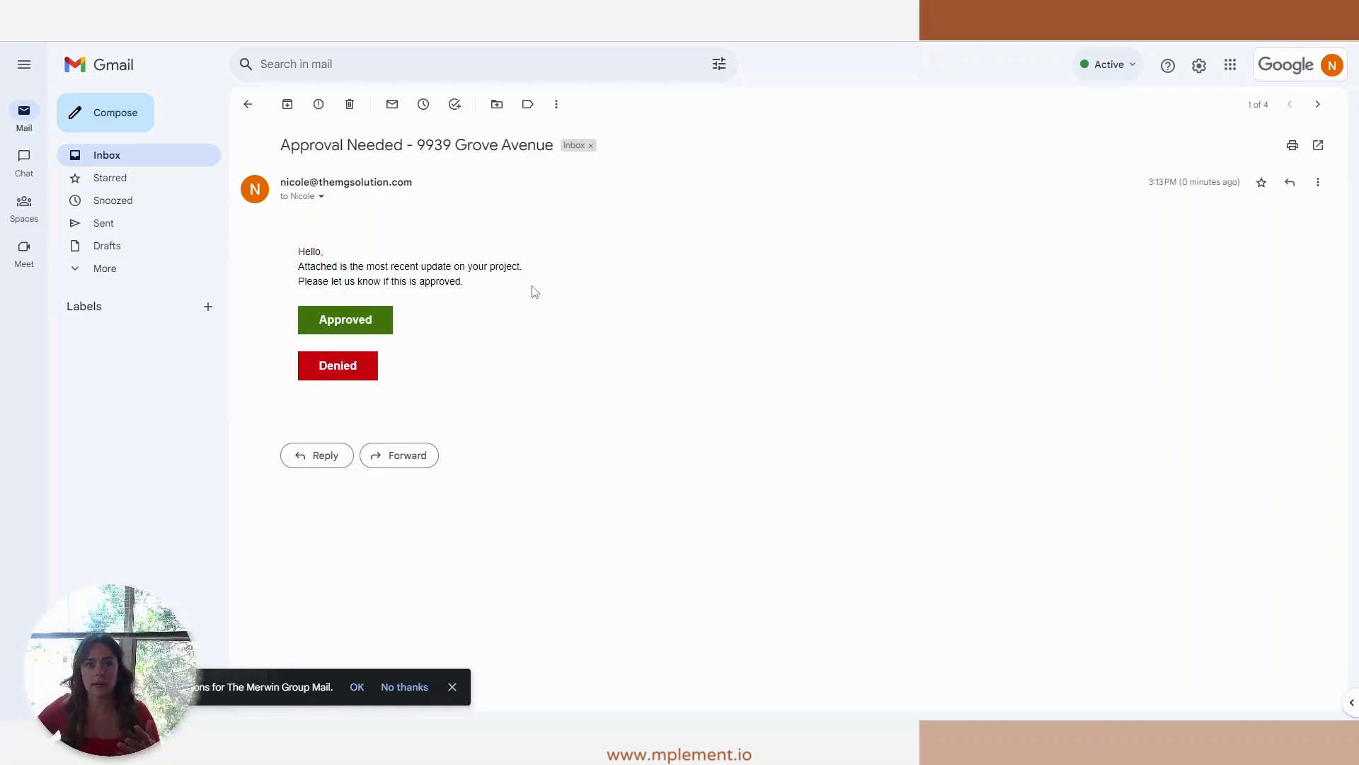
pyautogui.click(341, 328)
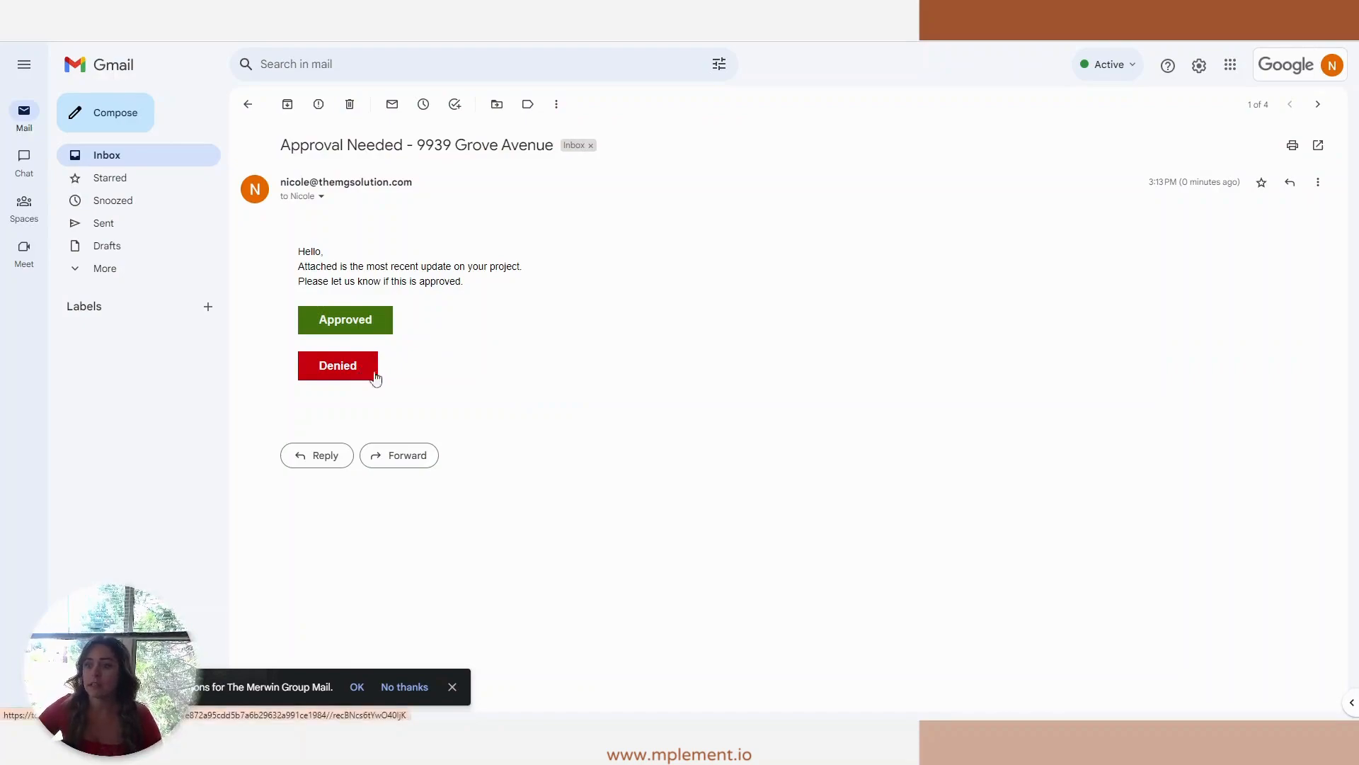
pyautogui.click(339, 365)
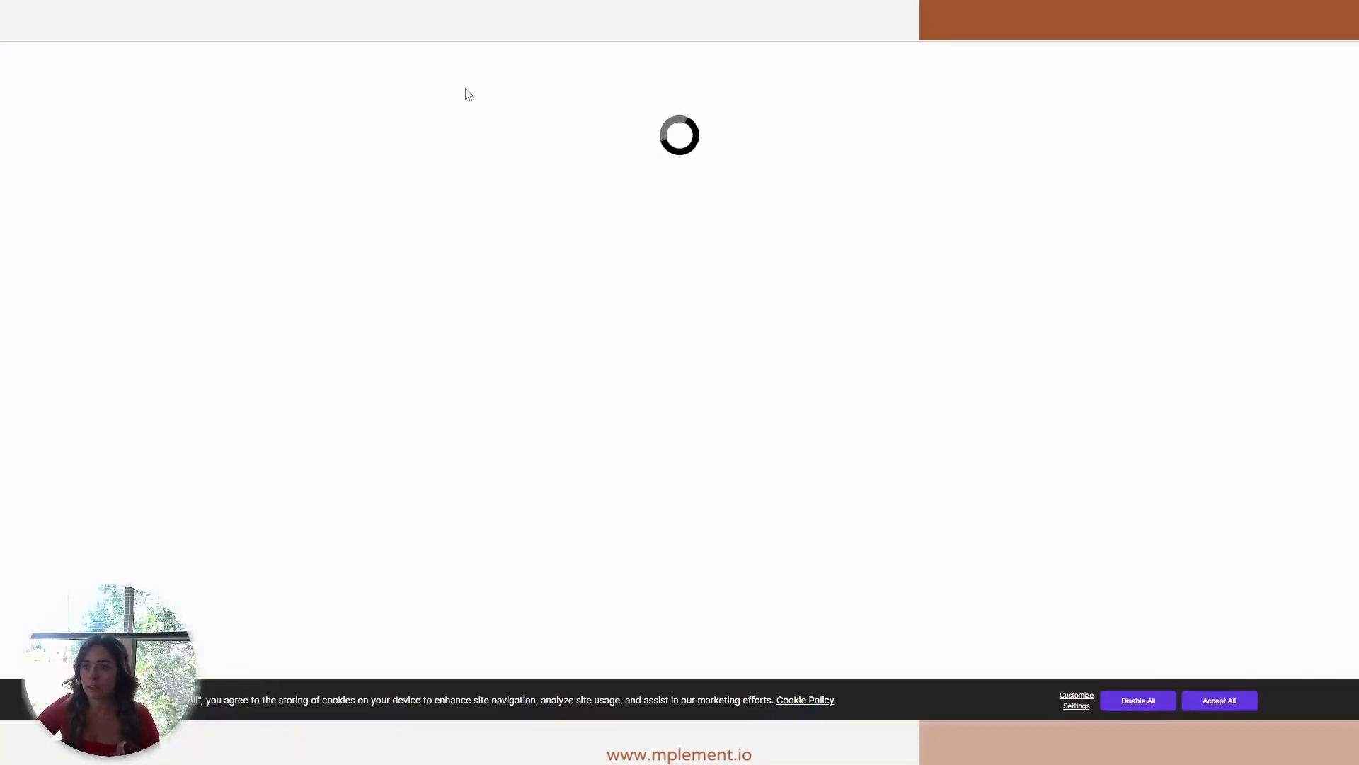